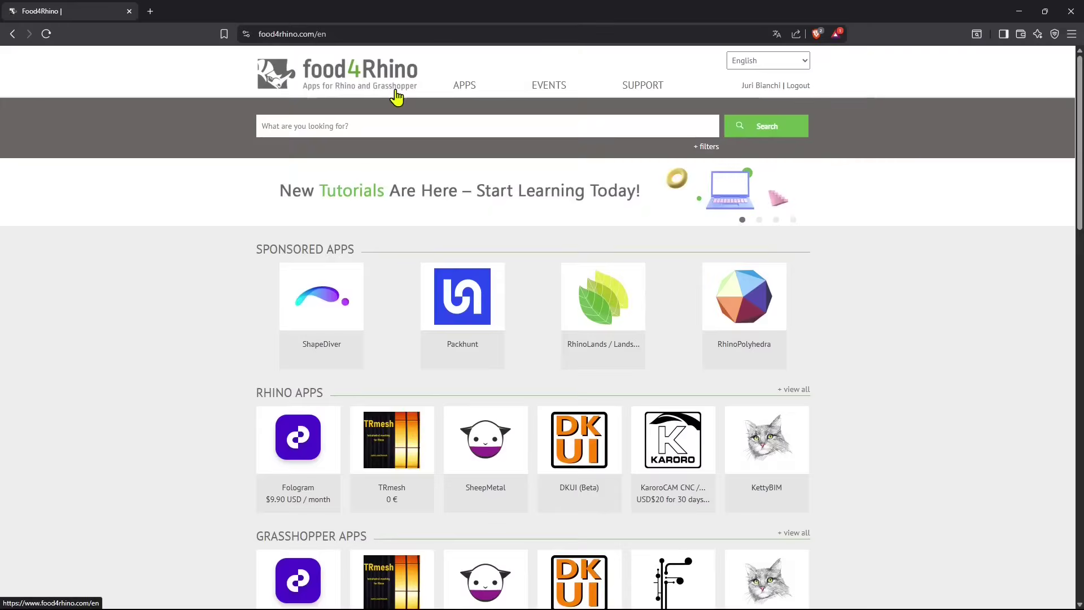
Search food4Rhino for "free jewels" and open the Free Jewels app page
{"action": "left_click", "coordinate": [307, 125]}
{"action": "type", "text": "free"}
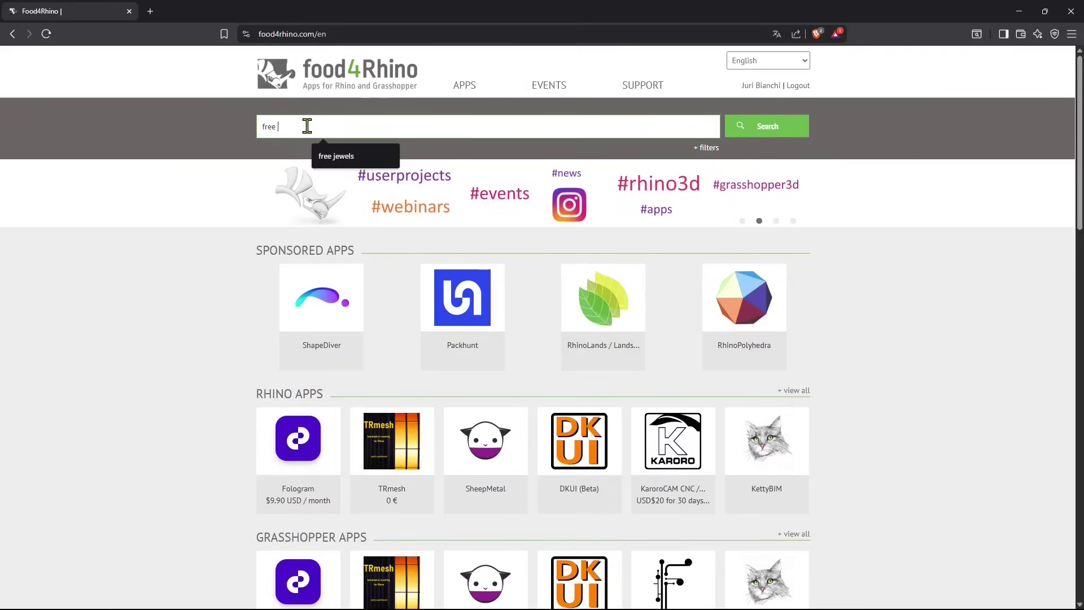
{"action": "type", "text": " jewels"}
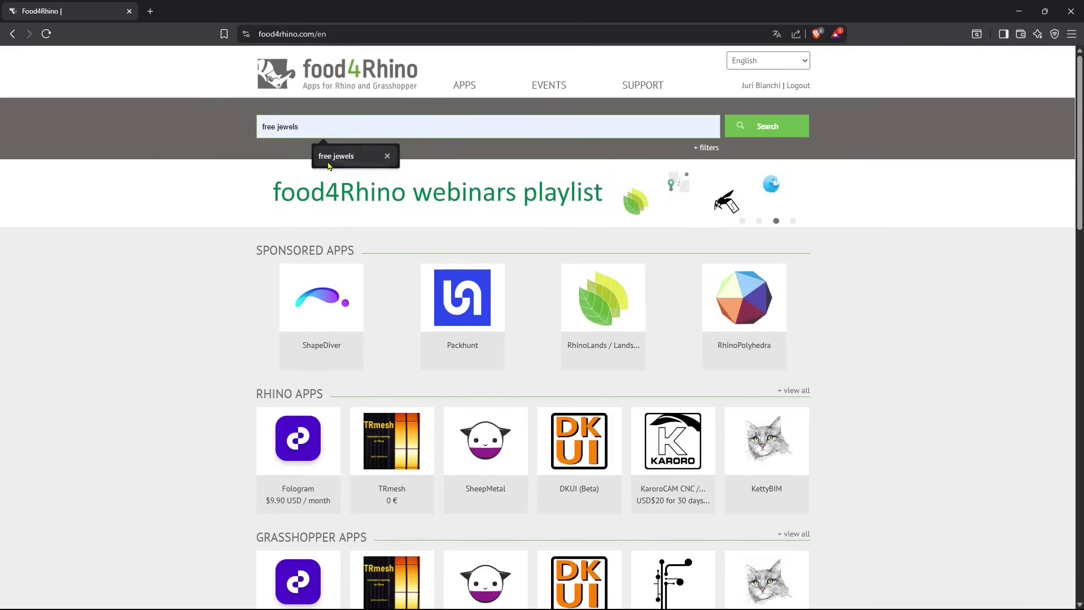
{"action": "left_click", "coordinate": [320, 158]}
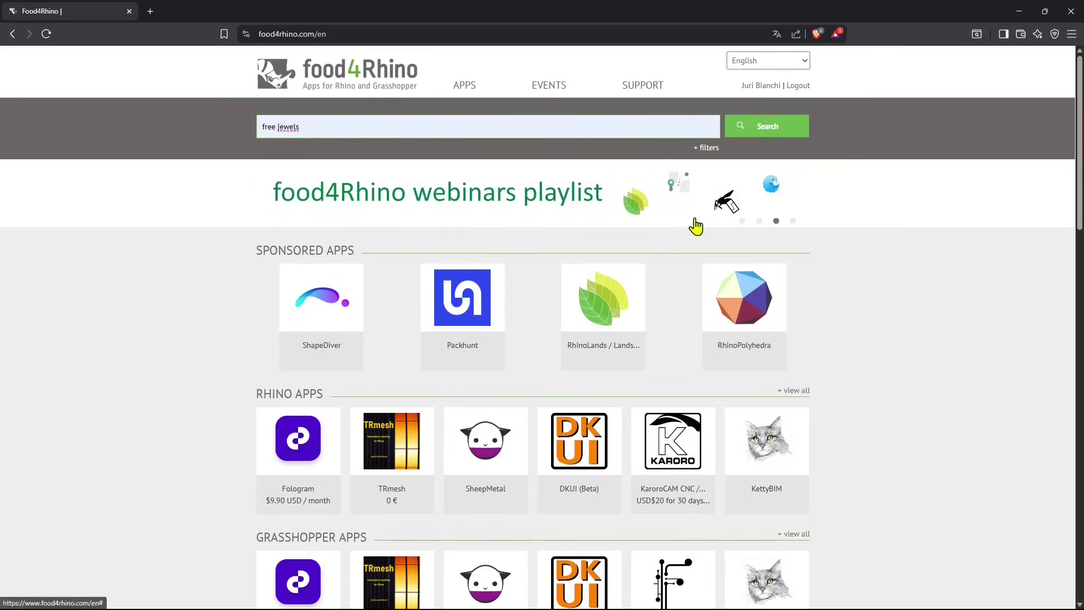
{"action": "left_click", "coordinate": [771, 133]}
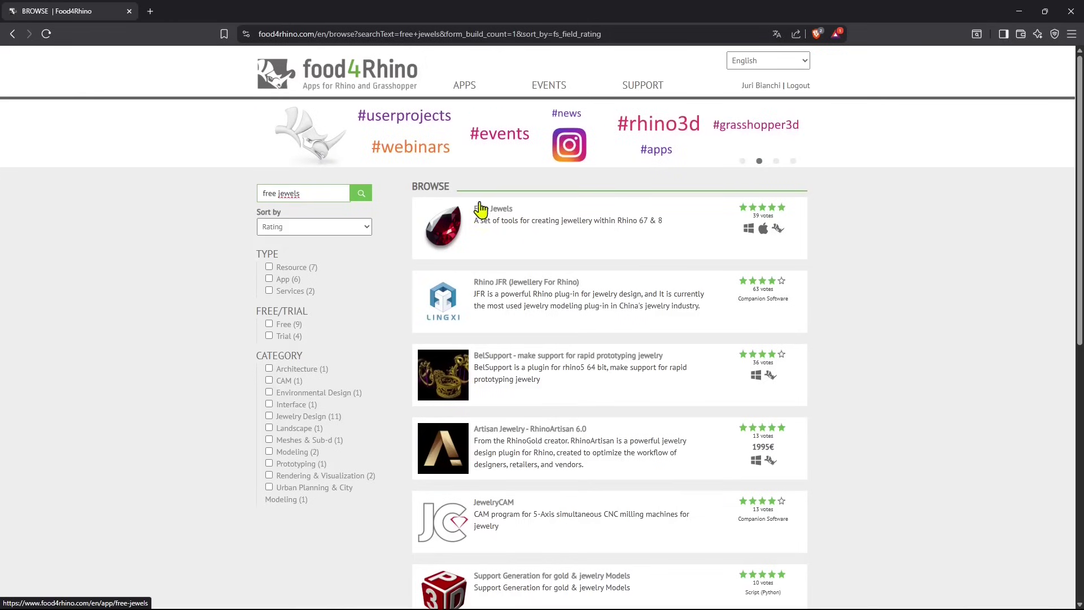
{"action": "left_click", "coordinate": [629, 224]}
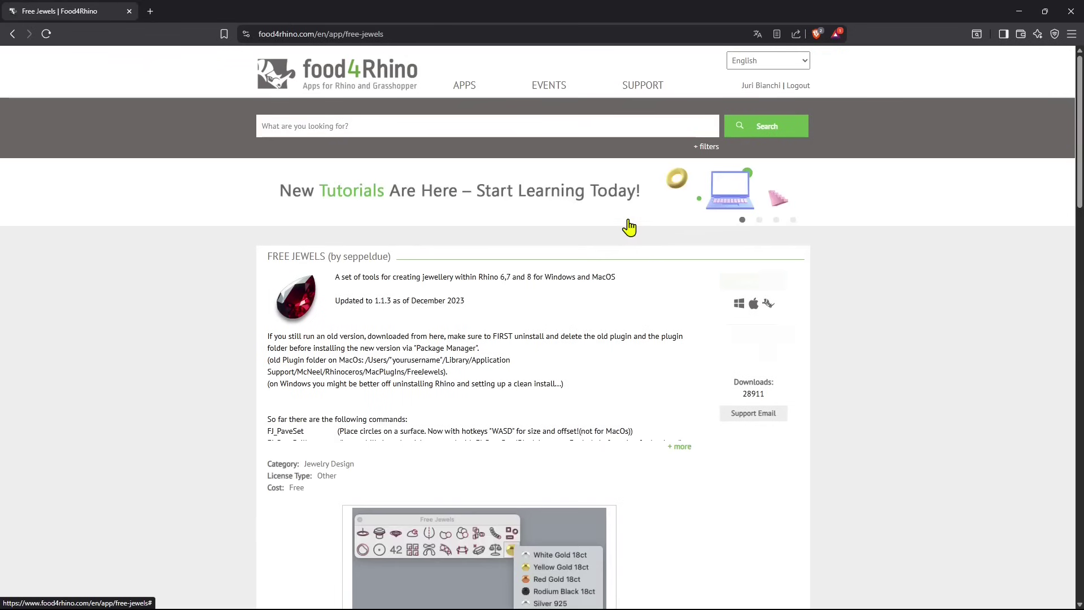
Review the Free Jewels description for supported Rhino versions, operating systems and notes on replacing an old installation
{"action": "scroll", "coordinate": [536, 237], "scroll_direction": "down", "scroll_amount": 1}
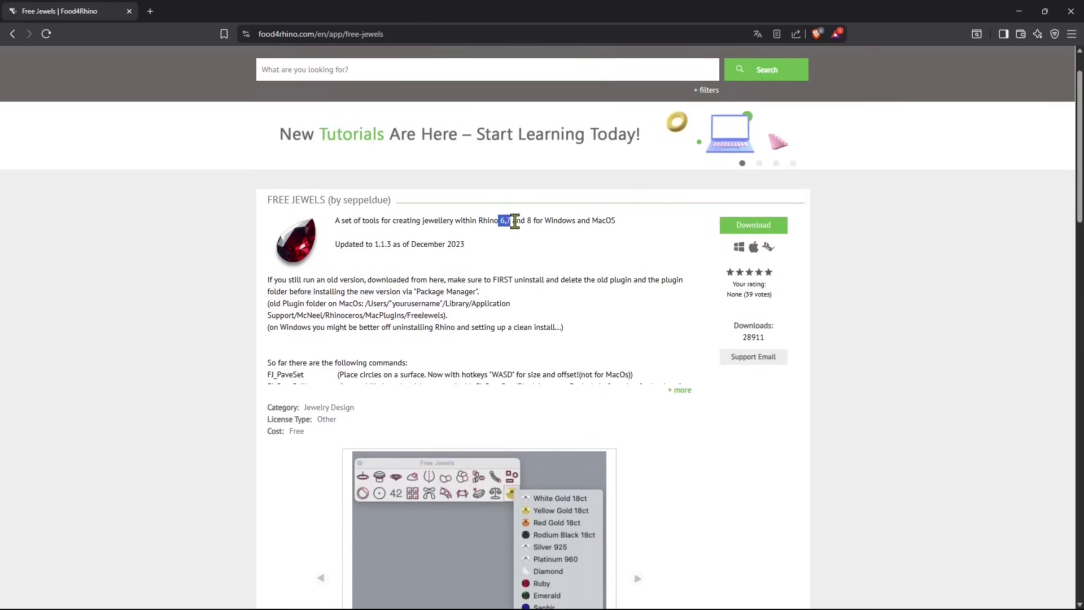
{"action": "double_click", "coordinate": [560, 221]}
{"action": "double_click", "coordinate": [604, 220]}
{"action": "left_click", "coordinate": [516, 258]}
{"action": "scroll", "coordinate": [502, 262], "scroll_direction": "down", "scroll_amount": 1}
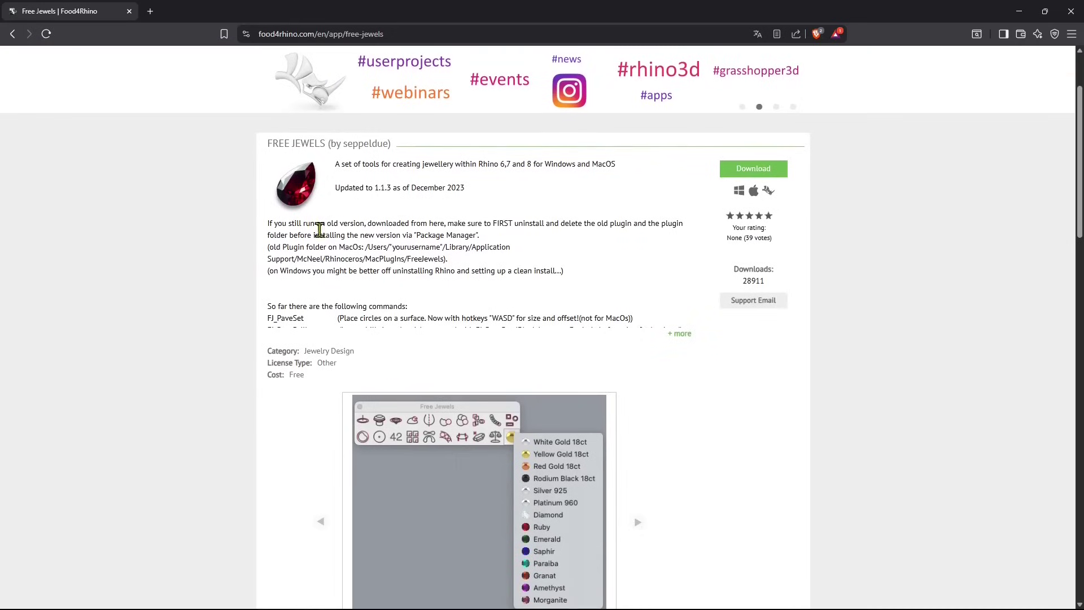
{"action": "scroll", "coordinate": [305, 248], "scroll_direction": "down", "scroll_amount": 1}
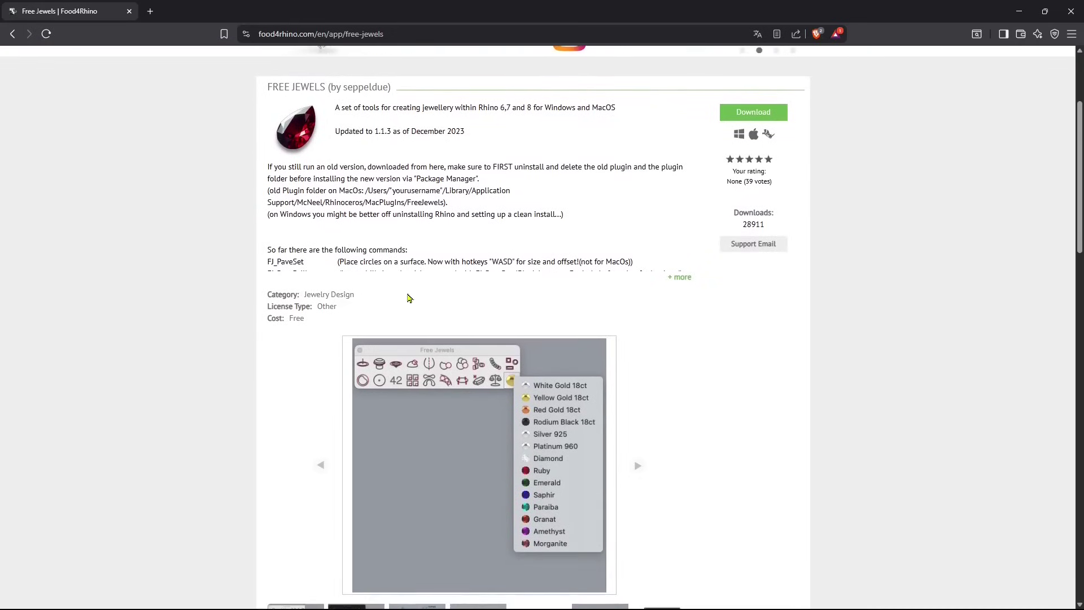
{"action": "scroll", "coordinate": [409, 297], "scroll_direction": "down", "scroll_amount": 1}
{"action": "scroll", "coordinate": [503, 344], "scroll_direction": "down", "scroll_amount": 2}
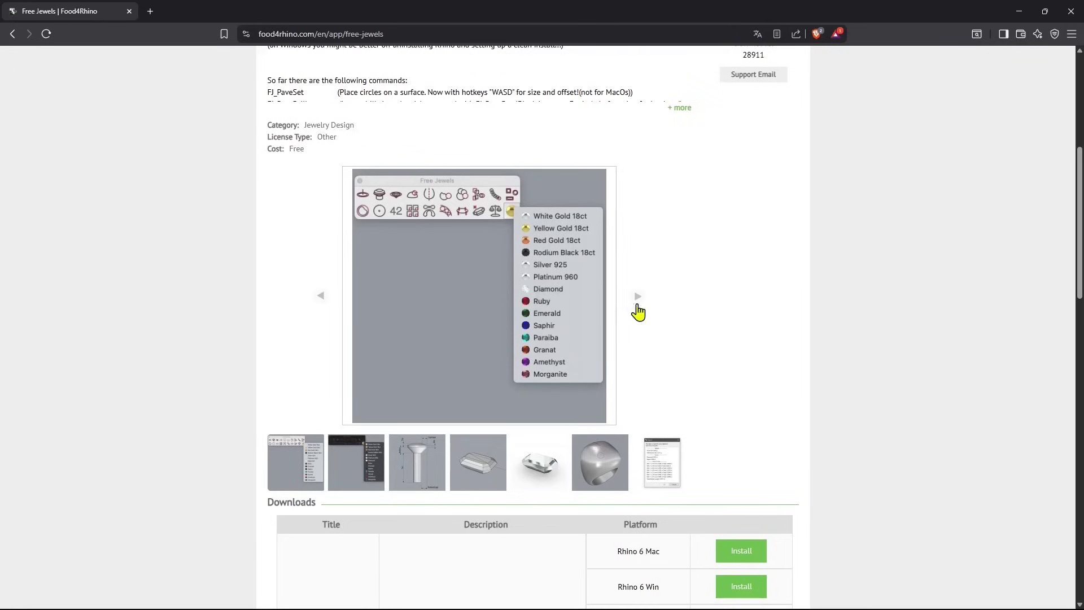
Browse the preview images in the Free Jewels gallery
{"action": "left_click", "coordinate": [639, 308]}
{"action": "left_click", "coordinate": [641, 305]}
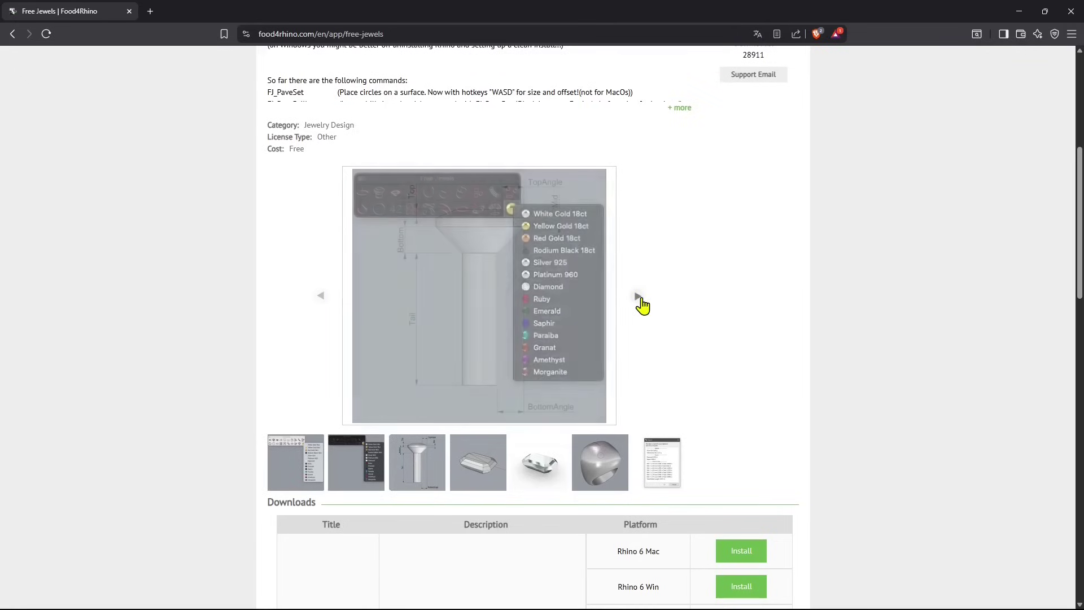
{"action": "left_click", "coordinate": [641, 299]}
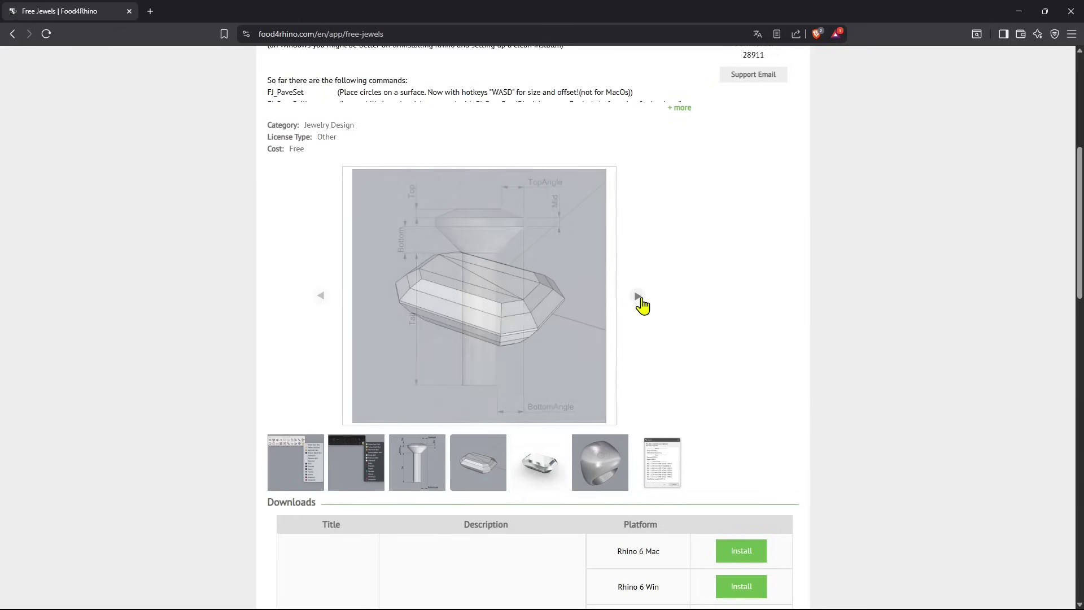
{"action": "left_click", "coordinate": [639, 298]}
{"action": "left_click", "coordinate": [639, 297]}
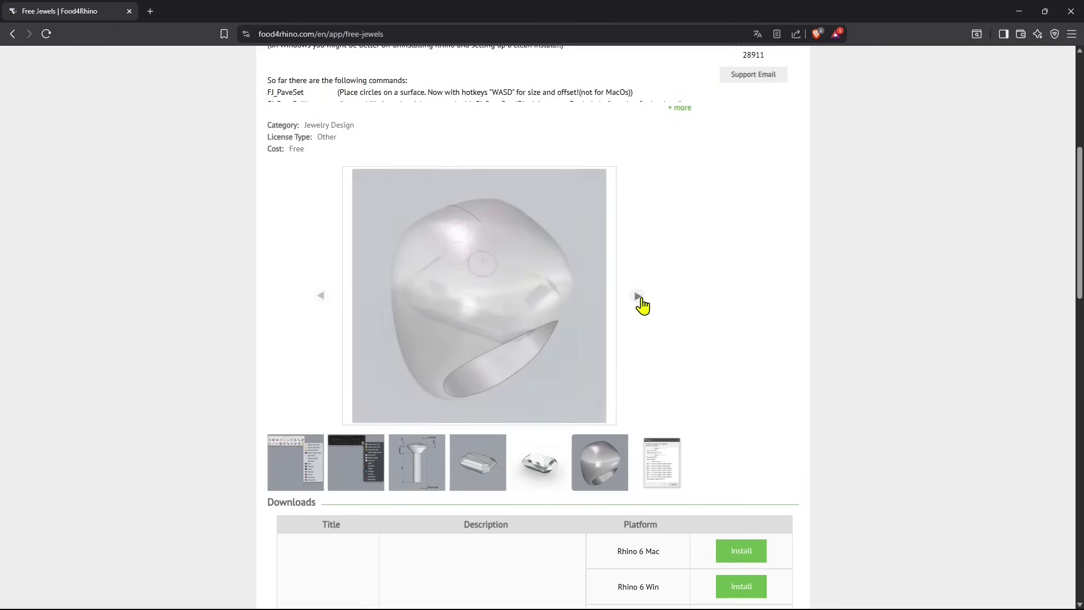
{"action": "left_click", "coordinate": [640, 298]}
Start the FreeJewels 1.1.3 installation for Rhino 8 Win and allow the website to open Rhino 8
{"action": "scroll", "coordinate": [674, 338], "scroll_direction": "down", "scroll_amount": 5}
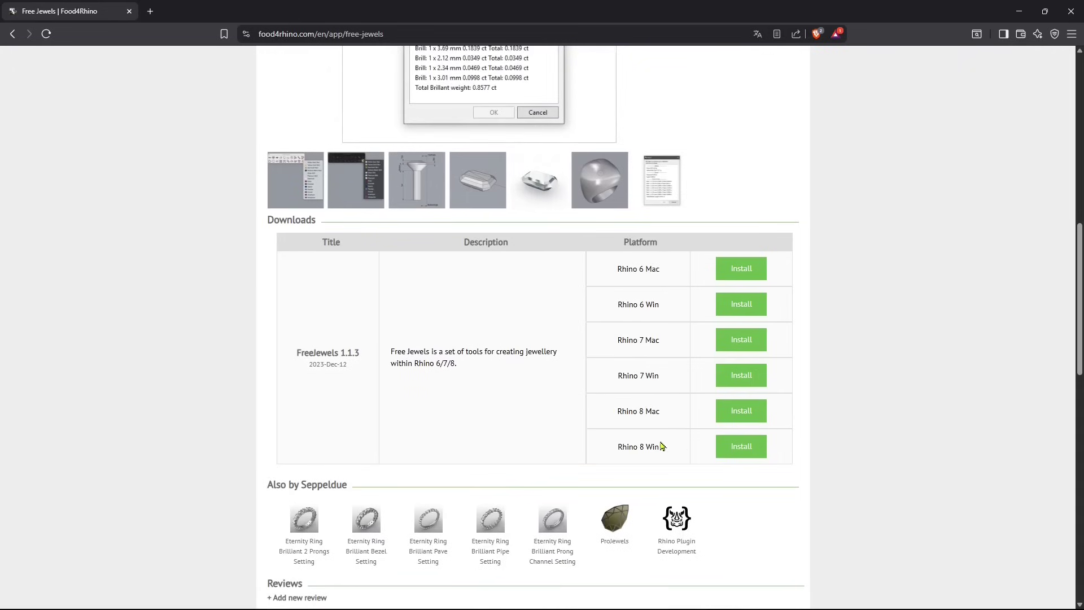
{"action": "left_click_drag", "start_coordinate": [673, 452], "coordinate": [620, 449]}
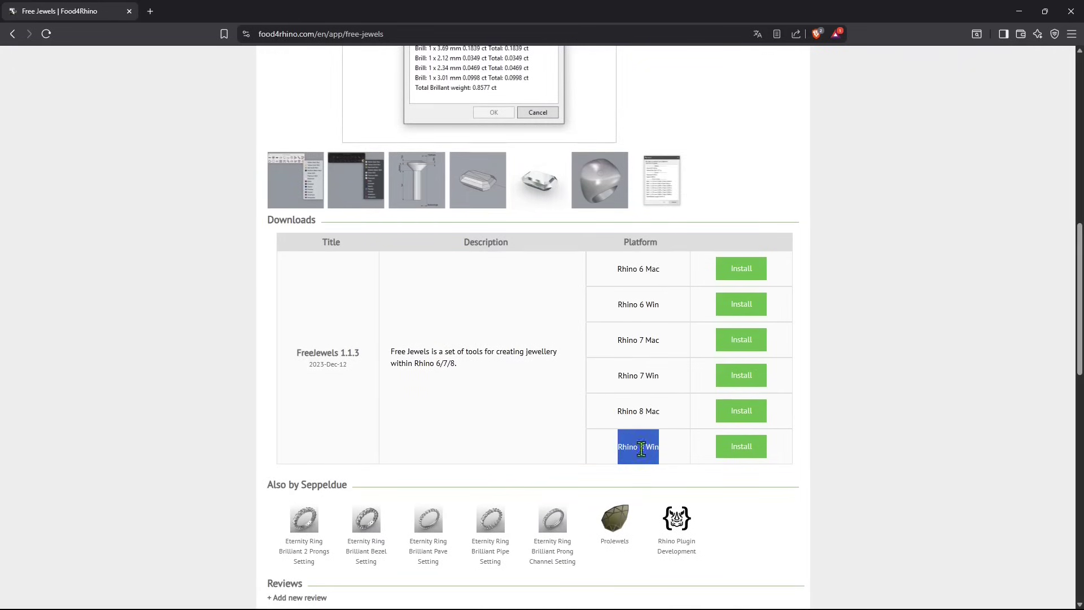
{"action": "left_click", "coordinate": [737, 451]}
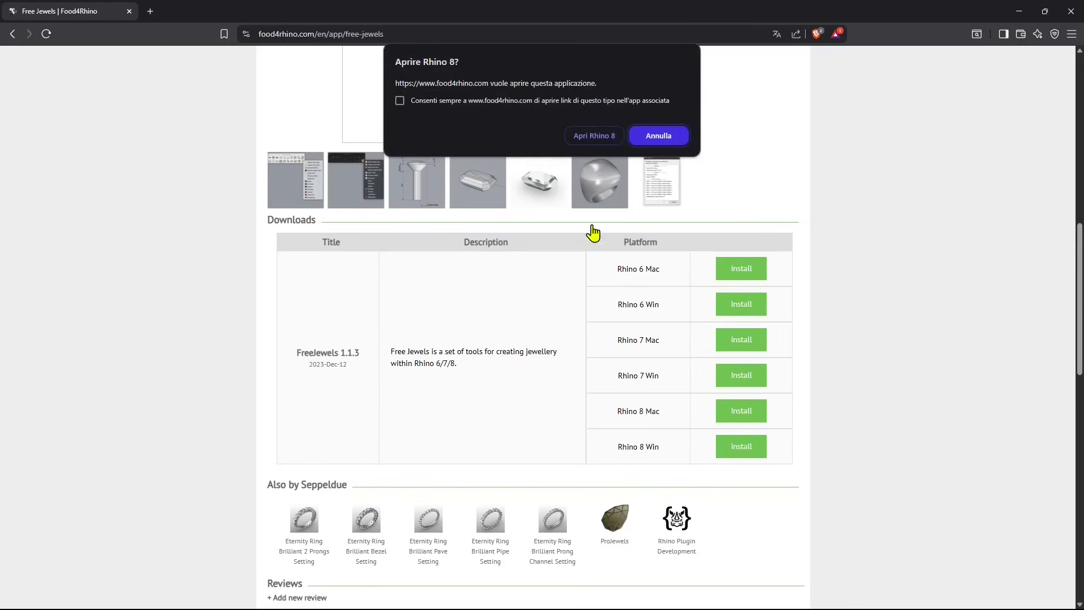
{"action": "left_click", "coordinate": [602, 136]}
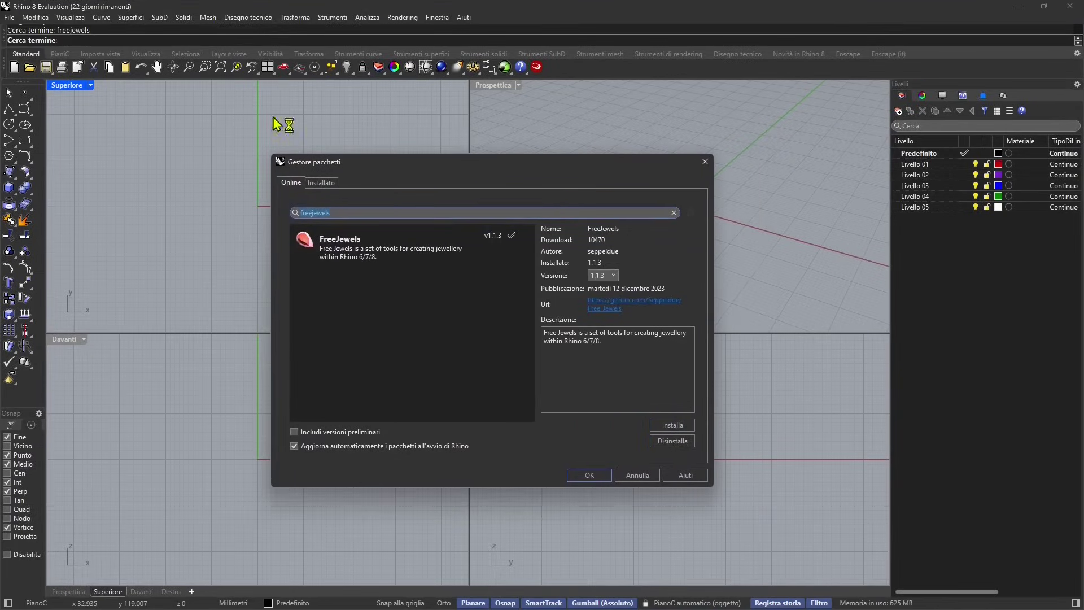
Install the FreeJewels 1.1.3 package from the online packages in Rhino's package manager
{"action": "left_click", "coordinate": [367, 256]}
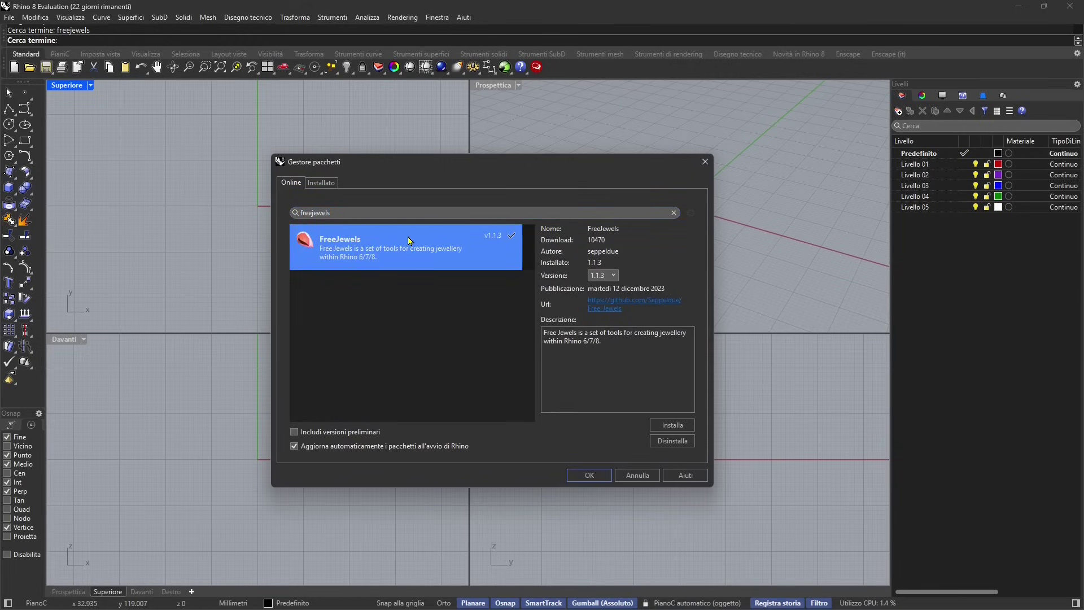
{"action": "left_click", "coordinate": [672, 426]}
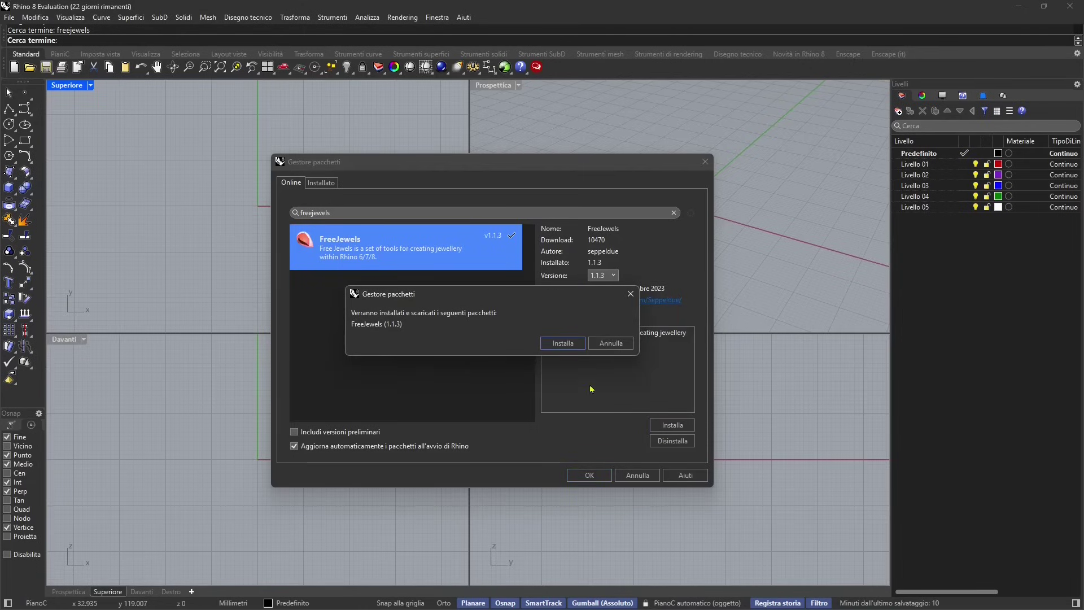
{"action": "left_click", "coordinate": [573, 345]}
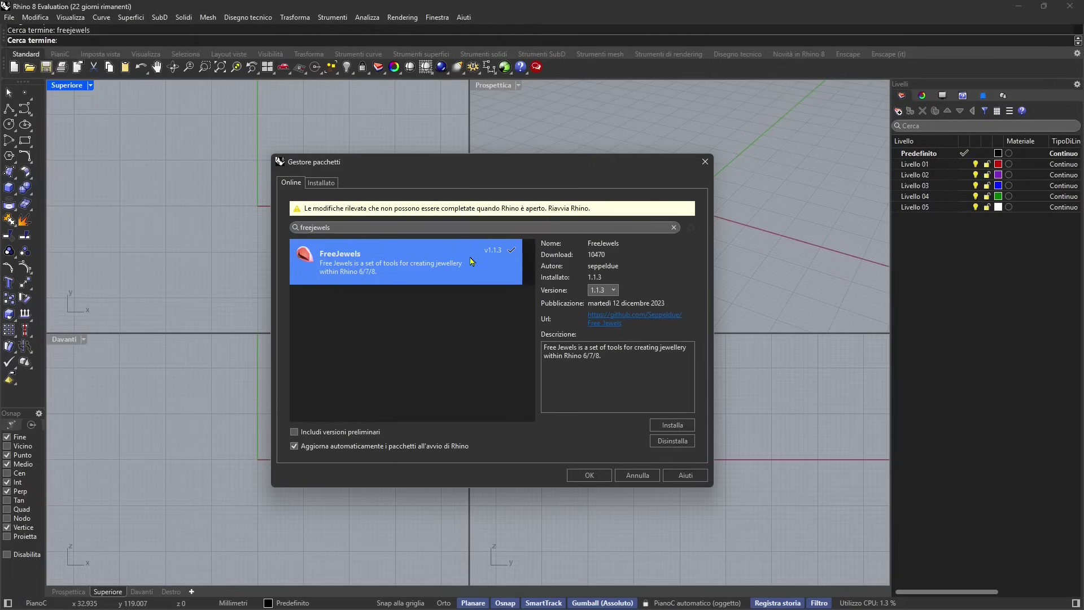
Check the installed packages for FreeJewels, and close the package manager and Rhino so the program can restart
{"action": "left_click", "coordinate": [326, 187]}
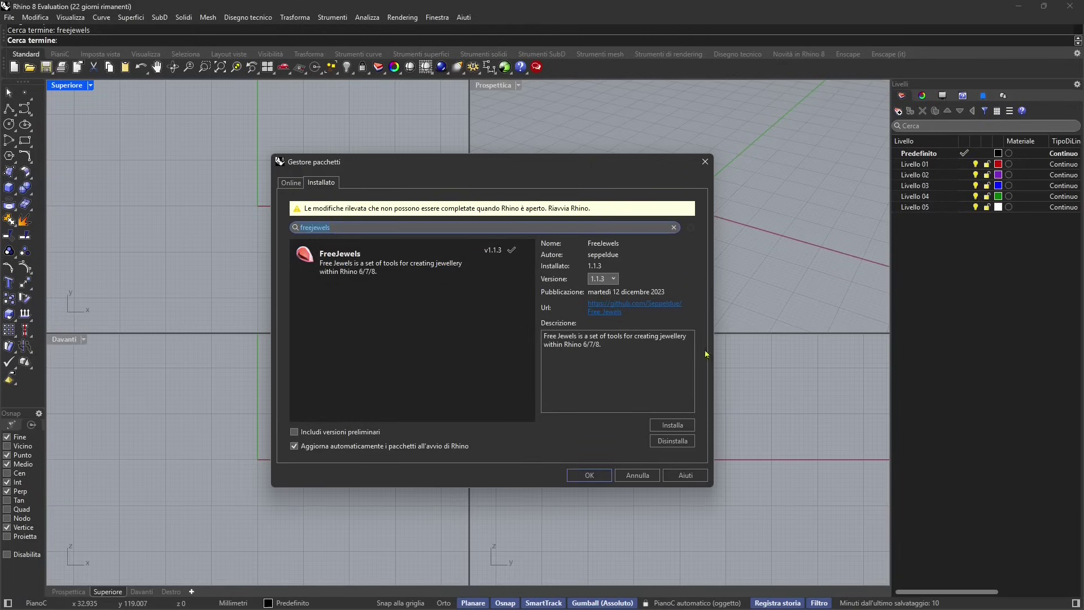
{"action": "left_click", "coordinate": [704, 163]}
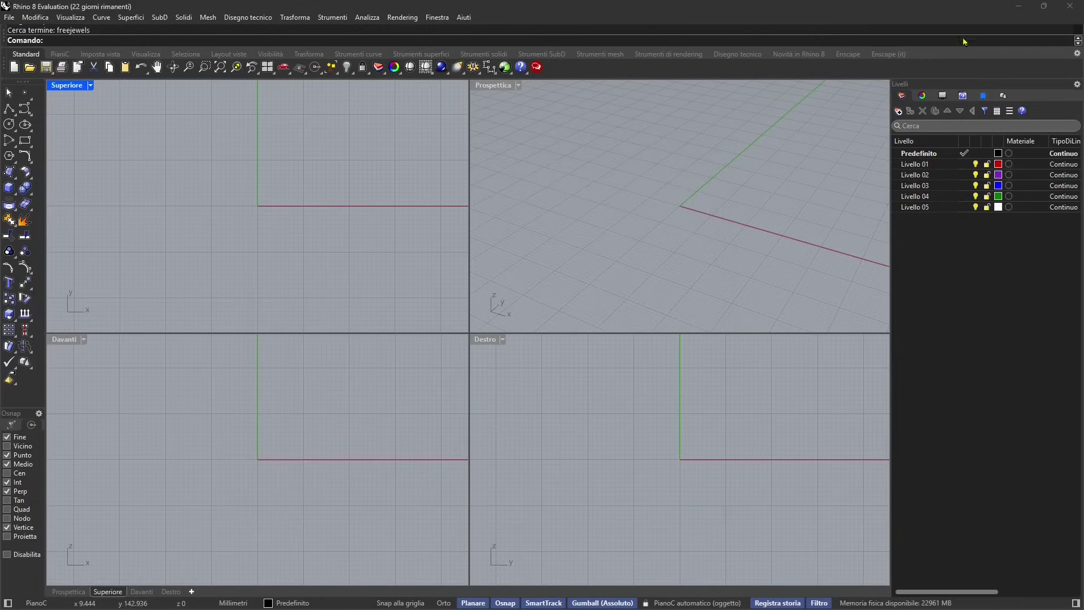
{"action": "left_click", "coordinate": [1067, 14]}
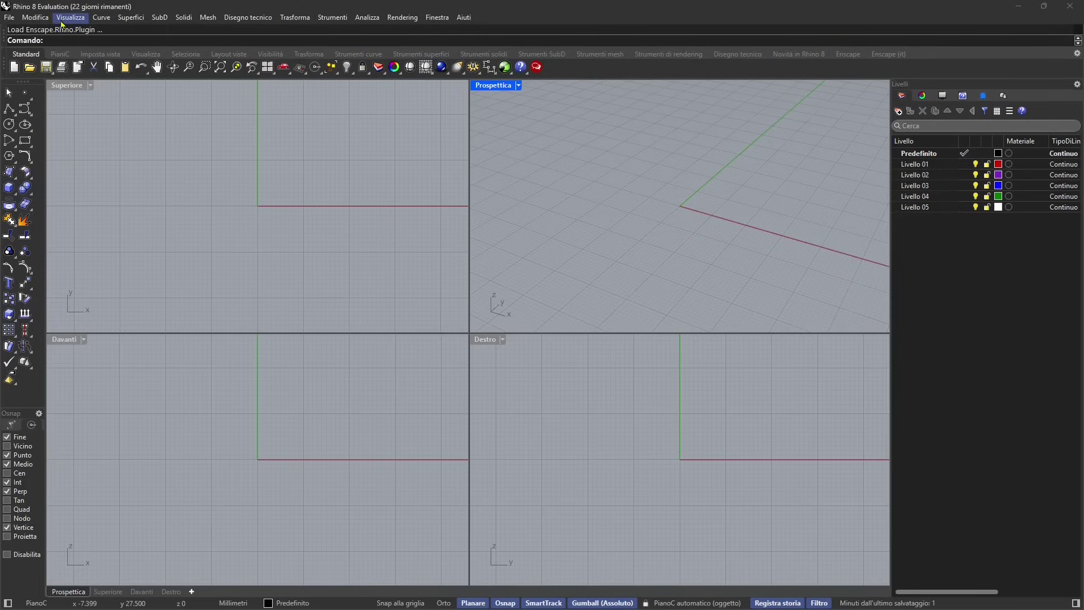
Open the document properties and show the toolbar settings (Barre strumenti) in the Rhino options
{"action": "left_click", "coordinate": [43, 19]}
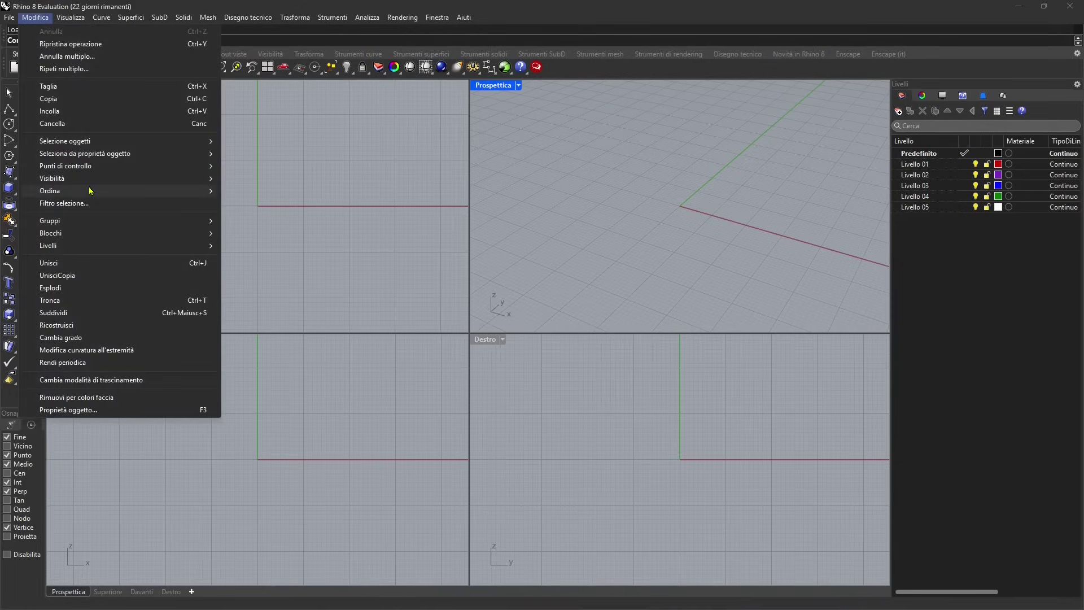
{"action": "mouse_move", "coordinate": [89, 182]}
{"action": "mouse_move", "coordinate": [9, 18]}
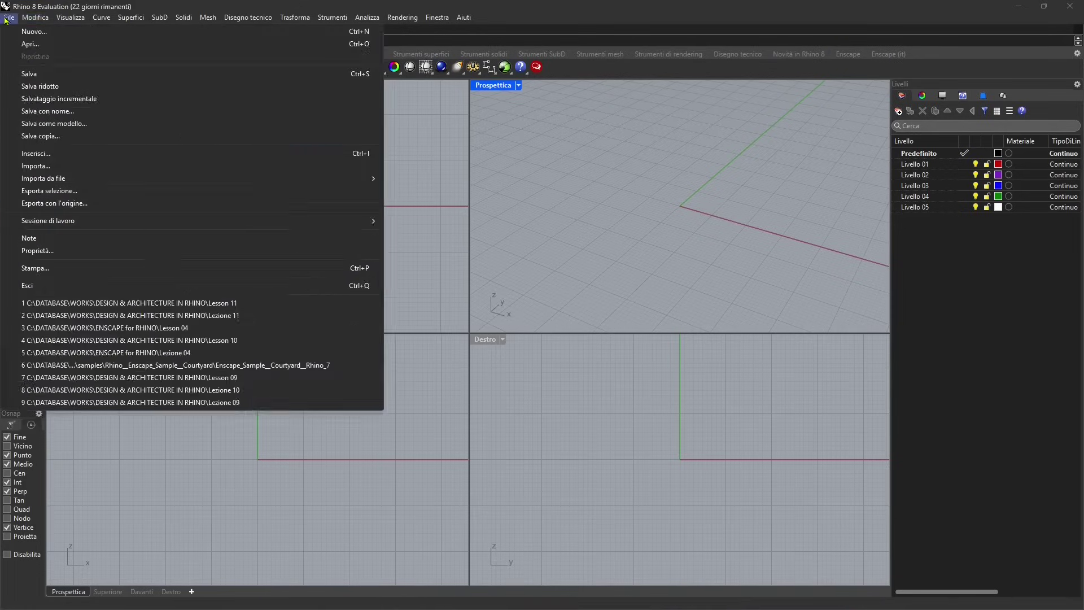
{"action": "left_click", "coordinate": [44, 255]}
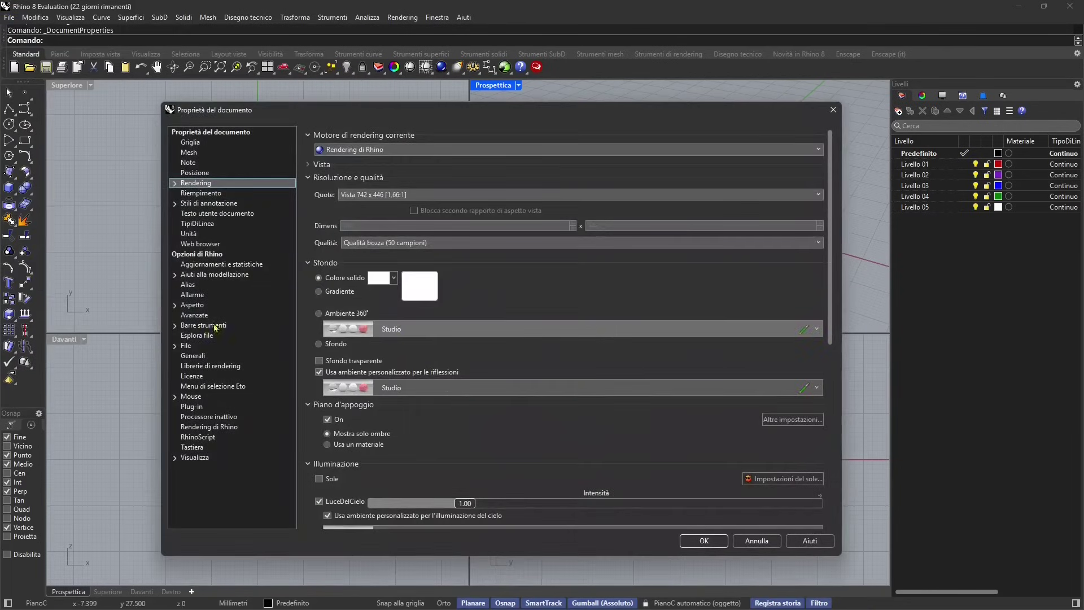
{"action": "left_click", "coordinate": [194, 356]}
{"action": "left_click", "coordinate": [192, 397]}
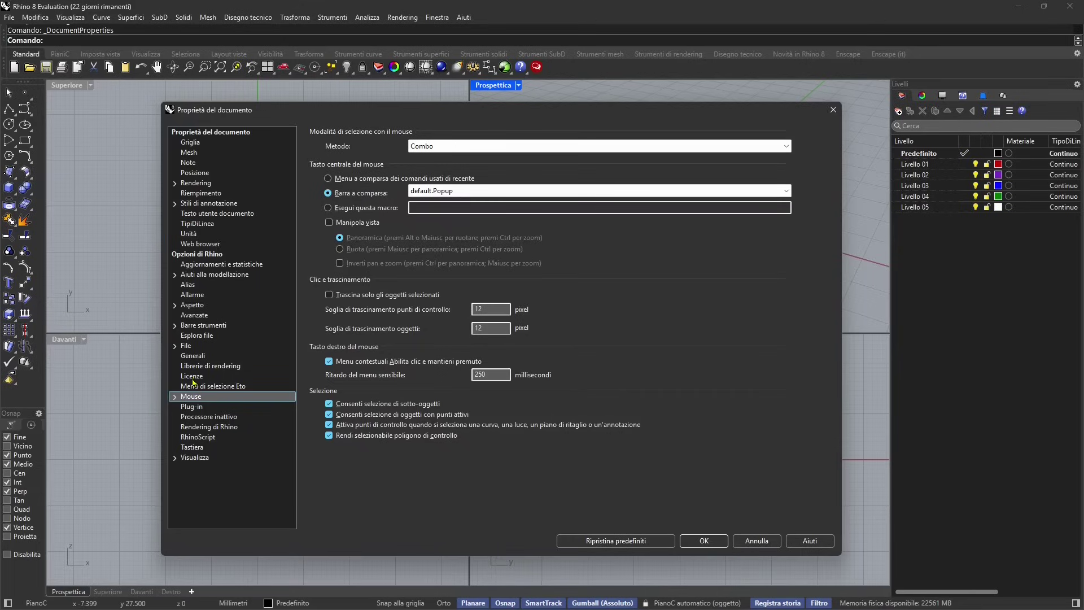
{"action": "left_click", "coordinate": [195, 326]}
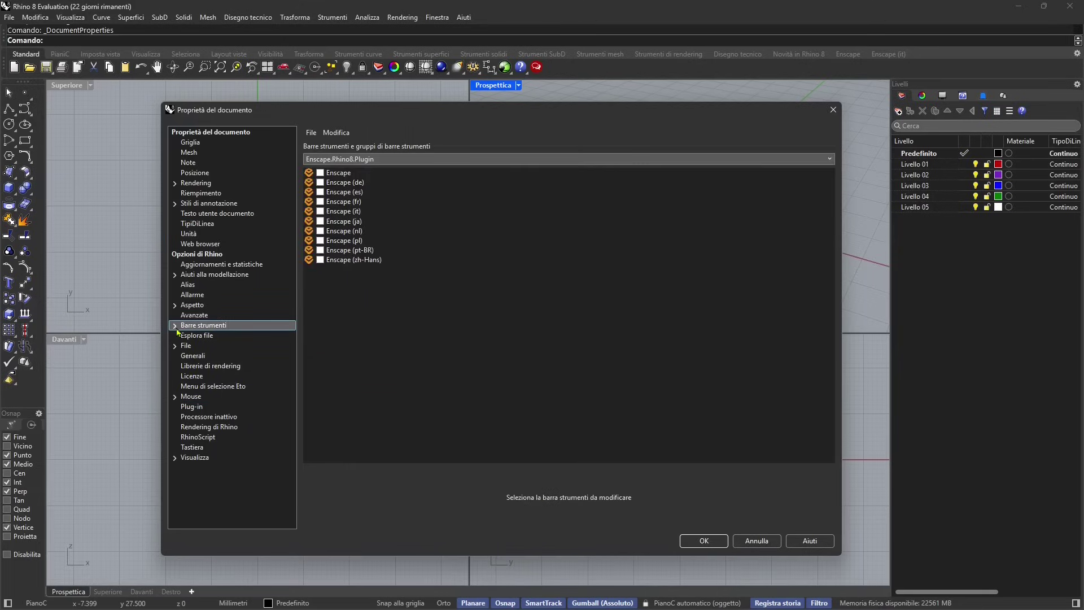
Enable the Free Jewel and Material toolbars from the FJ_FreeJewelsToolbar file
{"action": "left_click", "coordinate": [338, 159]}
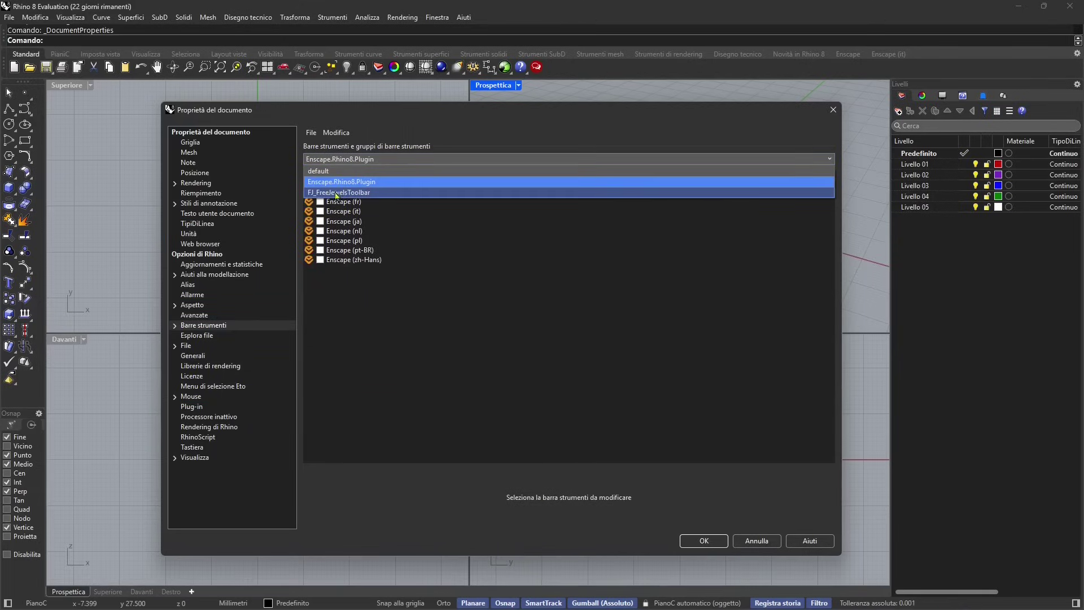
{"action": "left_click", "coordinate": [365, 193]}
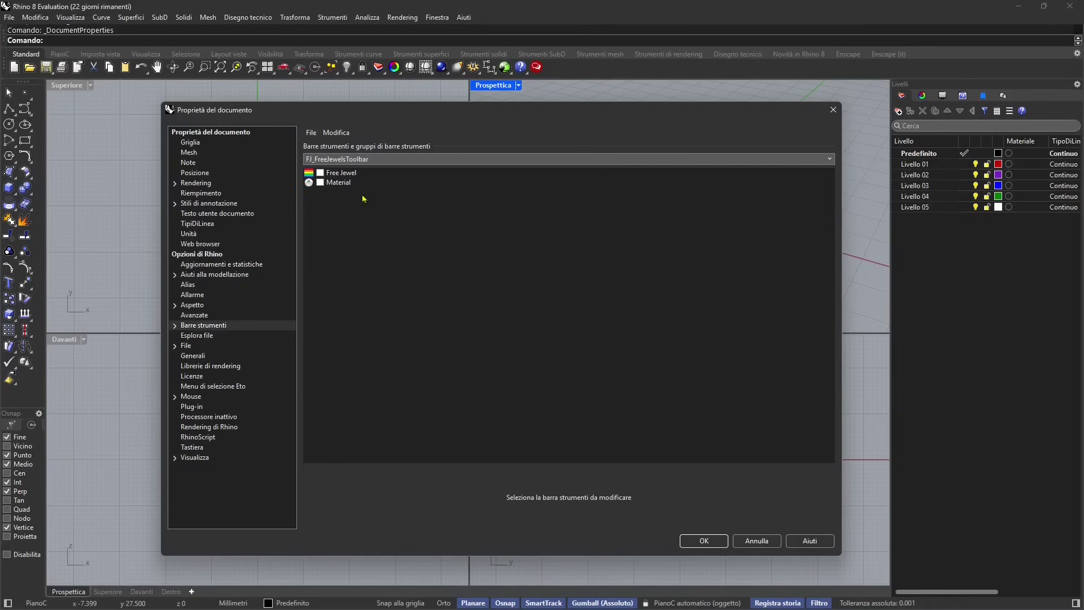
{"action": "left_click", "coordinate": [319, 173]}
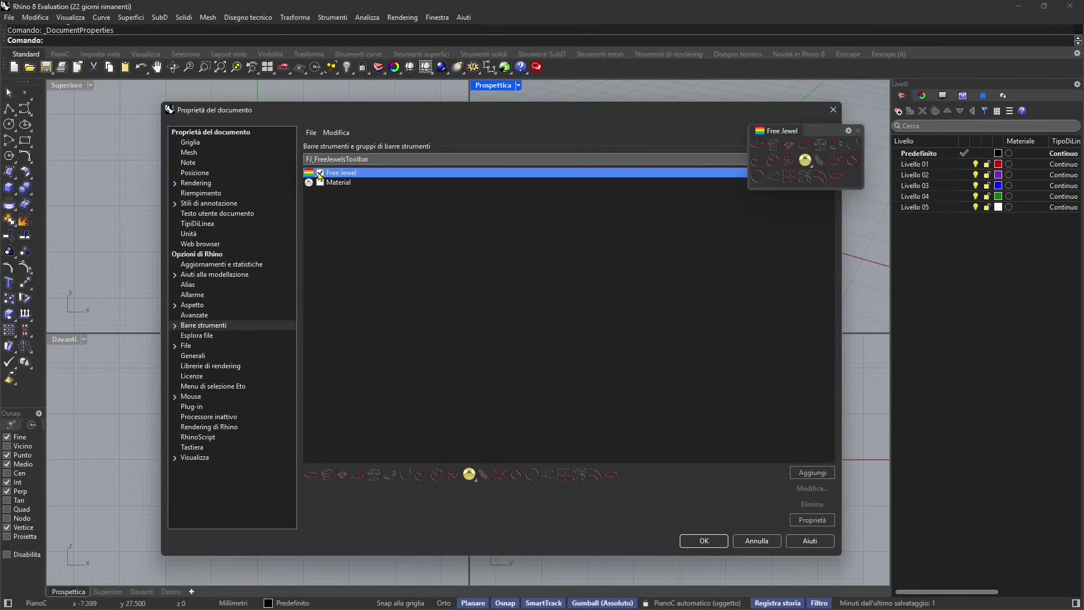
{"action": "left_click", "coordinate": [320, 183]}
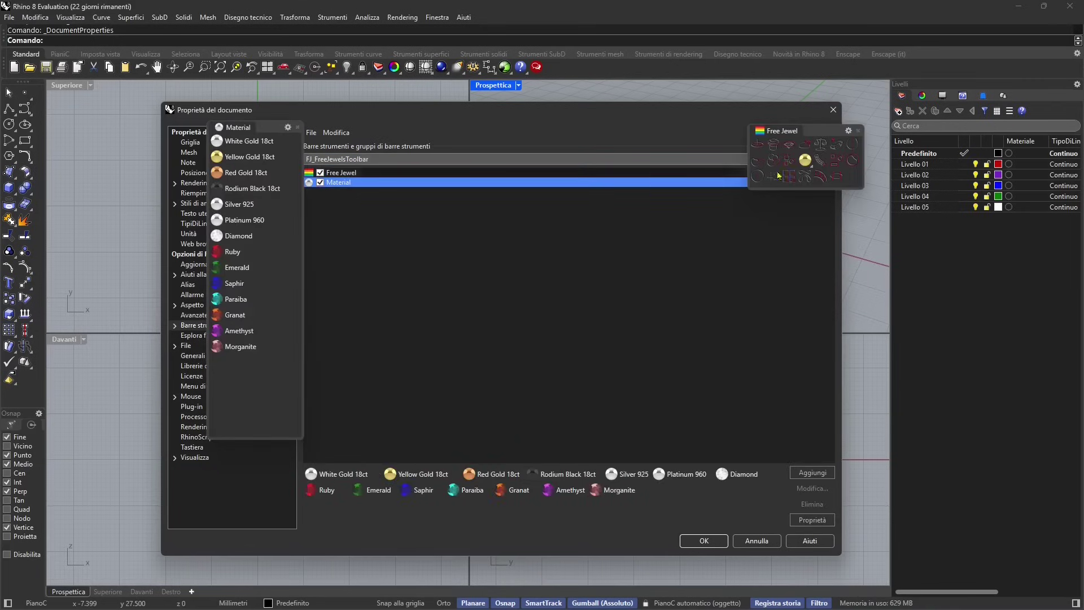
Close the document properties and arrange the floating Free Jewel toolbar above a narrower, taller Material toolbar, beside the main tool palette
{"action": "left_click_drag", "start_coordinate": [807, 131], "coordinate": [165, 107]}
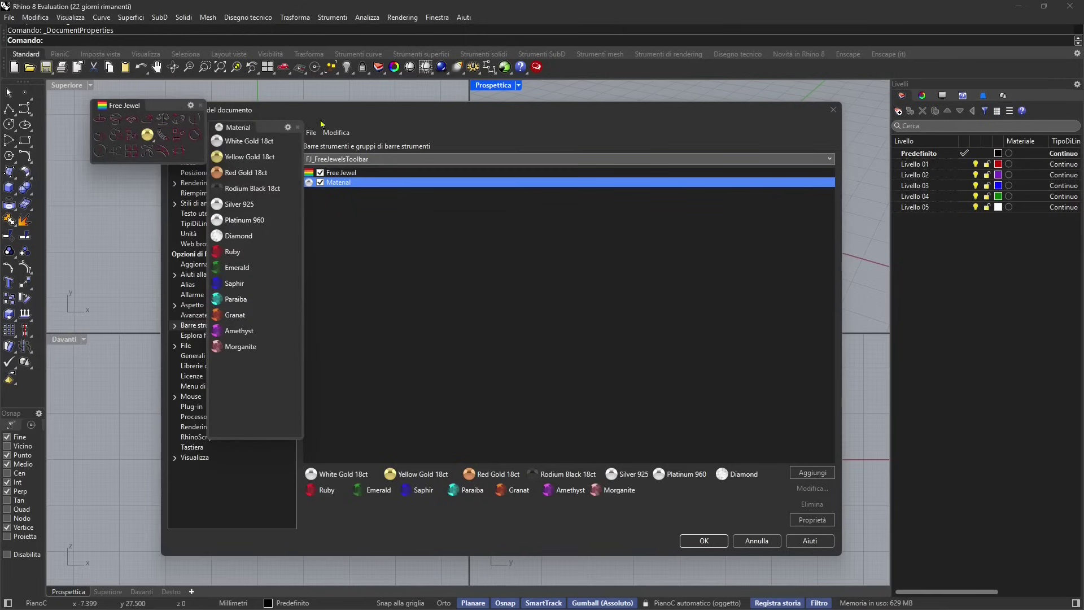
{"action": "left_click_drag", "start_coordinate": [441, 123], "coordinate": [483, 127]}
{"action": "left_click", "coordinate": [874, 113]}
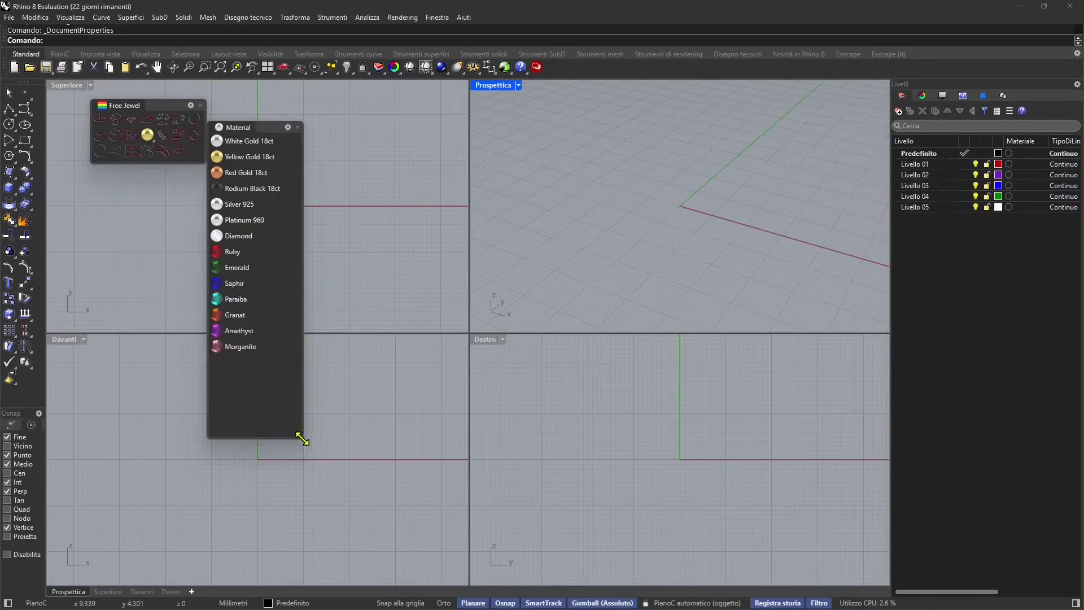
{"action": "left_click_drag", "start_coordinate": [301, 439], "coordinate": [290, 495]}
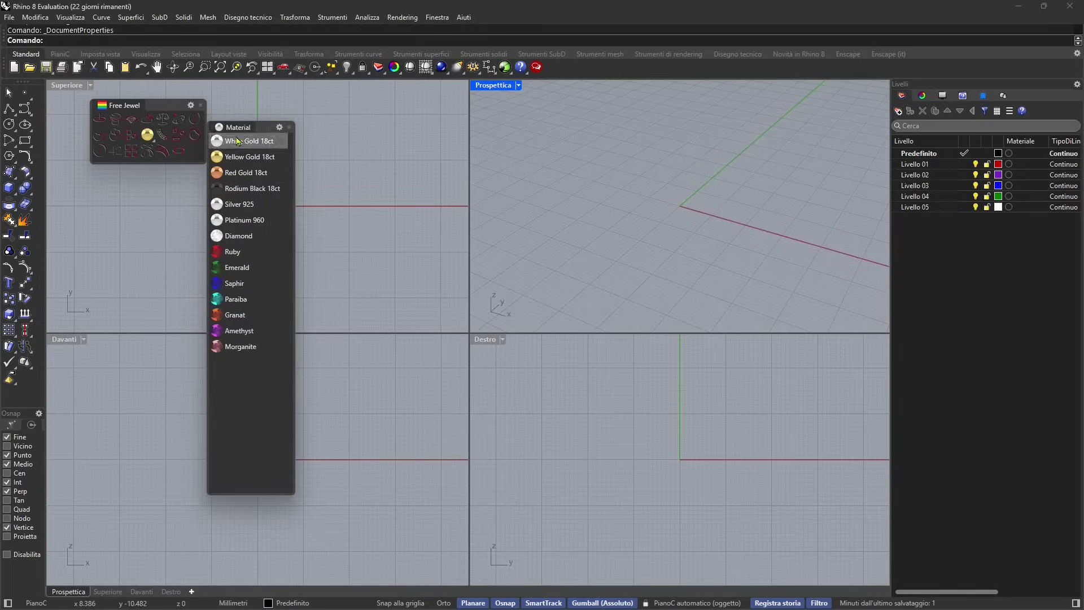
{"action": "left_click_drag", "start_coordinate": [214, 127], "coordinate": [102, 198]}
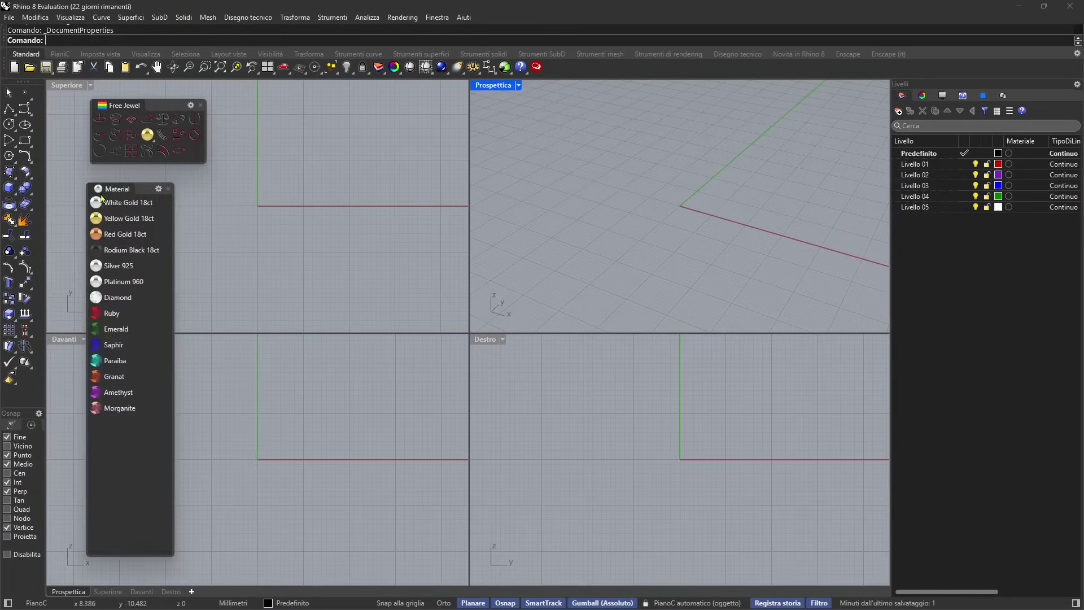
Create a solid sphere centred at the origin and set the perspective viewport to shaded display (Ombreggiata)
{"action": "left_click", "coordinate": [100, 120]}
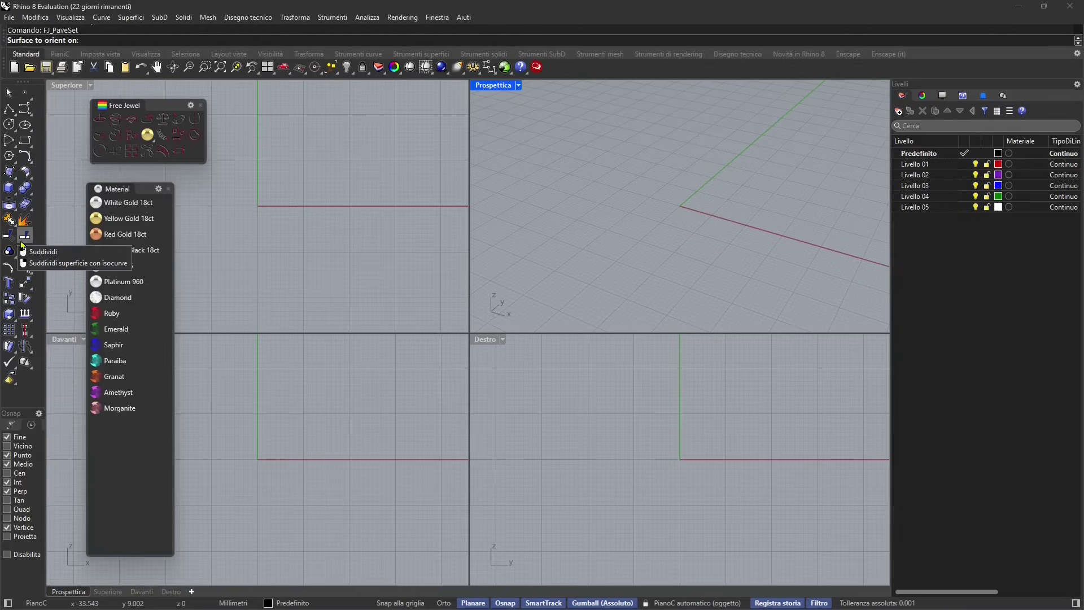
{"action": "left_click", "coordinate": [14, 194]}
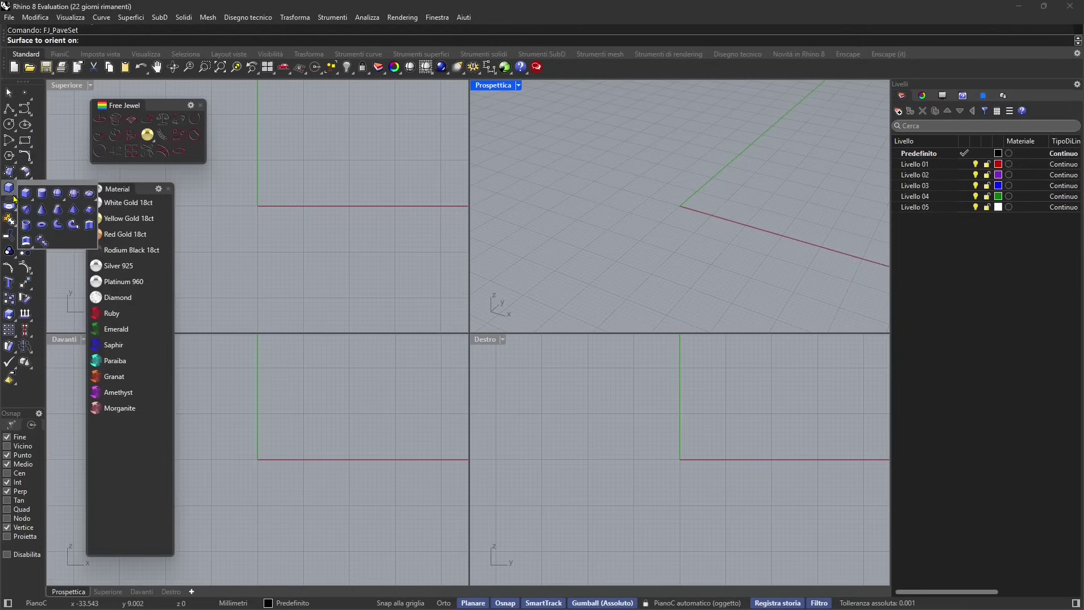
{"action": "left_click", "coordinate": [59, 194]}
{"action": "left_click", "coordinate": [258, 206]}
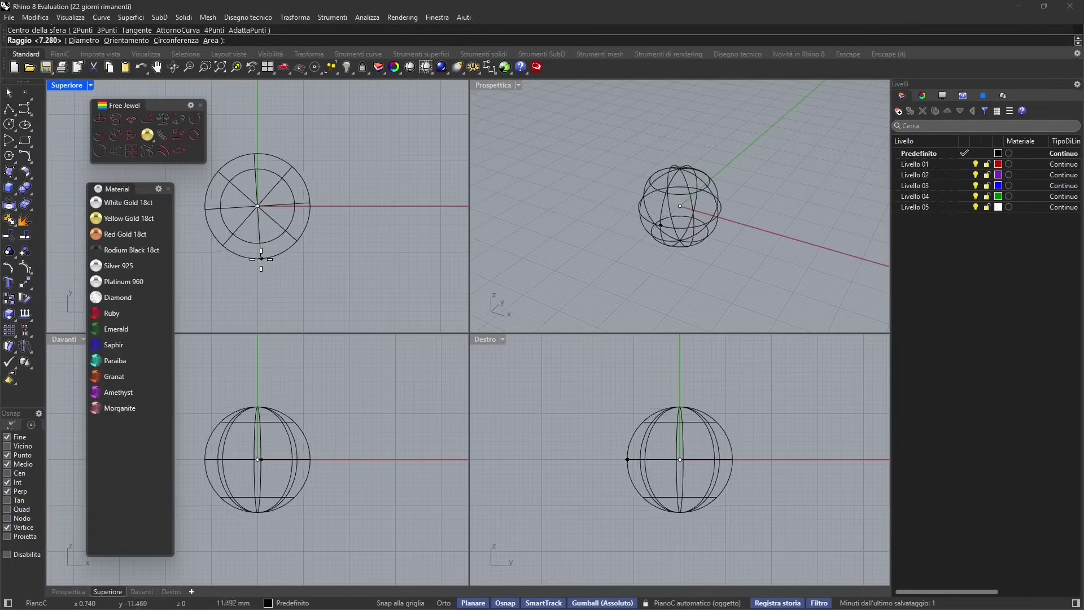
{"action": "left_click", "coordinate": [261, 259]}
{"action": "left_click", "coordinate": [686, 219]}
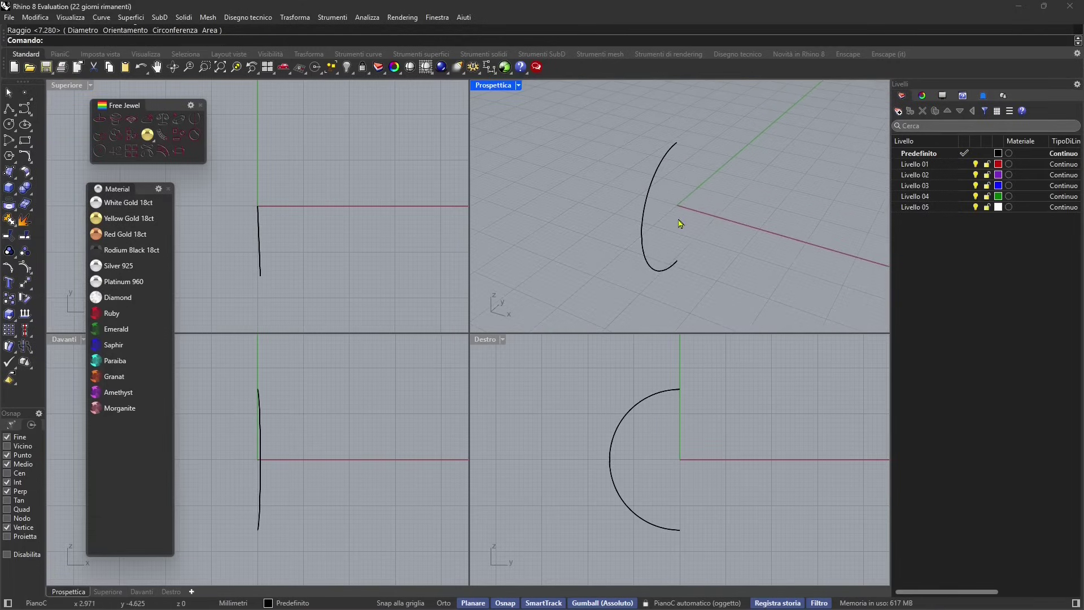
{"action": "left_click", "coordinate": [500, 88]}
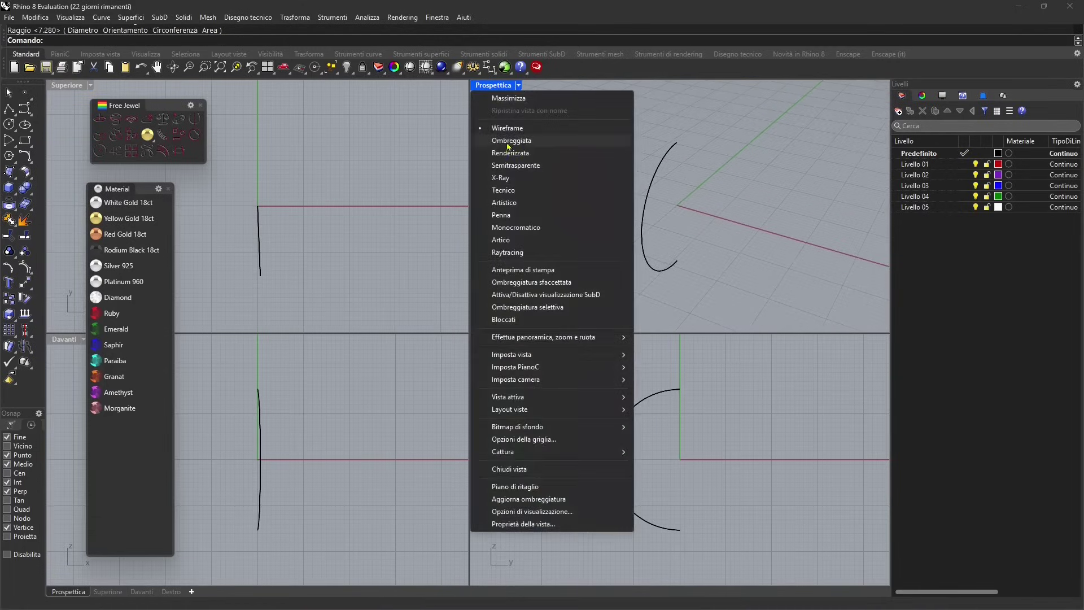
{"action": "left_click", "coordinate": [550, 141]}
Place three pavé reference circles on the upper part of the sphere with FJ_PaveSet, using StoneDiam 1 and Offset 0.1
{"action": "left_click", "coordinate": [693, 211]}
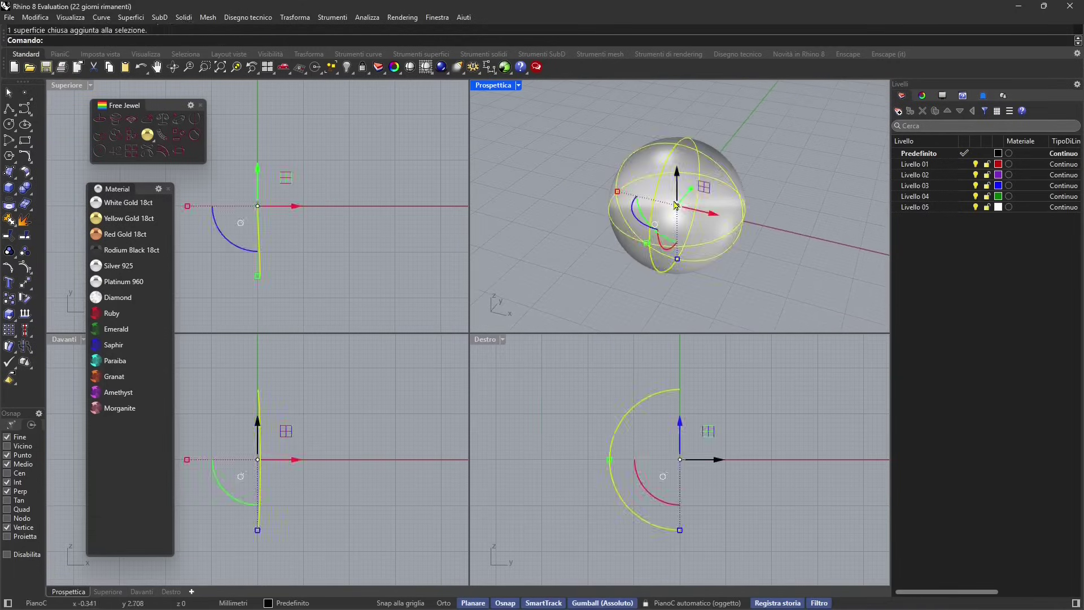
{"action": "left_click", "coordinate": [103, 121]}
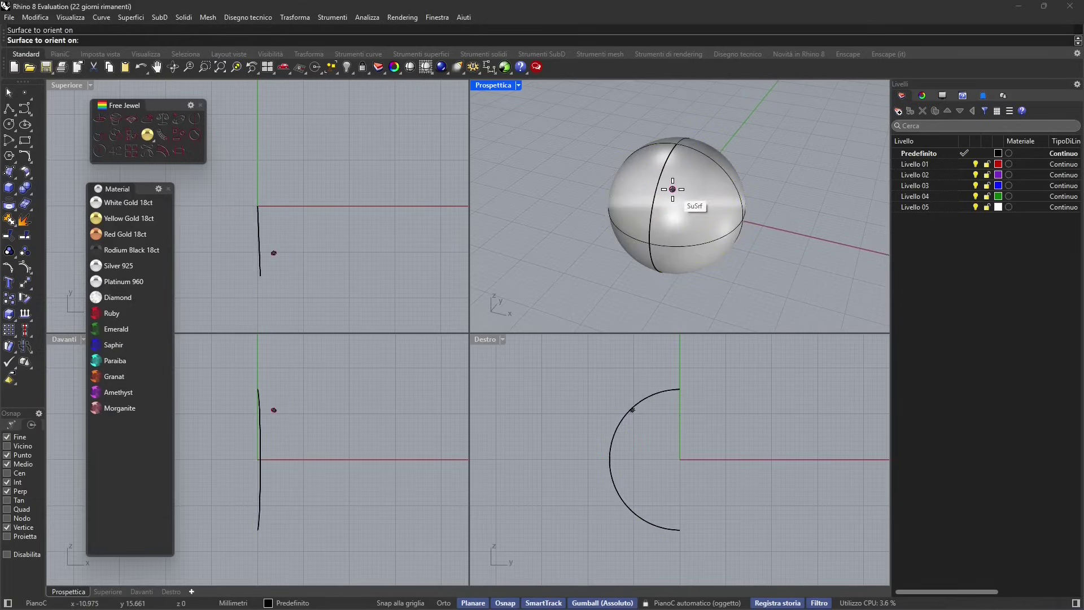
{"action": "scroll", "coordinate": [664, 182], "scroll_direction": "up", "scroll_amount": 5}
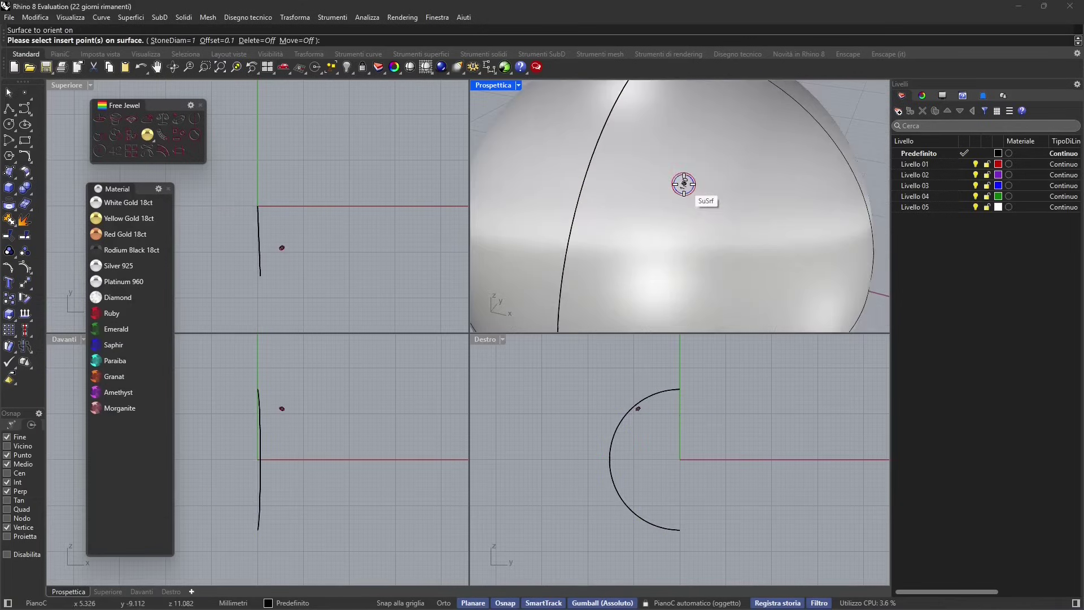
{"action": "left_click", "coordinate": [653, 176]}
{"action": "left_click", "coordinate": [704, 168]}
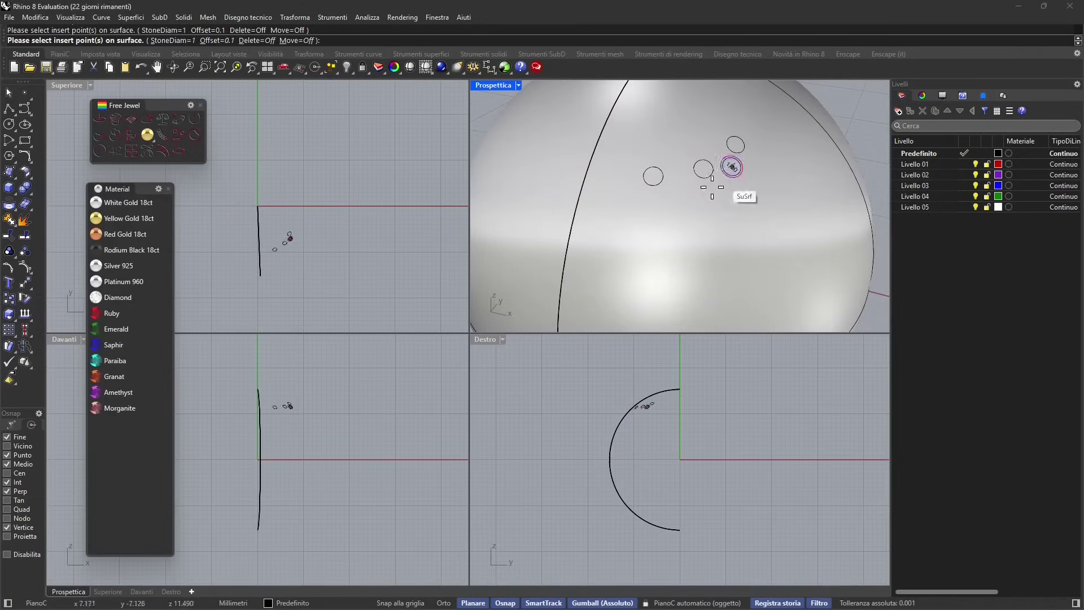
{"action": "left_click", "coordinate": [736, 145]}
{"action": "key", "text": "Return"}
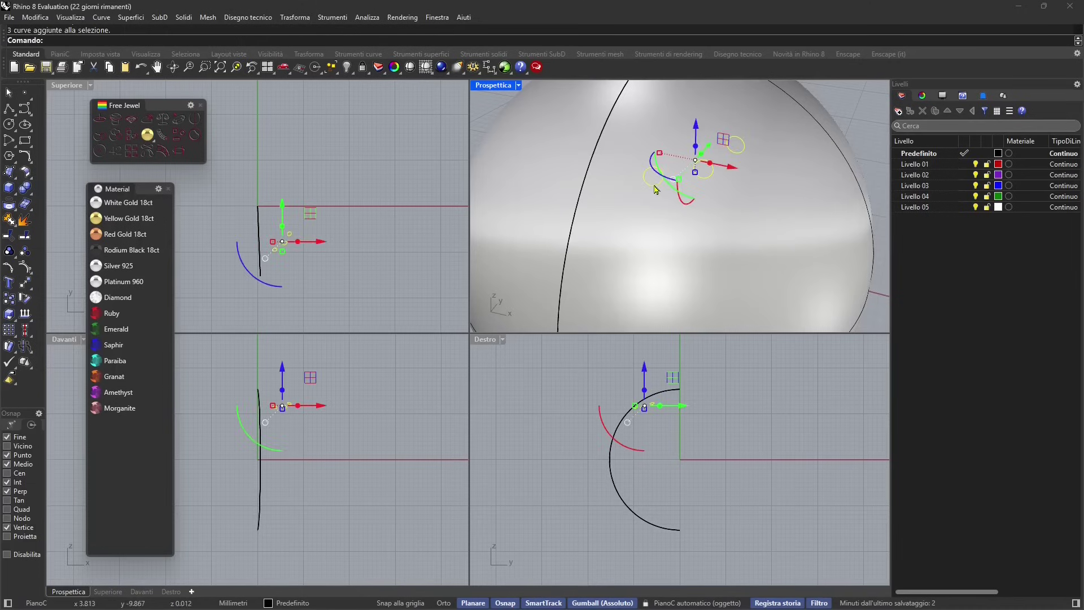
Generate drill cutters on the three pavé circles using the default drill parameters
{"action": "left_click", "coordinate": [116, 120]}
{"action": "scroll", "coordinate": [686, 178], "scroll_direction": "up", "scroll_amount": 3}
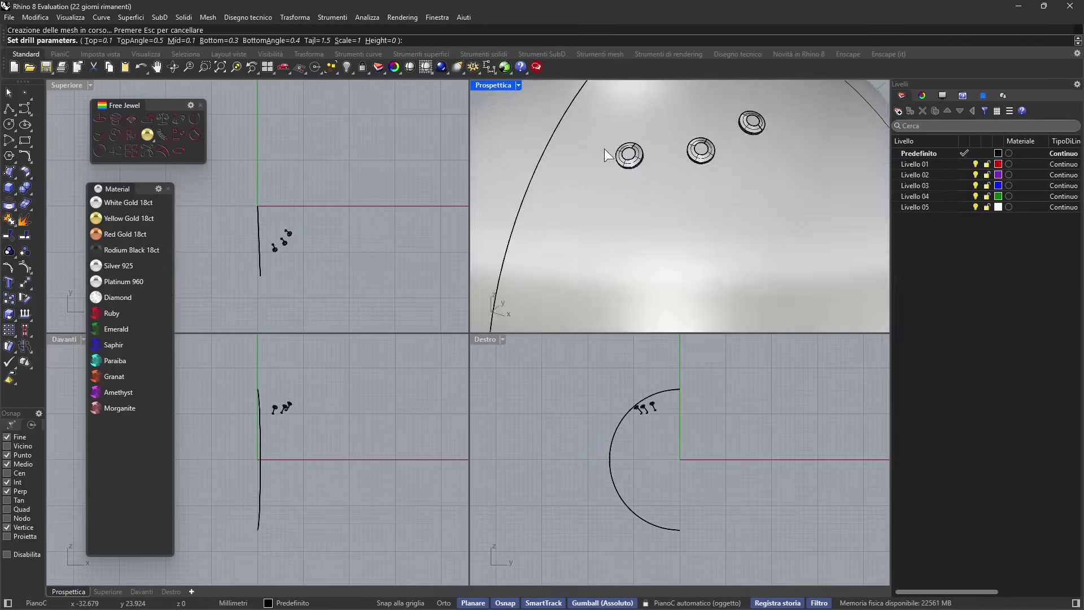
{"action": "scroll", "coordinate": [646, 415], "scroll_direction": "up", "scroll_amount": 8}
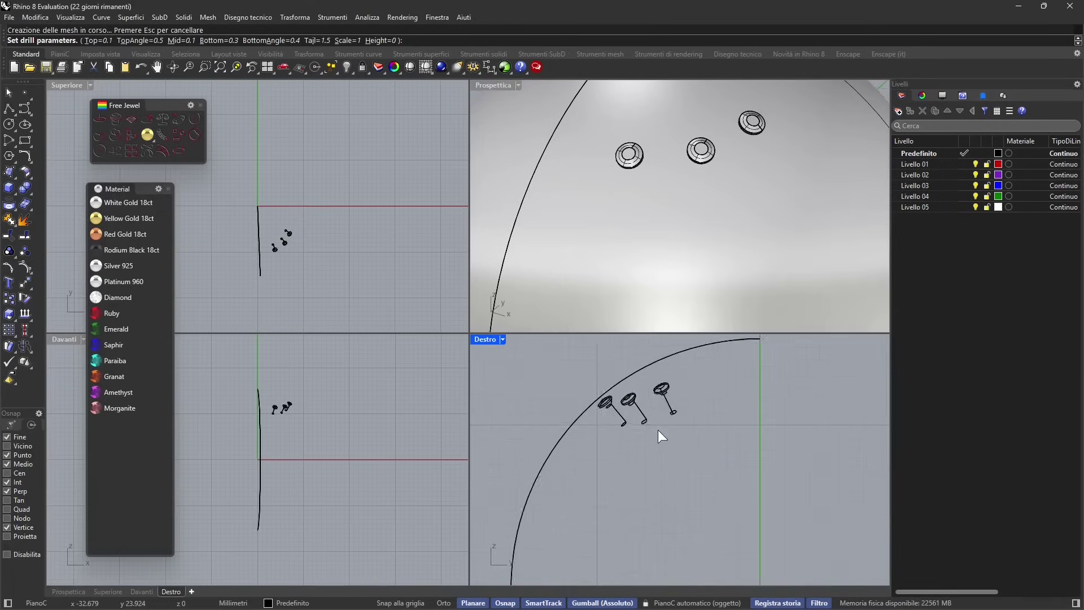
{"action": "left_click", "coordinate": [626, 178]}
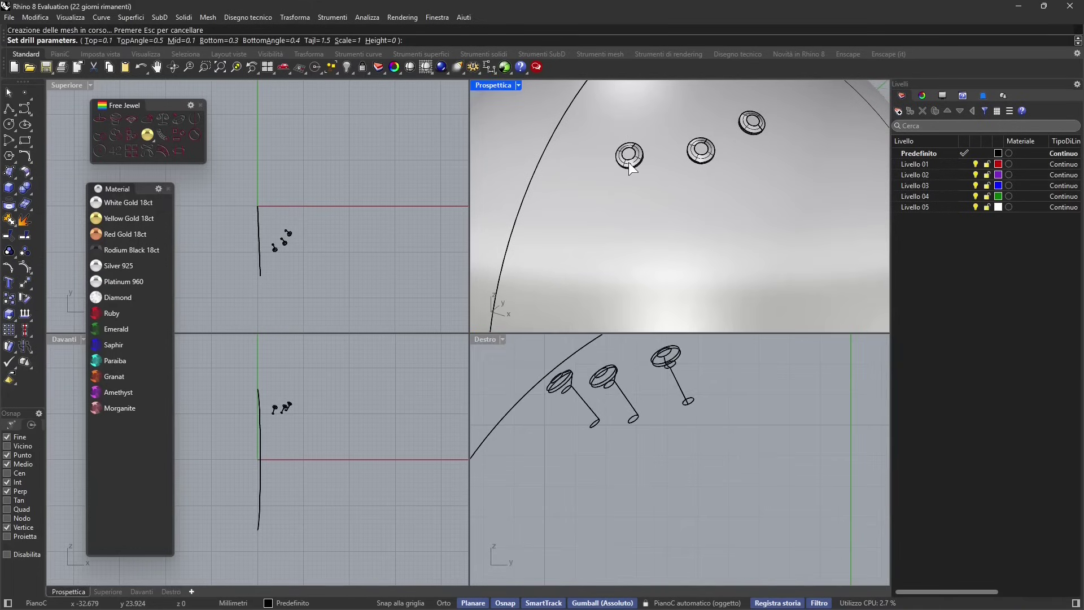
Draw a circle of about 7.5 mm radius on the construction plane beside the sphere
{"action": "left_click", "coordinate": [132, 120]}
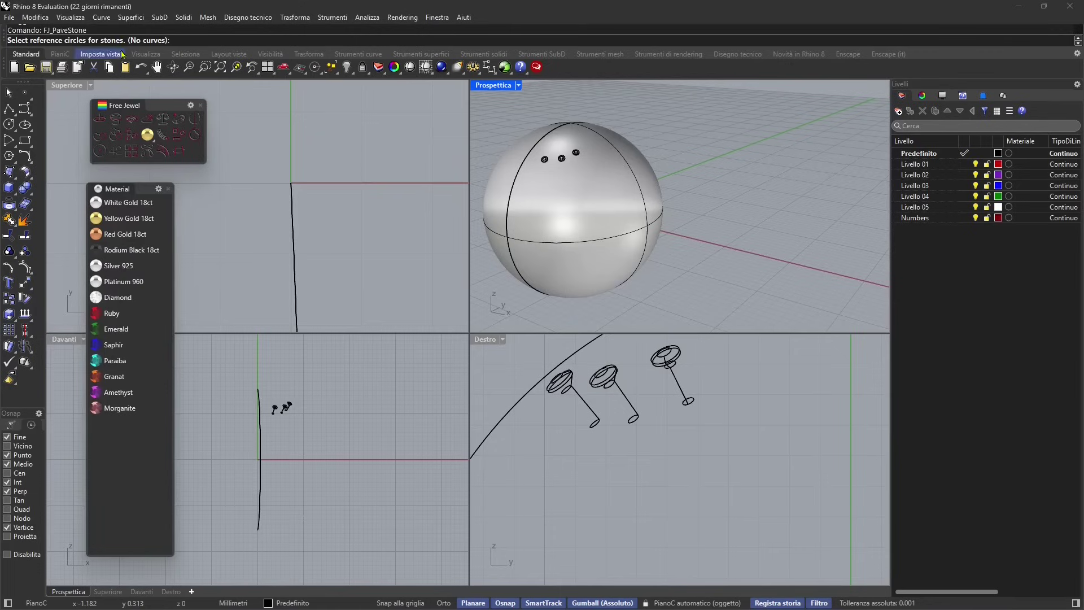
{"action": "key", "text": "Return"}
{"action": "left_click", "coordinate": [8, 125]}
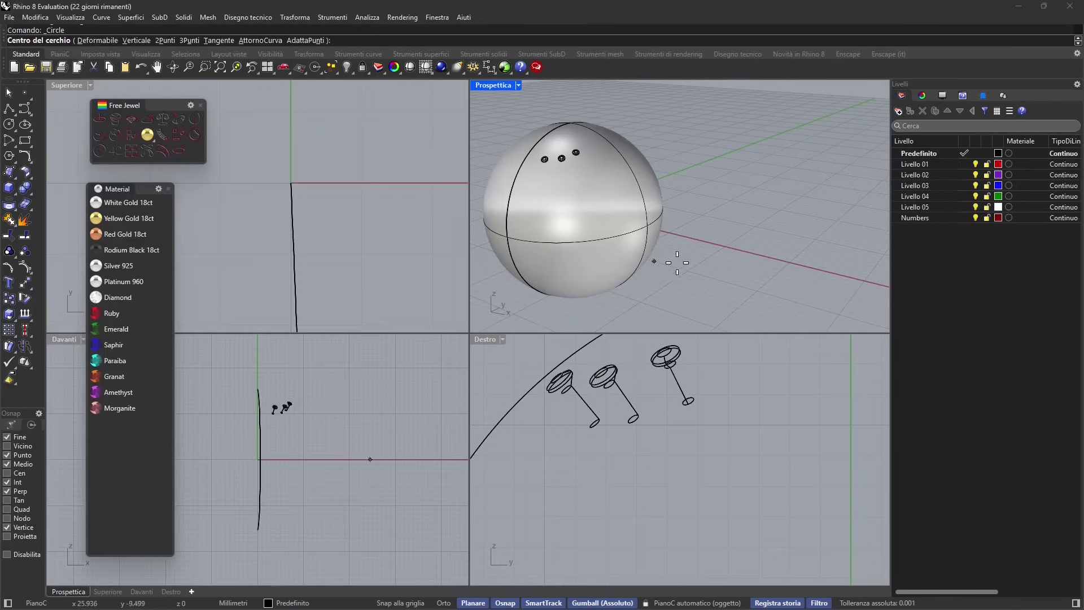
{"action": "left_click", "coordinate": [715, 266]}
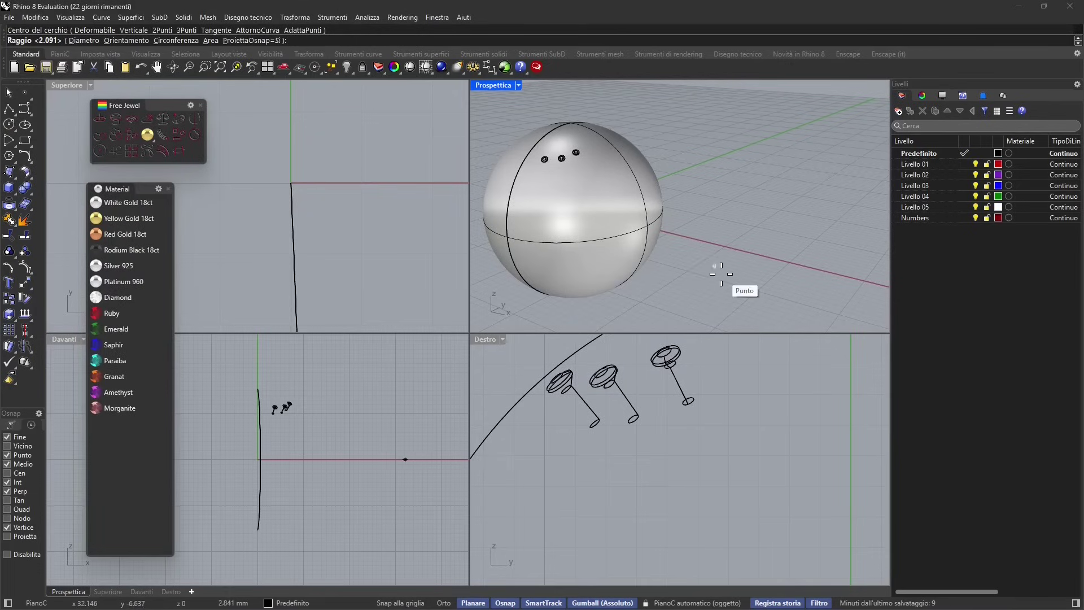
{"action": "key", "text": "Return"}
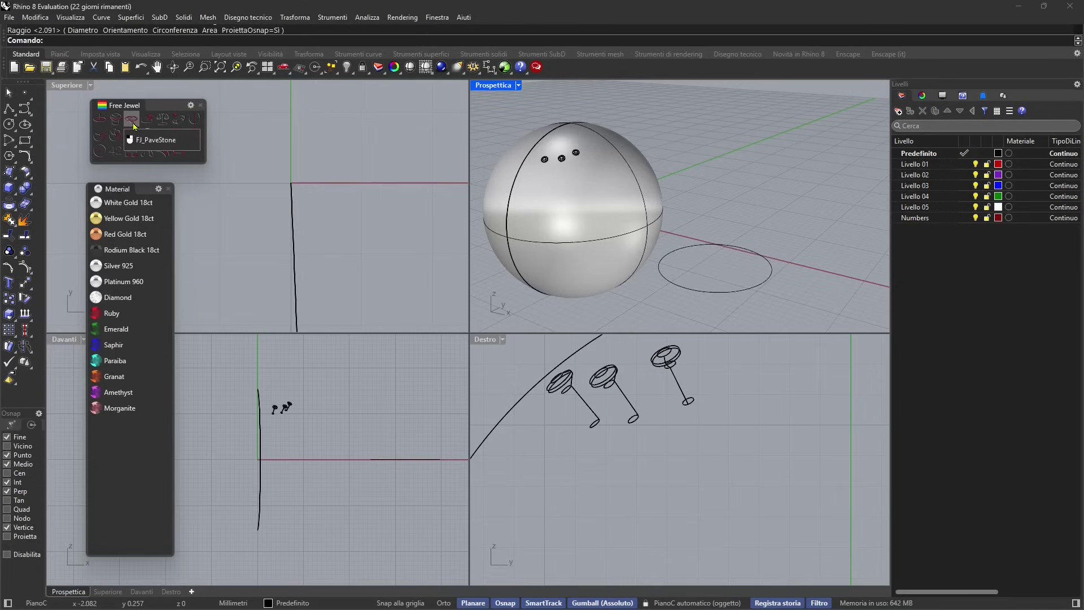
Create a gemstone from the large circle with FJ_PaveStone at Height 1
{"action": "left_click", "coordinate": [134, 126]}
{"action": "left_click", "coordinate": [672, 280]}
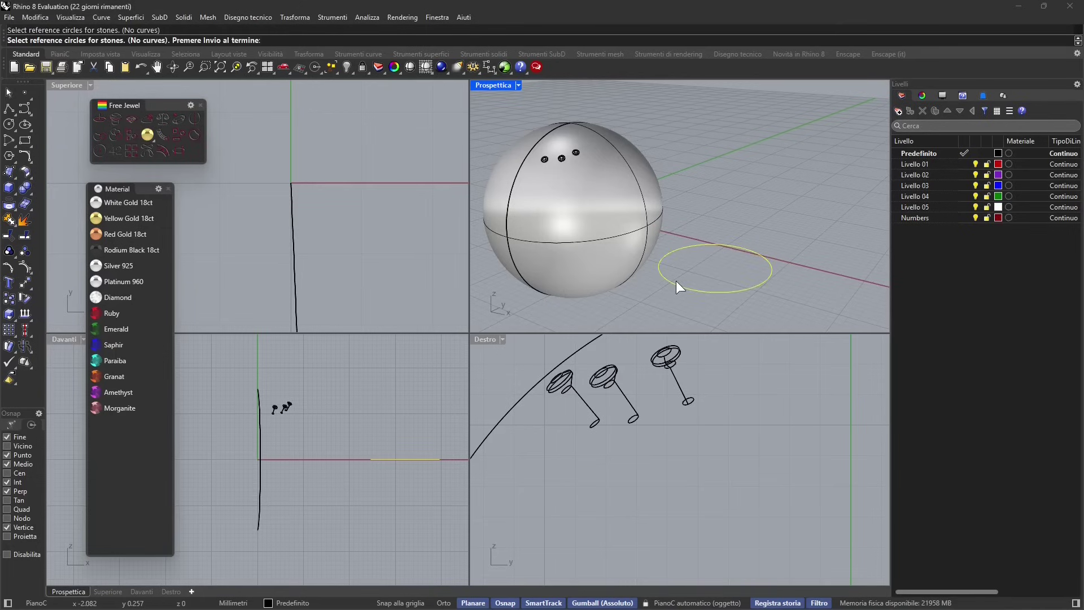
{"action": "key", "text": "Return"}
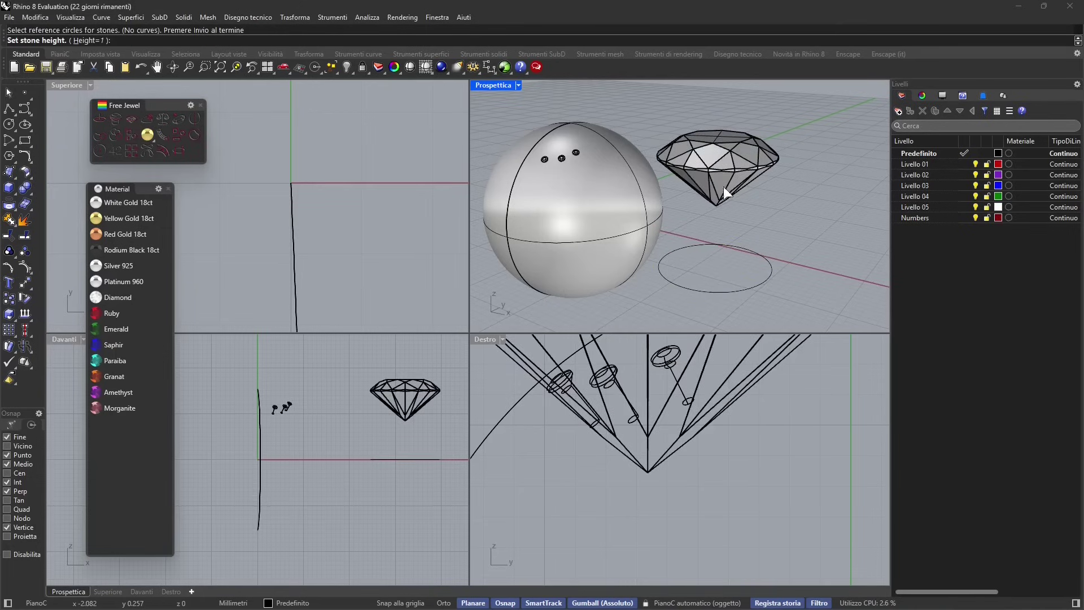
{"action": "scroll", "coordinate": [724, 187], "scroll_direction": "down", "scroll_amount": 3}
{"action": "scroll", "coordinate": [725, 195], "scroll_direction": "up", "scroll_amount": 3}
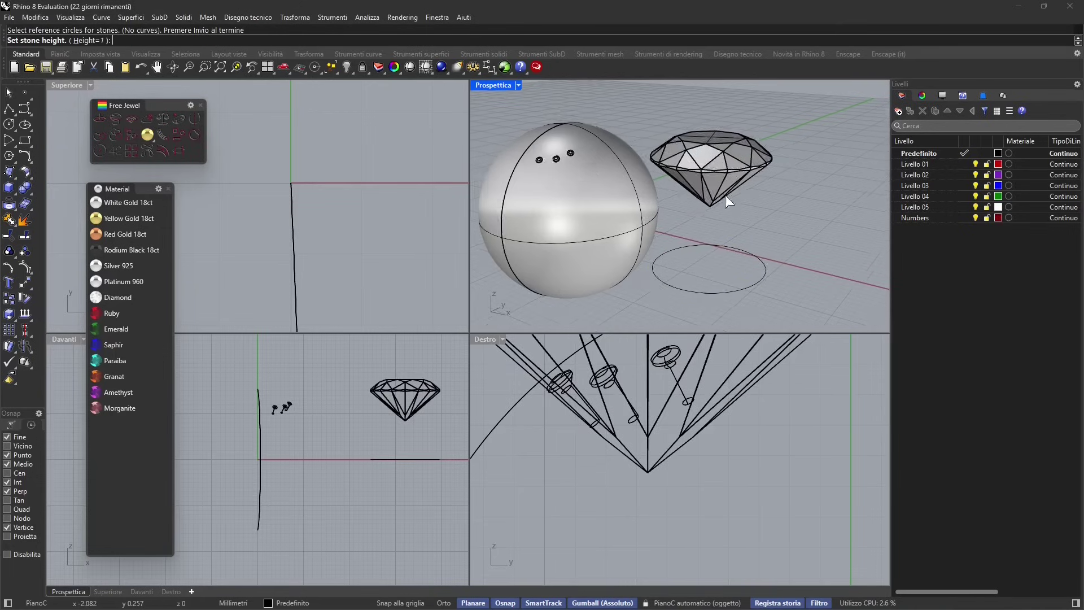
{"action": "left_click", "coordinate": [11, 129]}
{"action": "scroll", "coordinate": [632, 209], "scroll_direction": "down", "scroll_amount": 2}
{"action": "scroll", "coordinate": [782, 264], "scroll_direction": "up", "scroll_amount": 2}
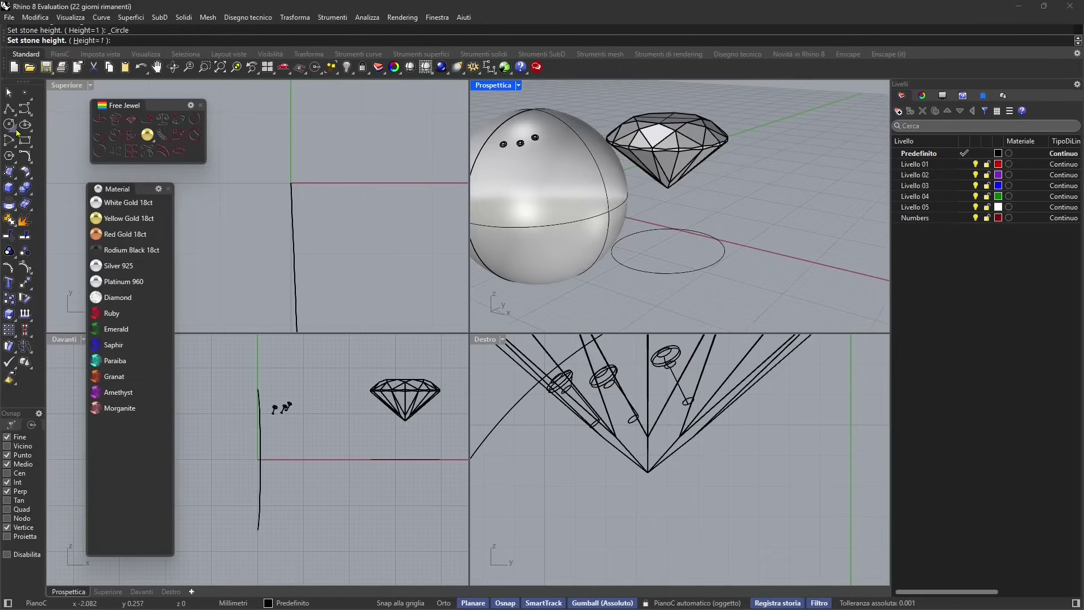
{"action": "key", "text": "Escape"}
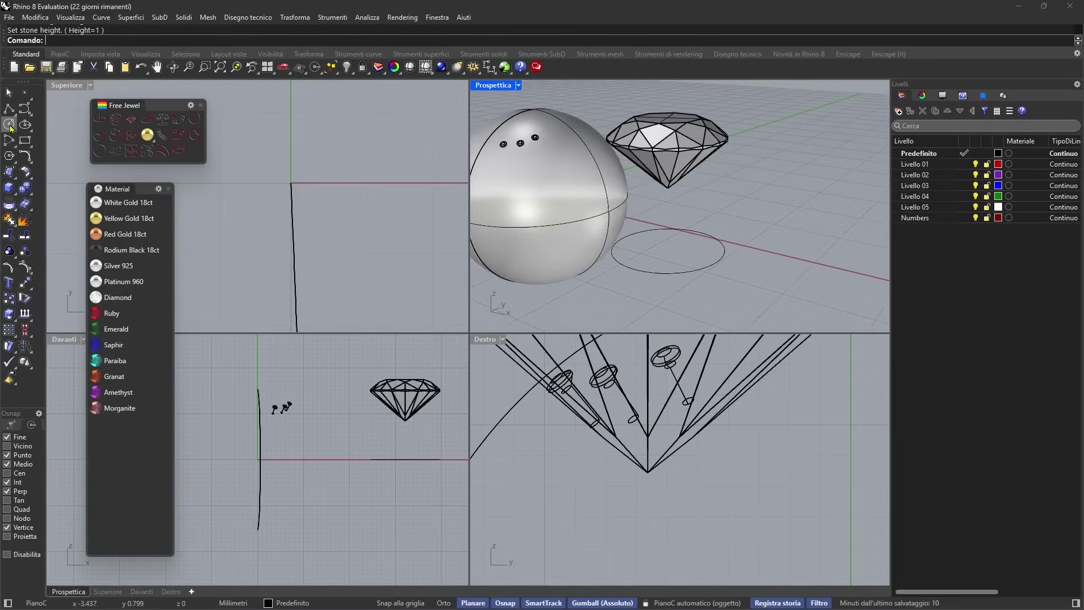
Draw a smaller circle on the construction plane beside the large one, on the side away from the sphere
{"action": "left_click", "coordinate": [8, 129]}
{"action": "left_click", "coordinate": [765, 264]}
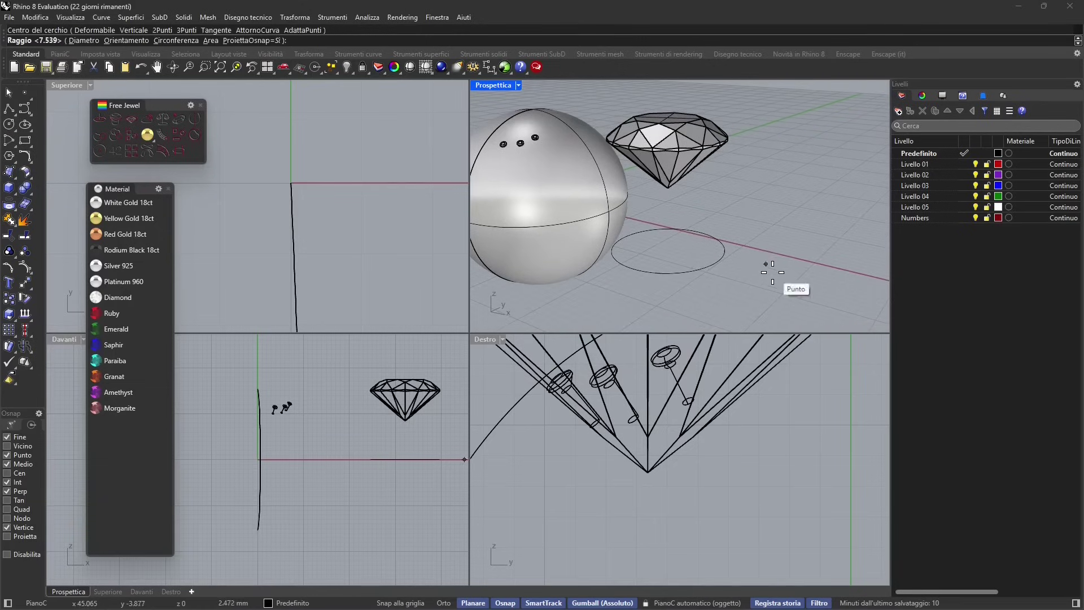
{"action": "scroll", "coordinate": [774, 276], "scroll_direction": "up", "scroll_amount": 2}
{"action": "left_click", "coordinate": [783, 265]}
{"action": "scroll", "coordinate": [769, 265], "scroll_direction": "down", "scroll_amount": 2}
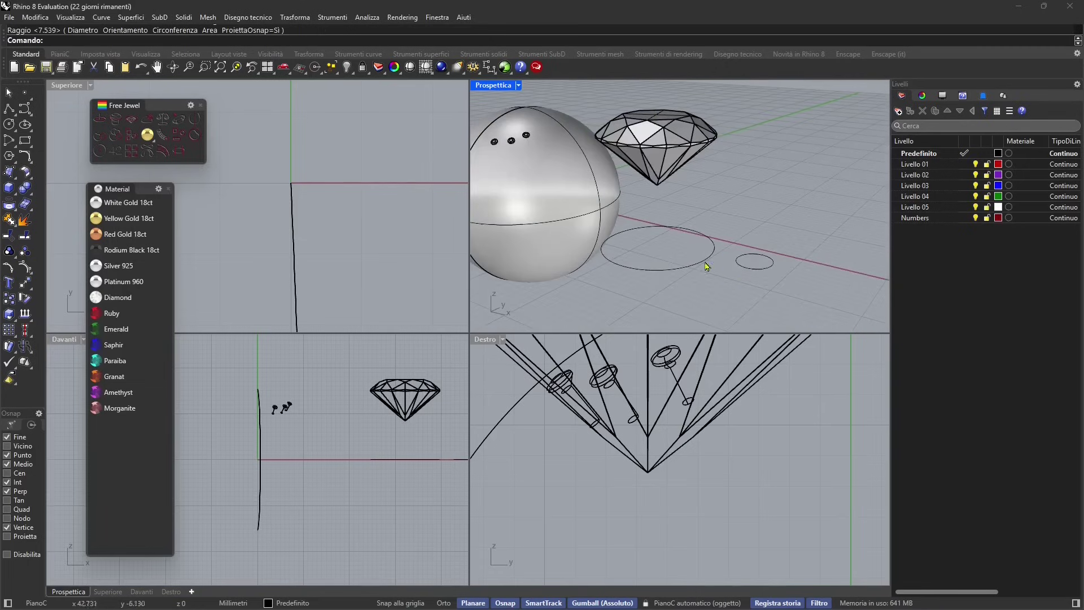
Create a second gemstone from the small circle with FJ_PaveStone
{"action": "left_click", "coordinate": [179, 140]}
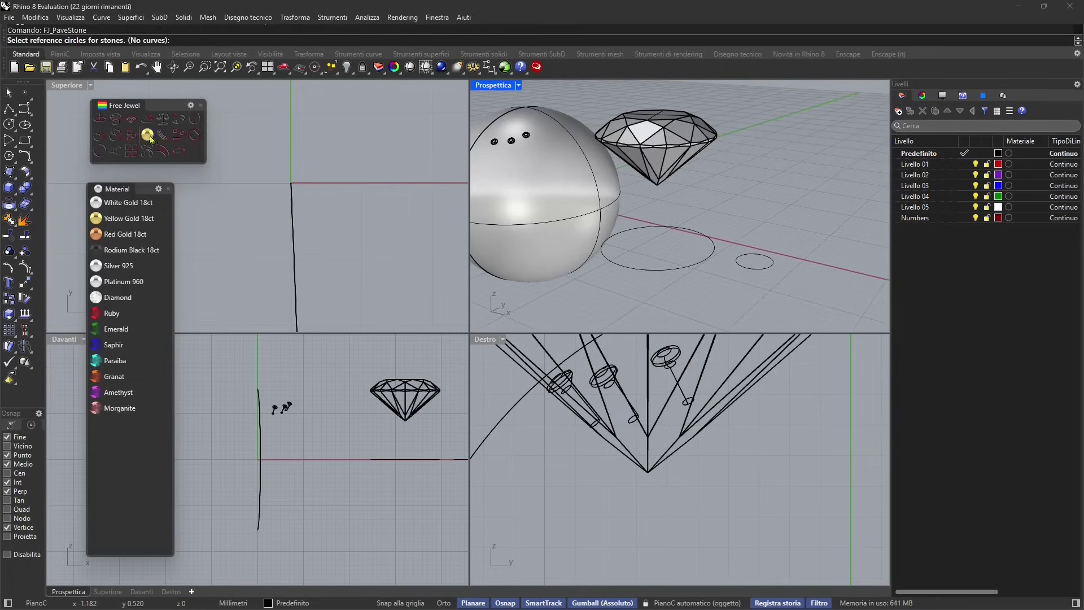
{"action": "left_click", "coordinate": [758, 266]}
{"action": "key", "text": "Return"}
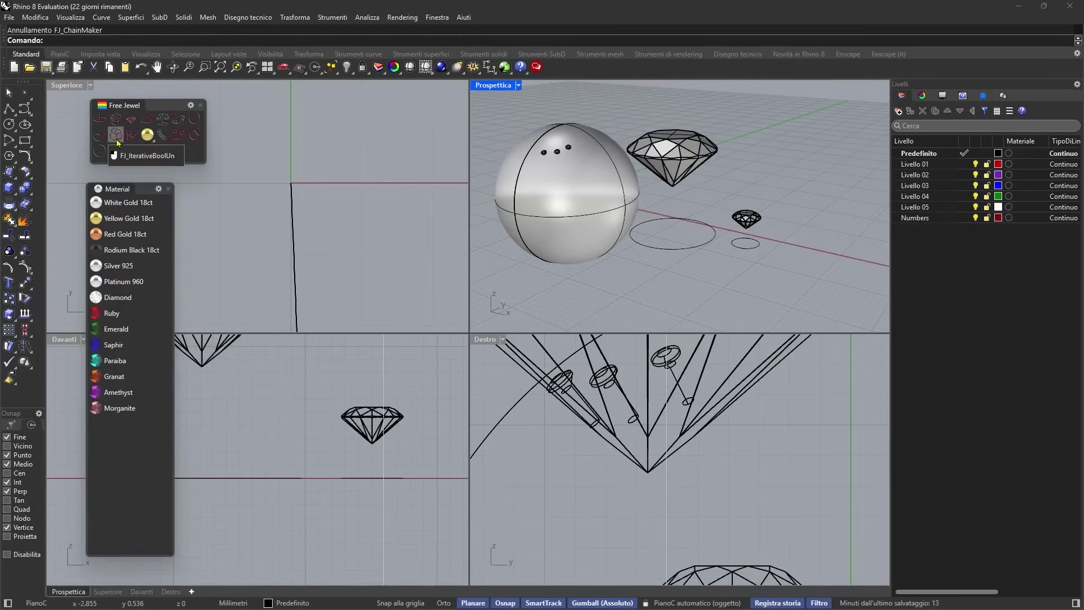
Build a chain with FJ_ChainMaker along the large circle, using the small gemstone as the element, centred at its tip and oriented vertically upward
{"action": "left_click", "coordinate": [163, 140]}
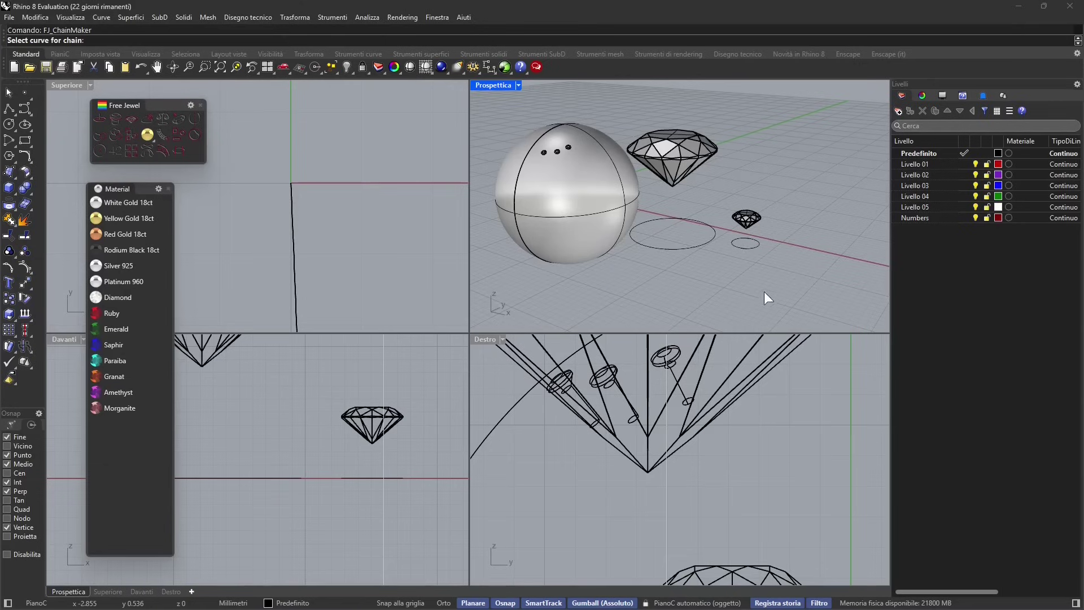
{"action": "left_click", "coordinate": [696, 246]}
{"action": "scroll", "coordinate": [713, 228], "scroll_direction": "up", "scroll_amount": 3}
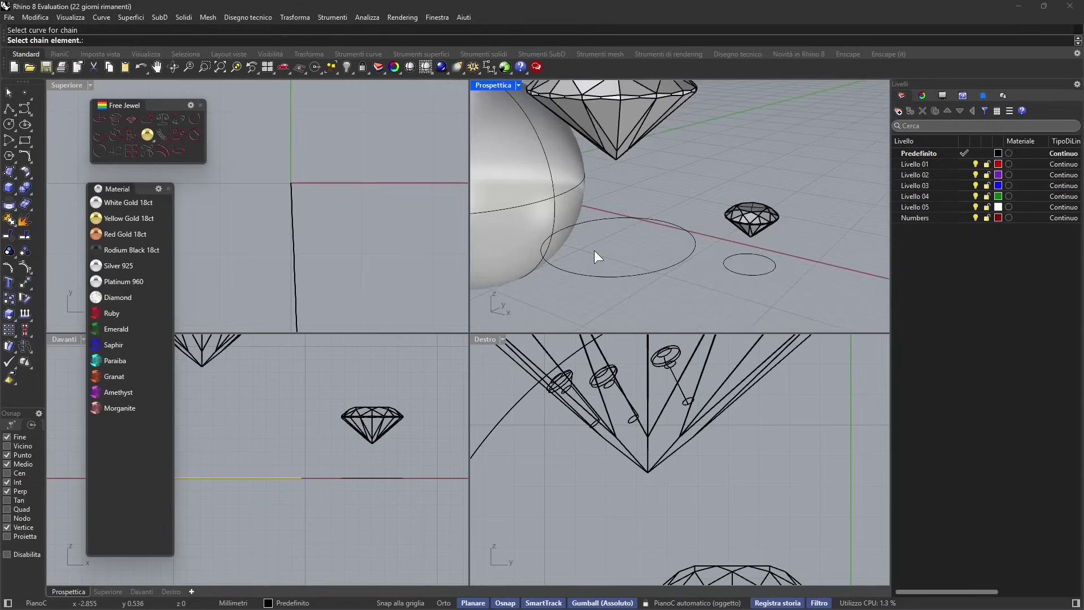
{"action": "left_click", "coordinate": [751, 240]}
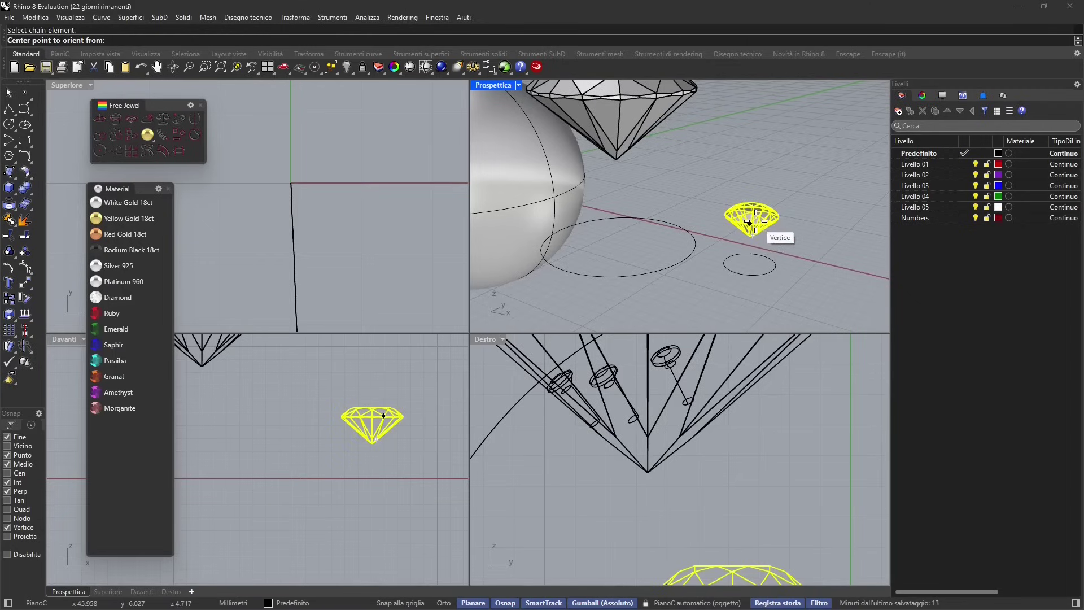
{"action": "scroll", "coordinate": [374, 442], "scroll_direction": "up", "scroll_amount": 4}
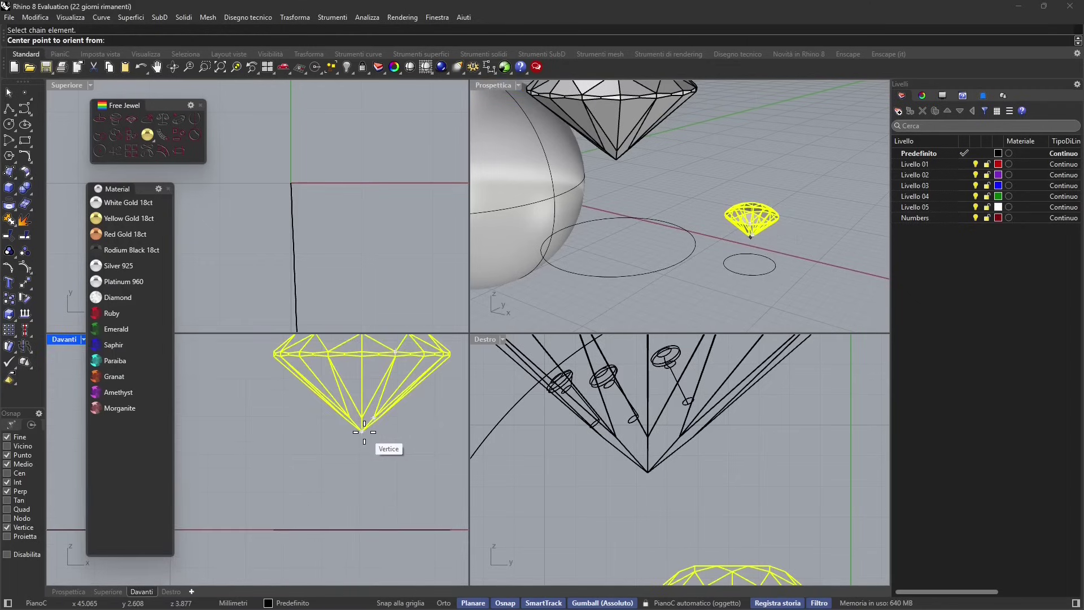
{"action": "left_click", "coordinate": [364, 431]}
{"action": "scroll", "coordinate": [361, 443], "scroll_direction": "down", "scroll_amount": 2}
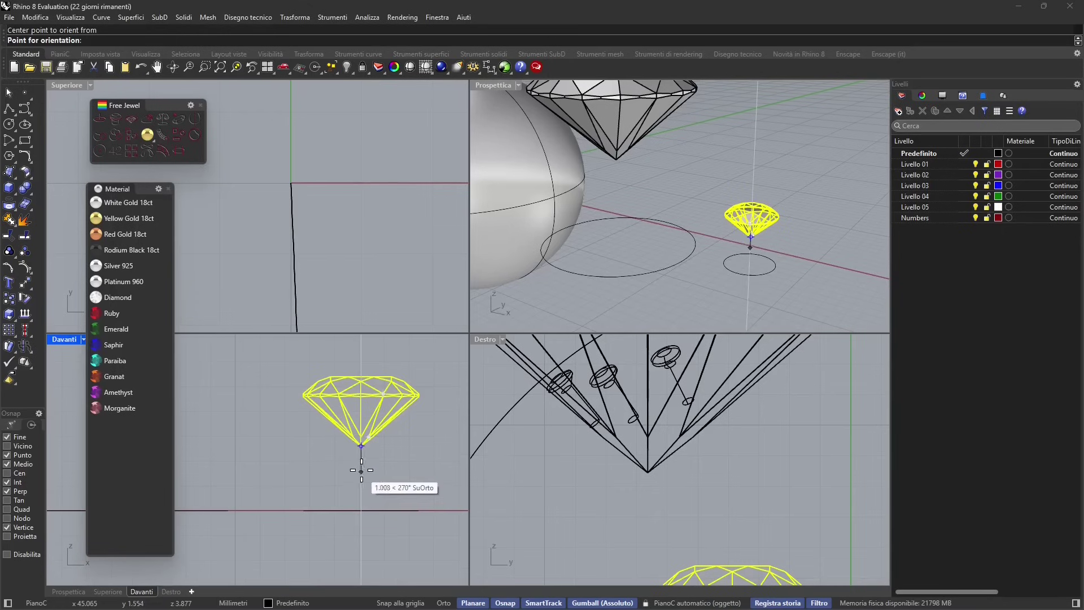
{"action": "left_click", "coordinate": [363, 355]}
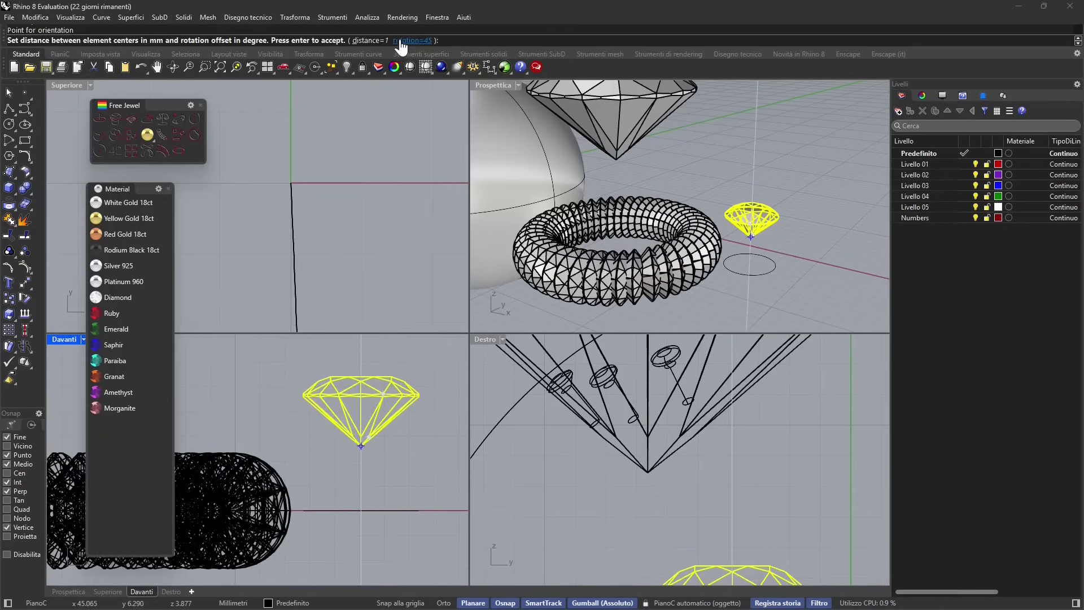
Try a distance of 2 mm between the chain's element centres, and settle on a distance of 3 mm
{"action": "left_click", "coordinate": [381, 42]}
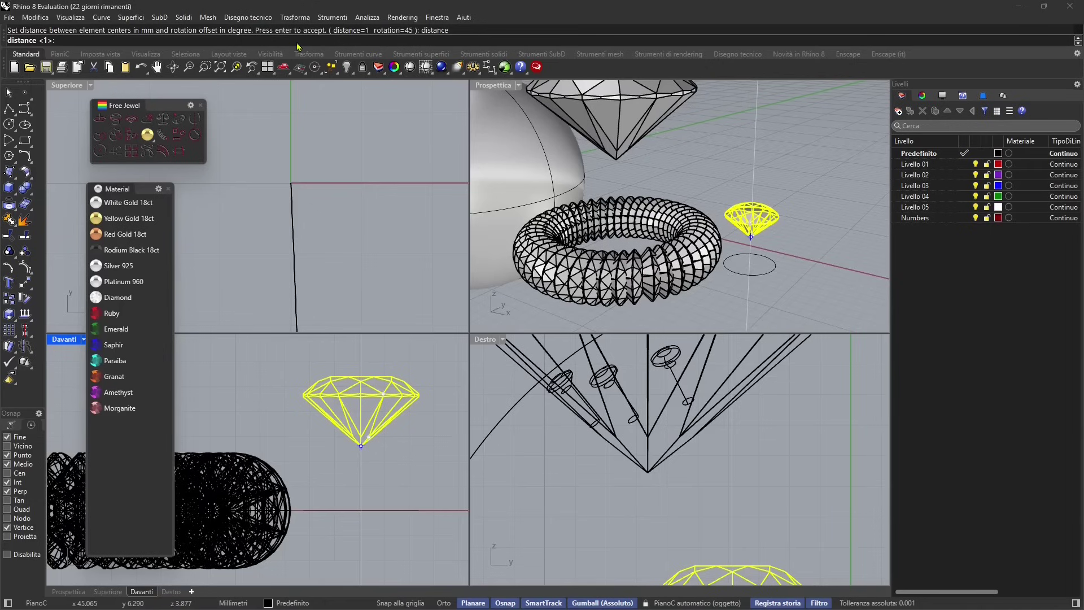
{"action": "type", "text": "2"}
{"action": "key", "text": "Return"}
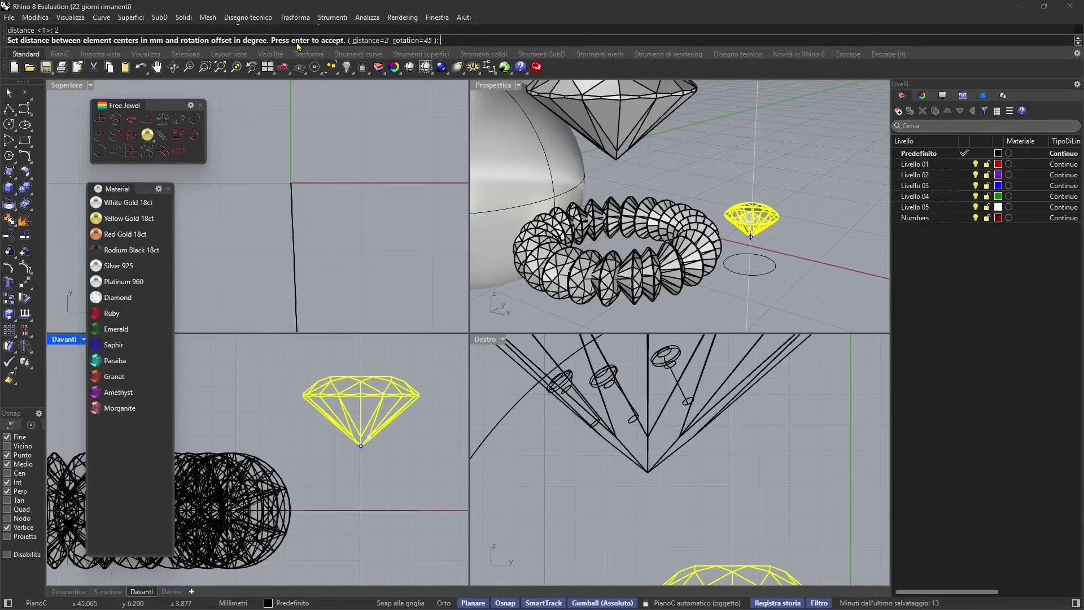
{"action": "left_click", "coordinate": [361, 41]}
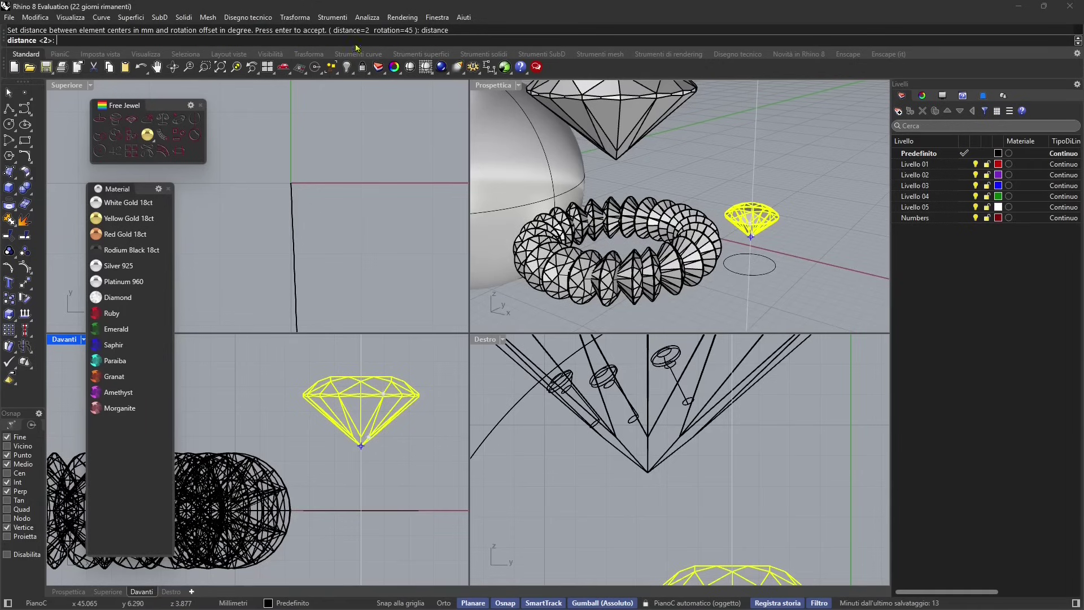
{"action": "type", "text": "3"}
{"action": "key", "text": "Return"}
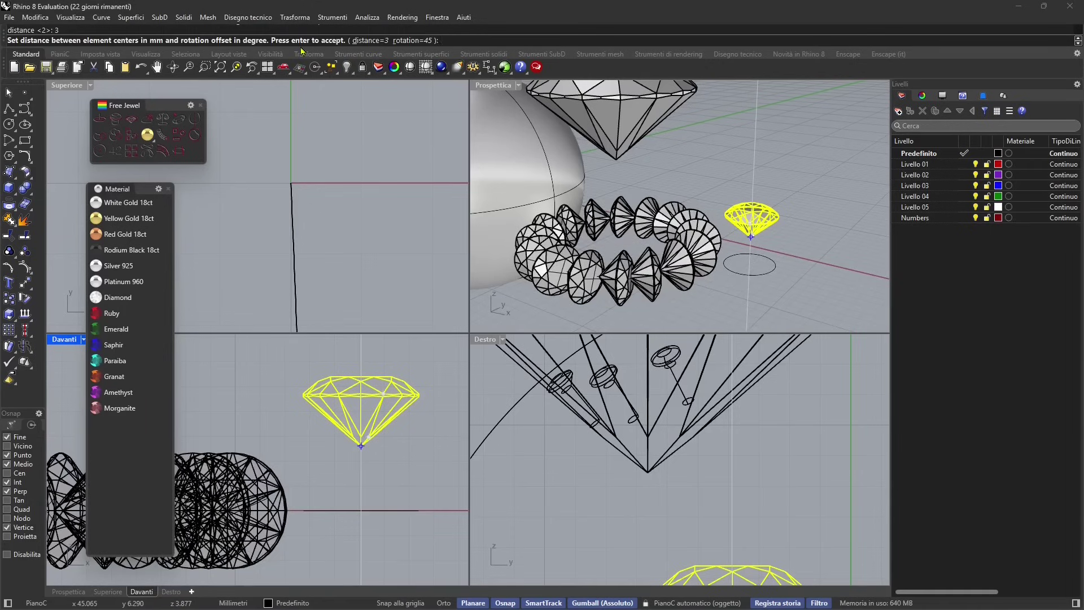
Try a chain rotation offset of 90 degrees, set it to 180 degrees and accept the chain
{"action": "left_click", "coordinate": [412, 42]}
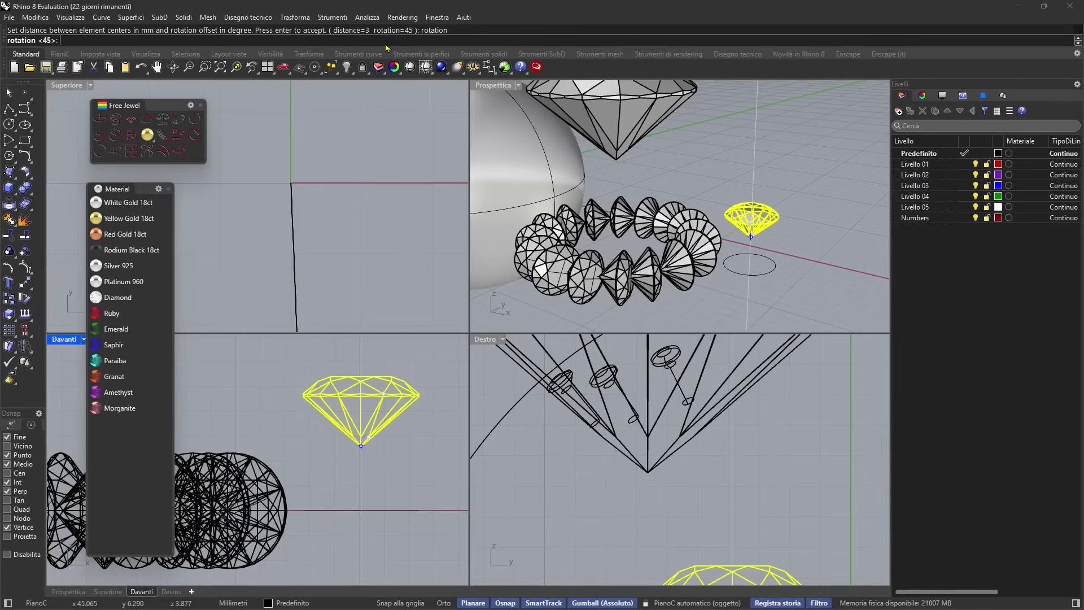
{"action": "key", "text": "Return"}
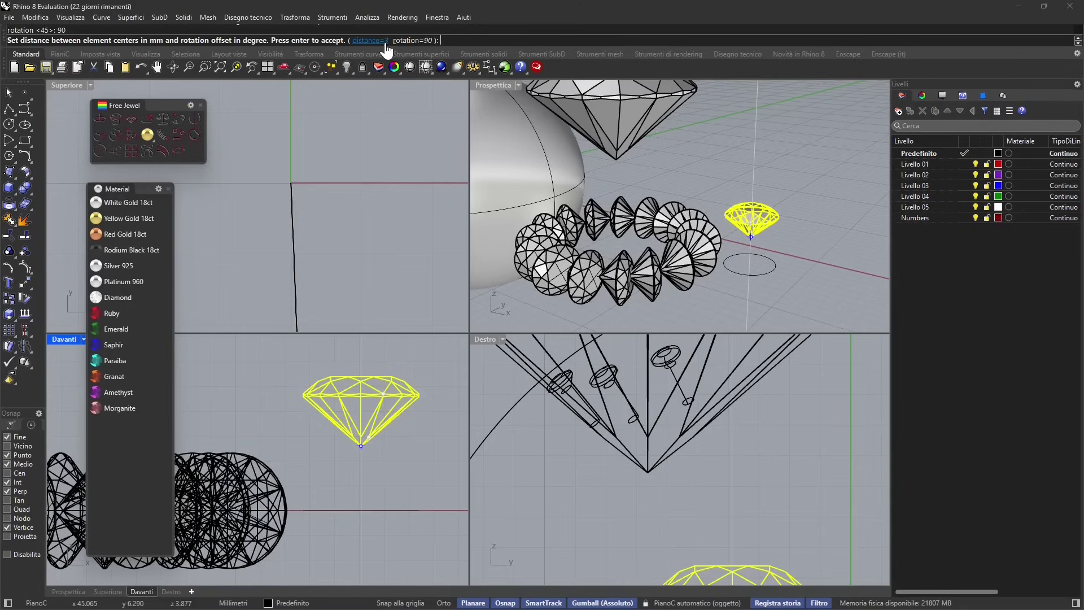
{"action": "left_click", "coordinate": [413, 41]}
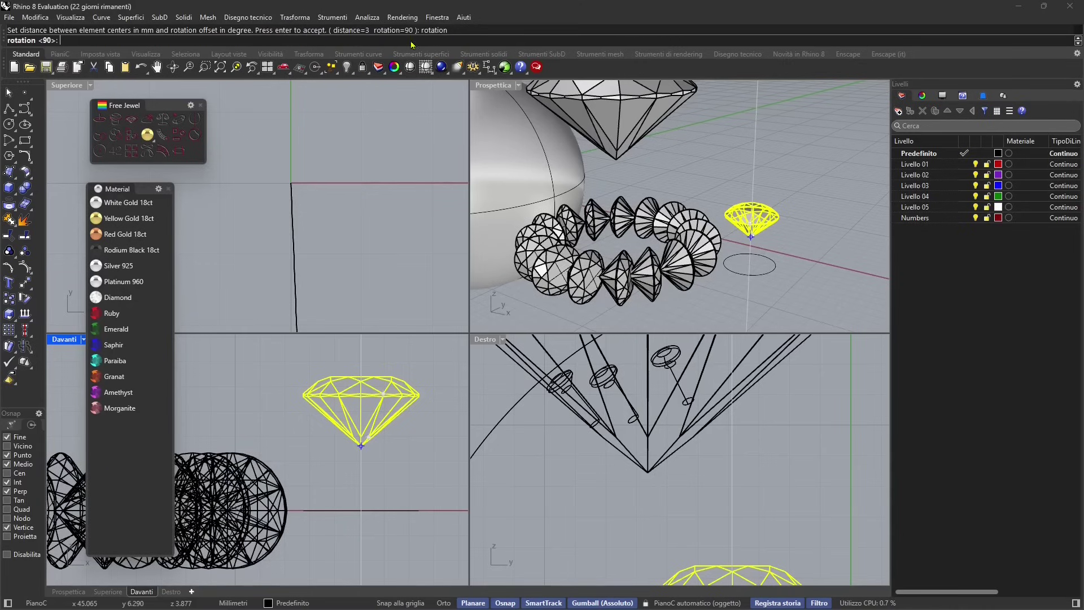
{"action": "key", "text": "Return"}
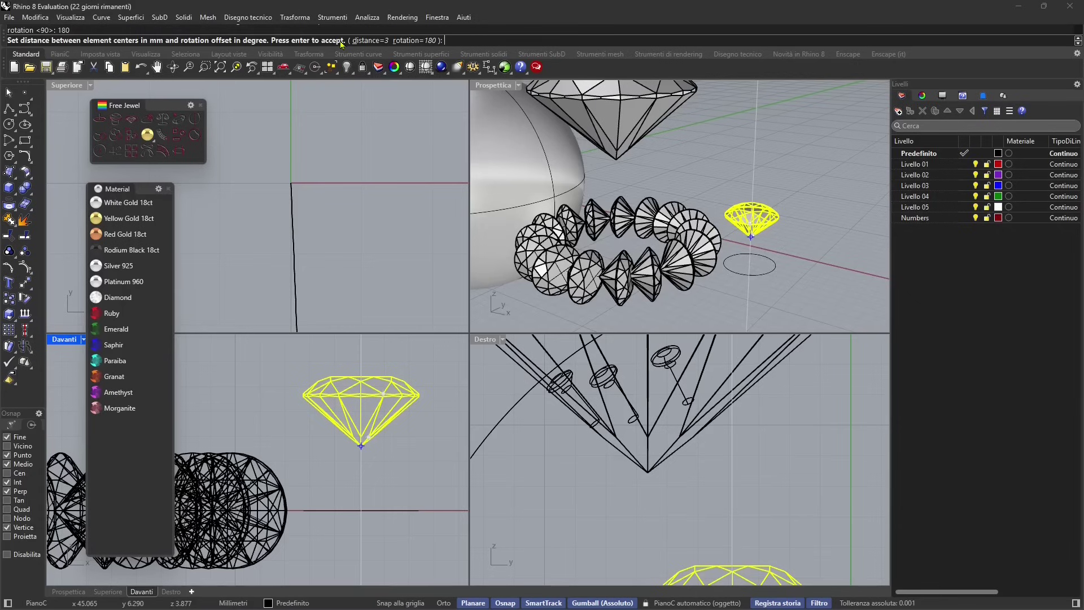
{"action": "key", "text": "Return"}
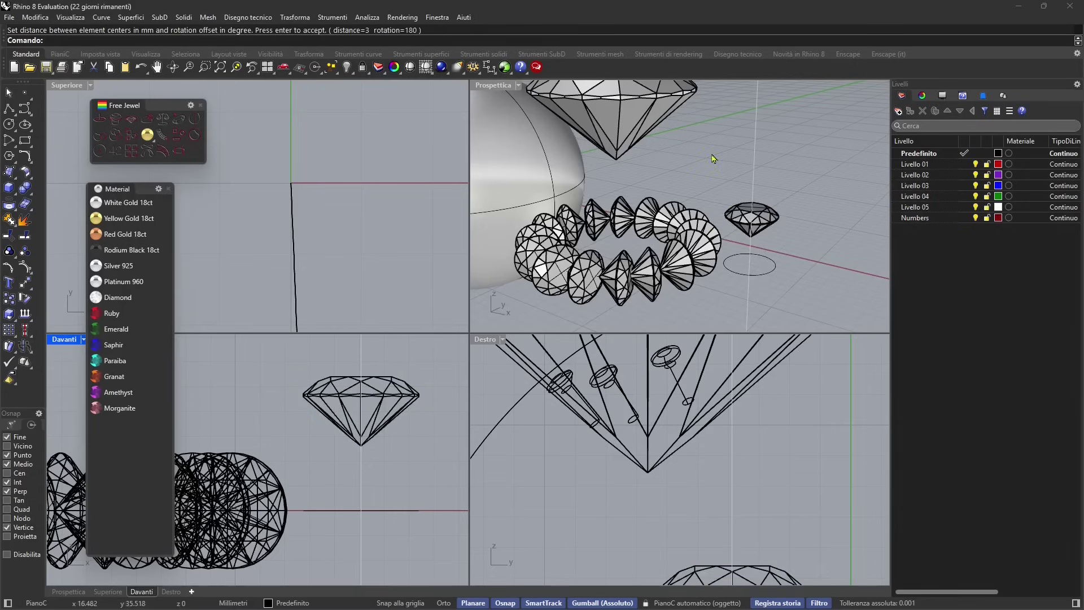
{"action": "right_click_drag", "start_coordinate": [712, 164], "coordinate": [756, 151]}
{"action": "left_click", "coordinate": [716, 251]}
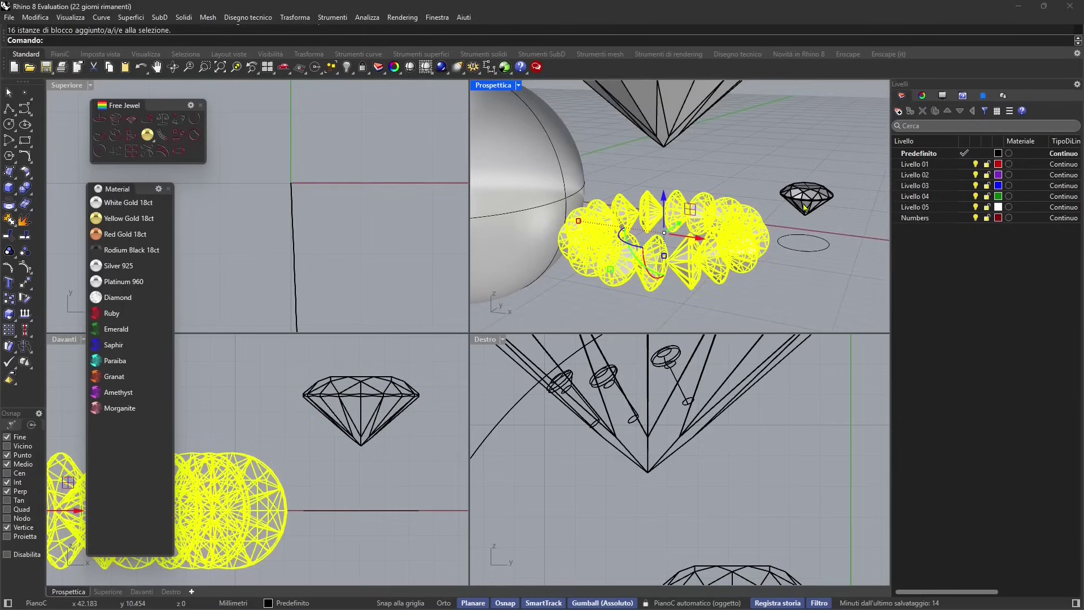
{"action": "left_click", "coordinate": [772, 193]}
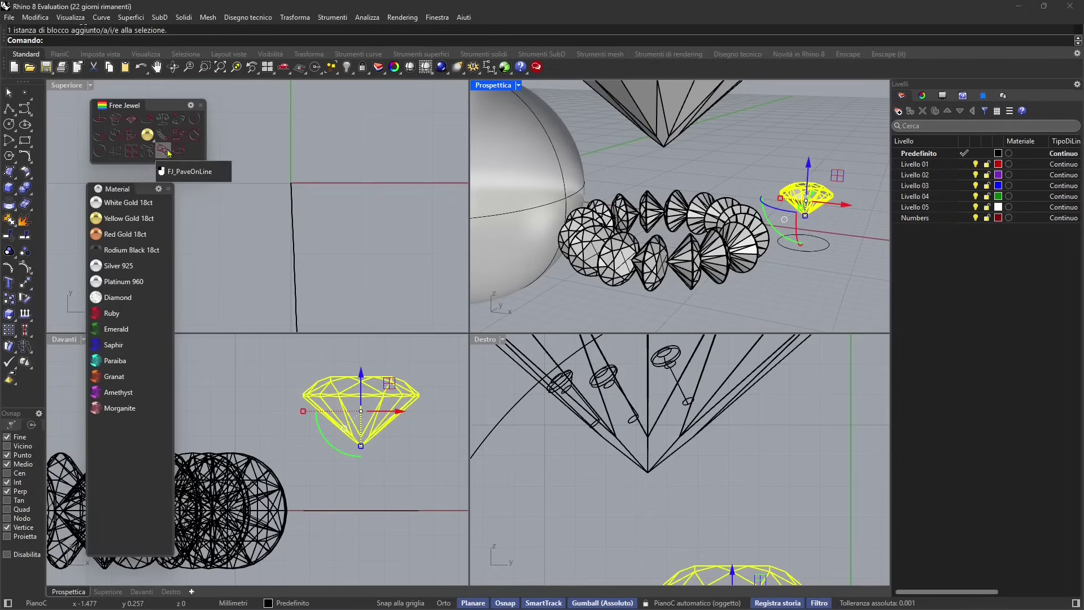
Generate prongs with FJ_Prongs around the small circle beneath the small gemstone, with Count 4, Diameter 1, Height 0.1 and Length 1
{"action": "left_click", "coordinate": [184, 151]}
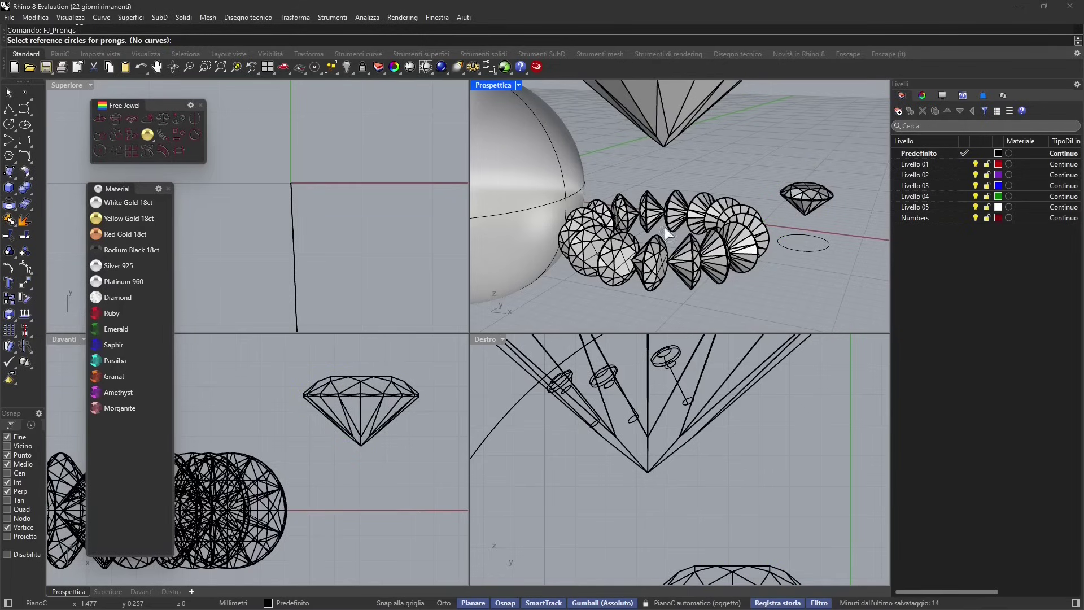
{"action": "scroll", "coordinate": [665, 227], "scroll_direction": "down", "scroll_amount": 3}
{"action": "scroll", "coordinate": [820, 245], "scroll_direction": "up", "scroll_amount": 6}
{"action": "left_click", "coordinate": [727, 242]}
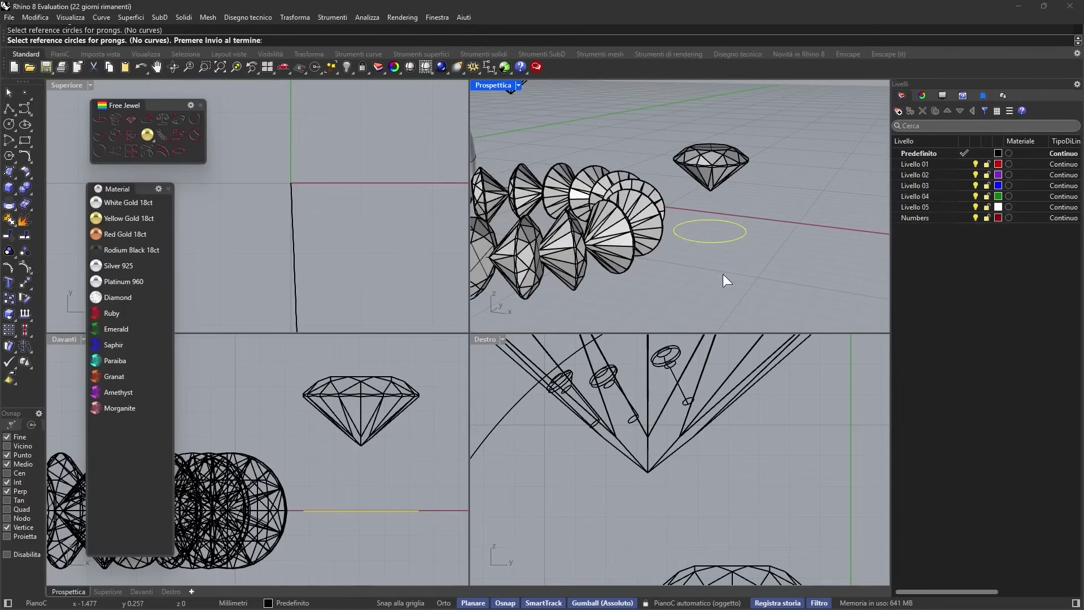
{"action": "key", "text": "Return"}
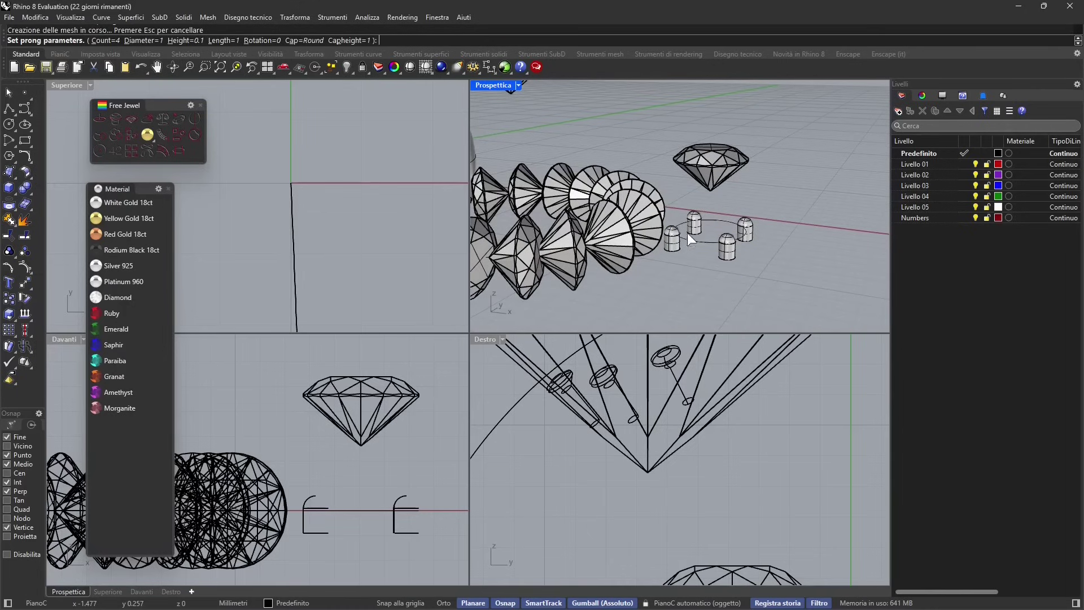
{"action": "scroll", "coordinate": [686, 232], "scroll_direction": "up", "scroll_amount": 2}
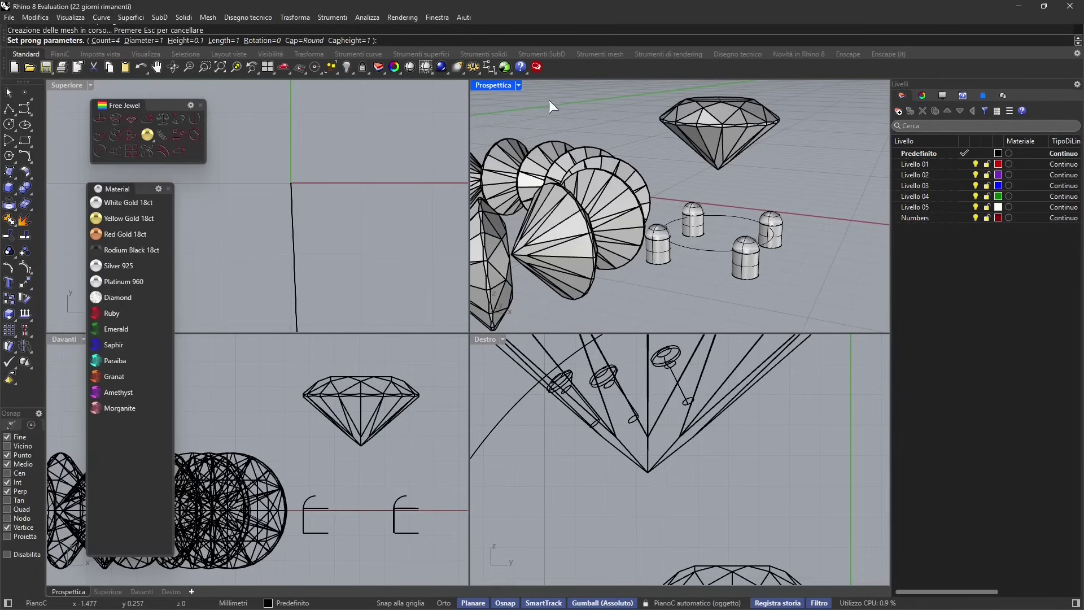
Keep the prong cap height at 1, try the Flat cap, restore the Round cap and accept the prongs
{"action": "left_click", "coordinate": [349, 40]}
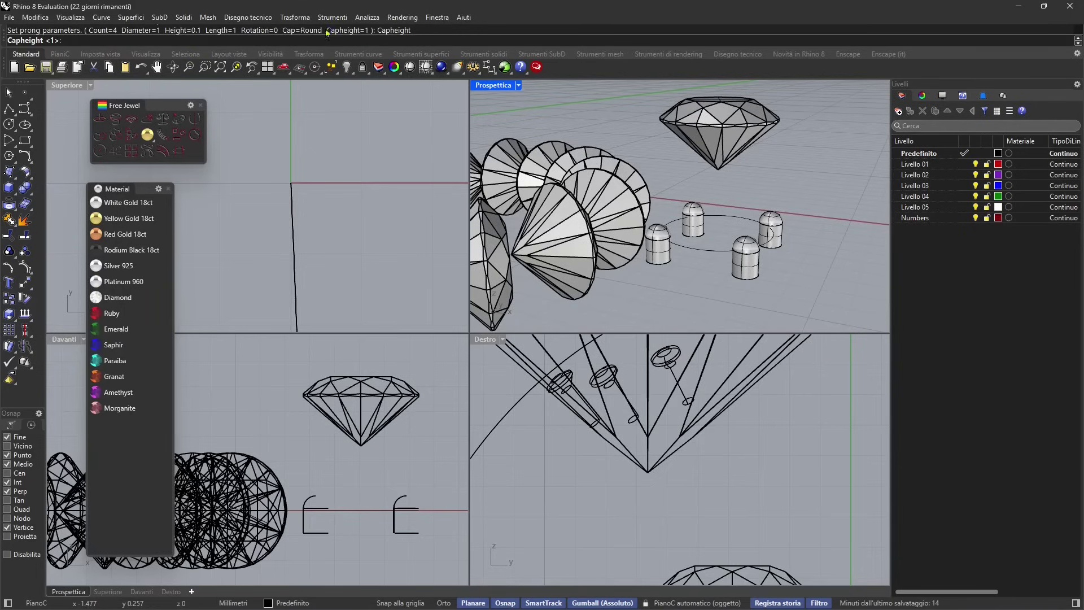
{"action": "key", "text": "Return"}
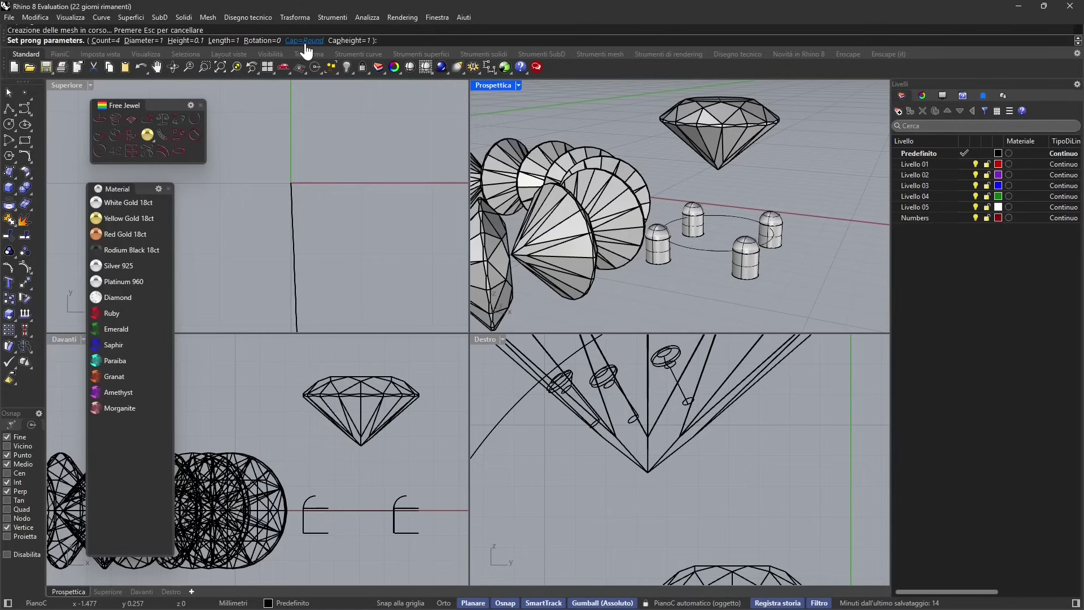
{"action": "left_click", "coordinate": [304, 44]}
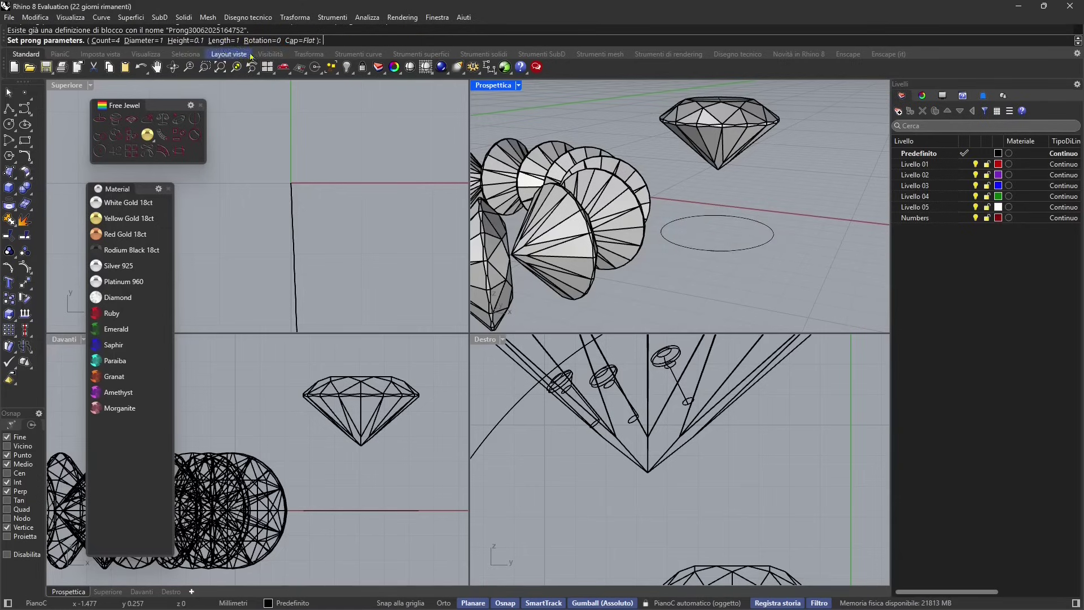
{"action": "left_click", "coordinate": [307, 43]}
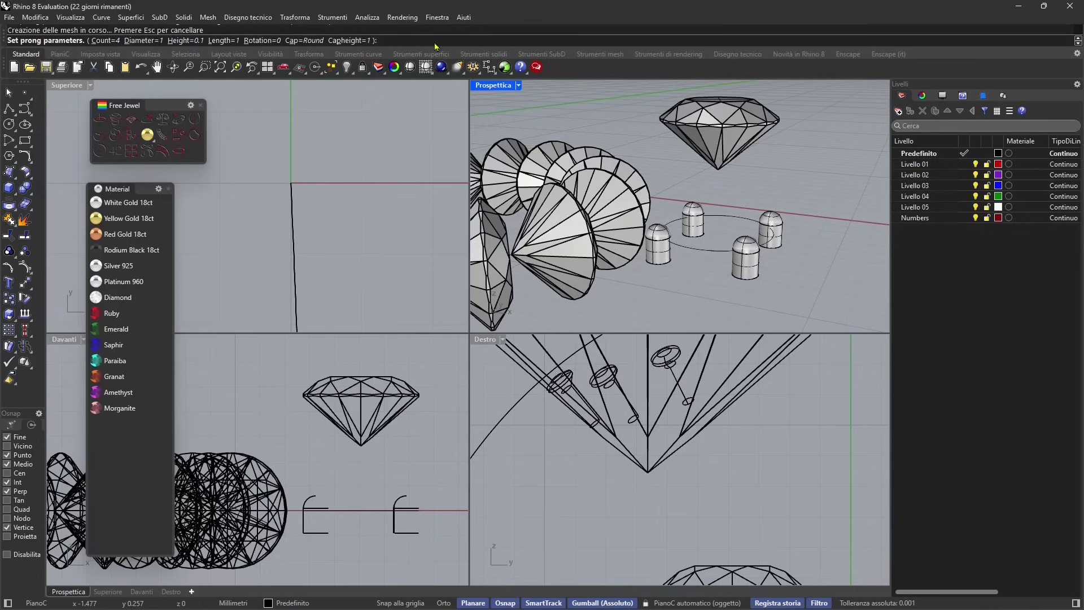
{"action": "key", "text": "Return"}
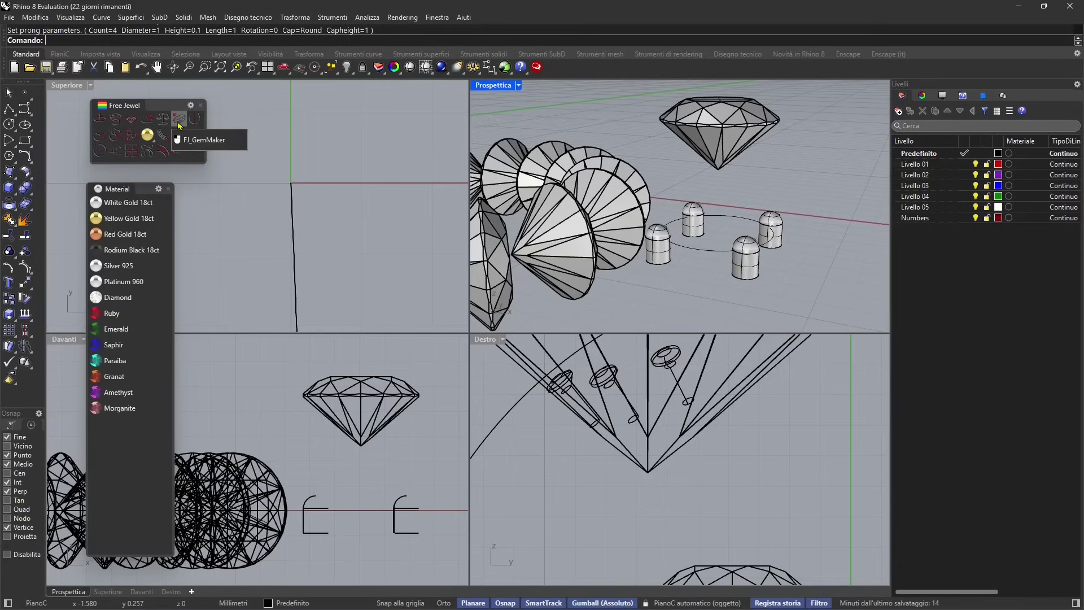
Create an emerald-cut gemstone with FJ_GemMaker at Length 2 and Width 1.4
{"action": "left_click", "coordinate": [178, 124]}
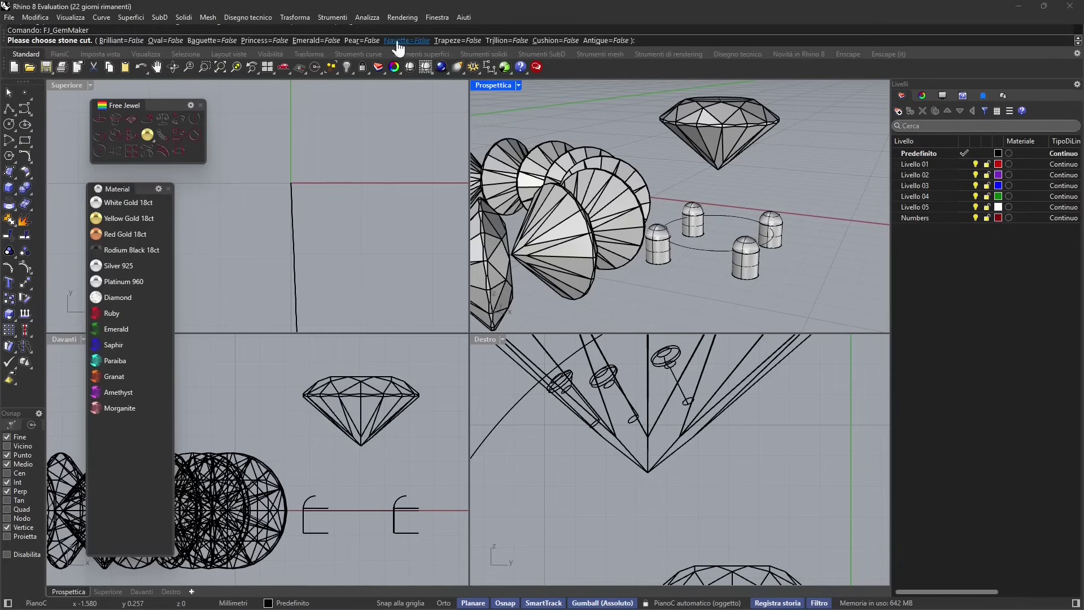
{"action": "left_click", "coordinate": [304, 40]}
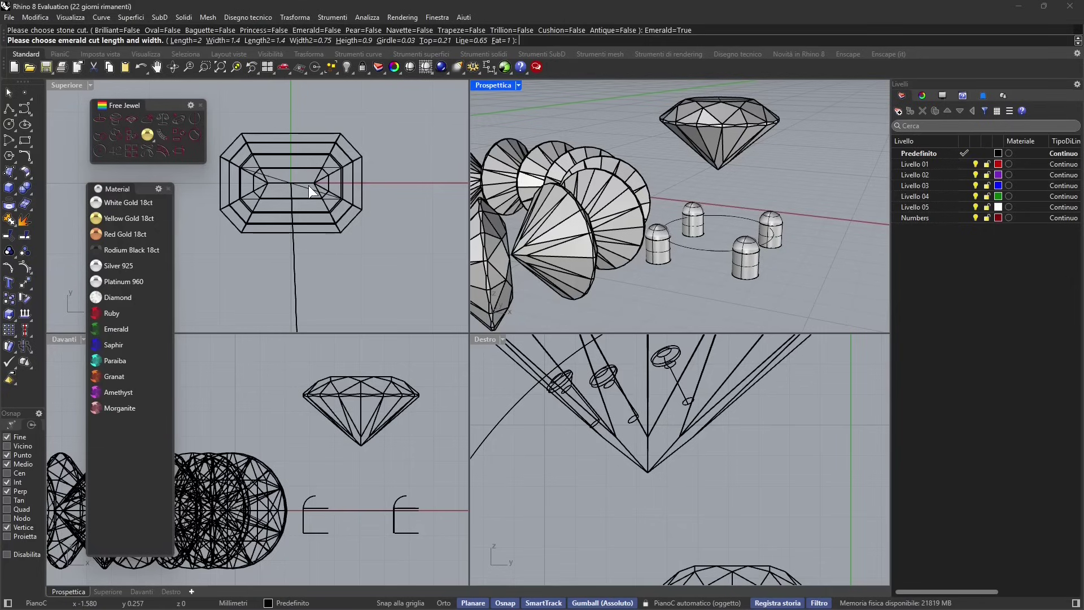
{"action": "key", "text": "Return"}
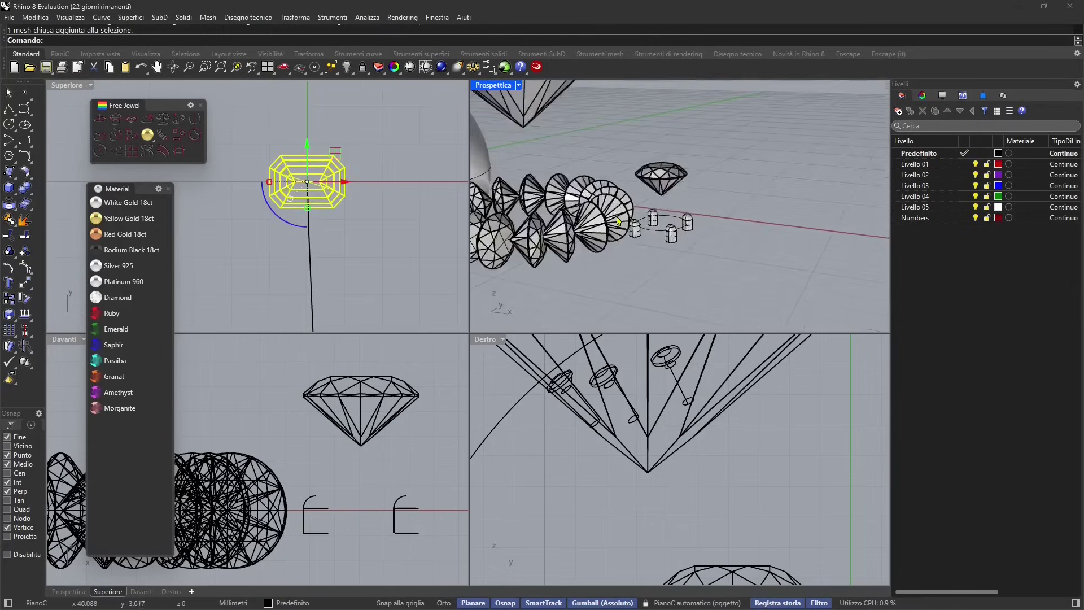
Examine the emerald-cut gem's location and size relative to the sphere, chain and other gemstones
{"action": "scroll", "coordinate": [618, 220], "scroll_direction": "down", "scroll_amount": 9}
{"action": "right_click_drag", "start_coordinate": [615, 221], "coordinate": [609, 244]}
{"action": "left_click", "coordinate": [522, 242]}
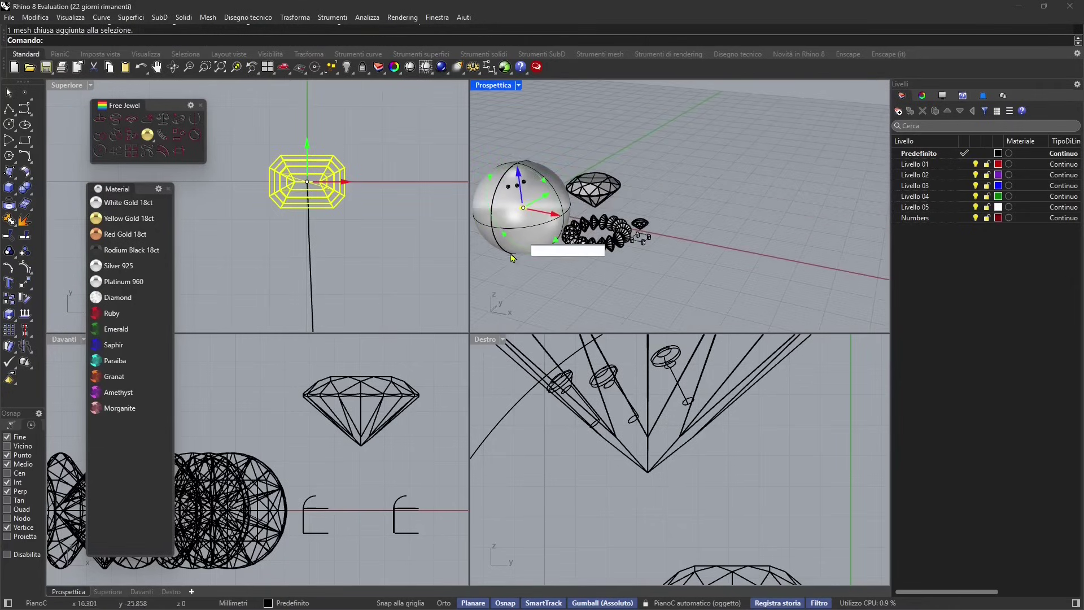
{"action": "left_click", "coordinate": [520, 268]}
{"action": "scroll", "coordinate": [524, 268], "scroll_direction": "up", "scroll_amount": 6}
{"action": "left_click", "coordinate": [559, 226]}
{"action": "scroll", "coordinate": [599, 267], "scroll_direction": "down", "scroll_amount": 6}
{"action": "left_click_drag", "start_coordinate": [592, 211], "coordinate": [493, 195]}
{"action": "left_click", "coordinate": [554, 230]}
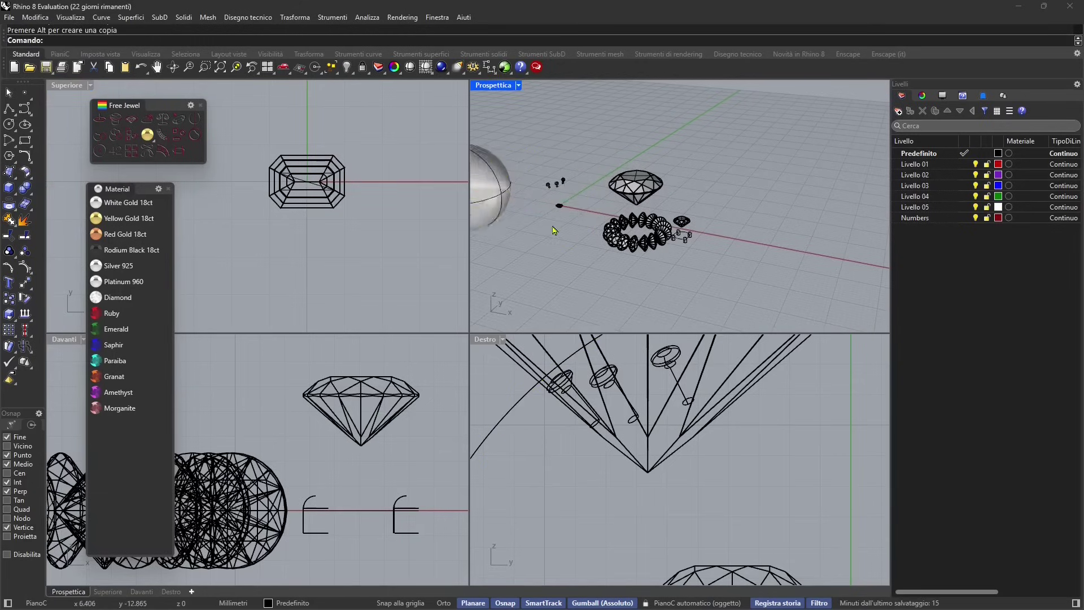
{"action": "scroll", "coordinate": [571, 214], "scroll_direction": "up", "scroll_amount": 5}
Move the emerald-cut gem and its outline curve along the X axis, away from the origin toward the chain
{"action": "left_click", "coordinate": [588, 215]}
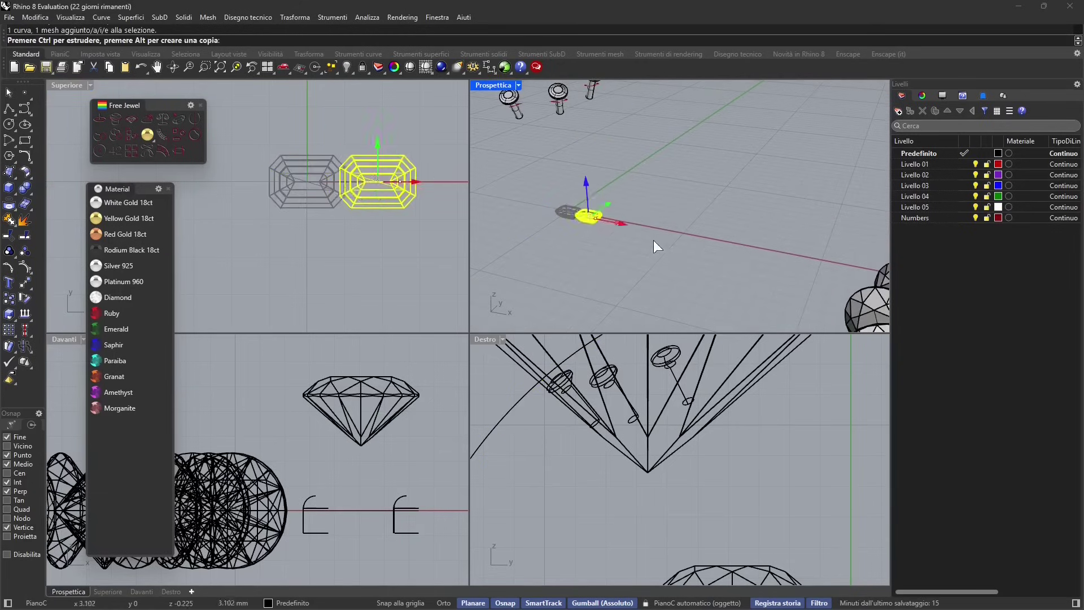
{"action": "left_click_drag", "start_coordinate": [654, 241], "coordinate": [665, 246]}
{"action": "scroll", "coordinate": [667, 247], "scroll_direction": "down", "scroll_amount": 6}
{"action": "scroll", "coordinate": [680, 259], "scroll_direction": "up", "scroll_amount": 7}
{"action": "scroll", "coordinate": [580, 210], "scroll_direction": "down", "scroll_amount": 7}
{"action": "scroll", "coordinate": [608, 215], "scroll_direction": "up", "scroll_amount": 4}
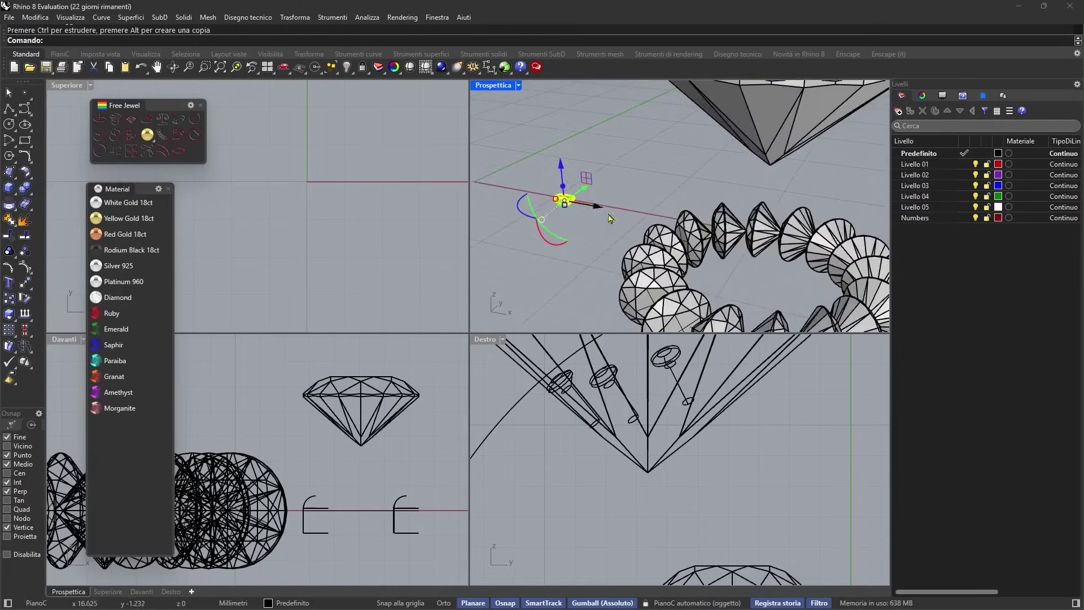
{"action": "scroll", "coordinate": [528, 212], "scroll_direction": "down", "scroll_amount": 3}
{"action": "scroll", "coordinate": [543, 212], "scroll_direction": "up", "scroll_amount": 3}
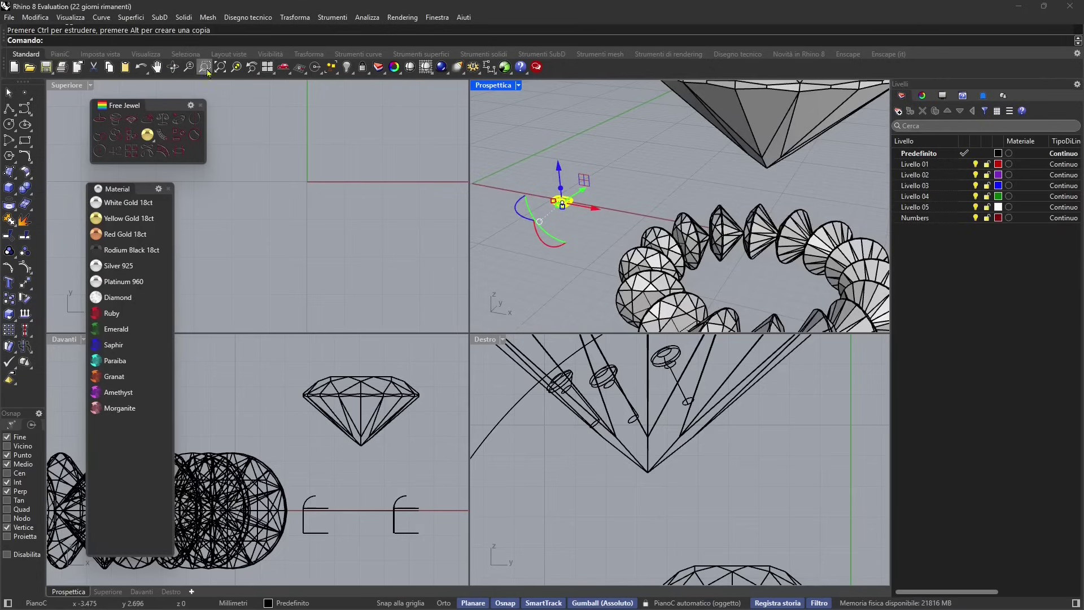
{"action": "key", "text": "Escape"}
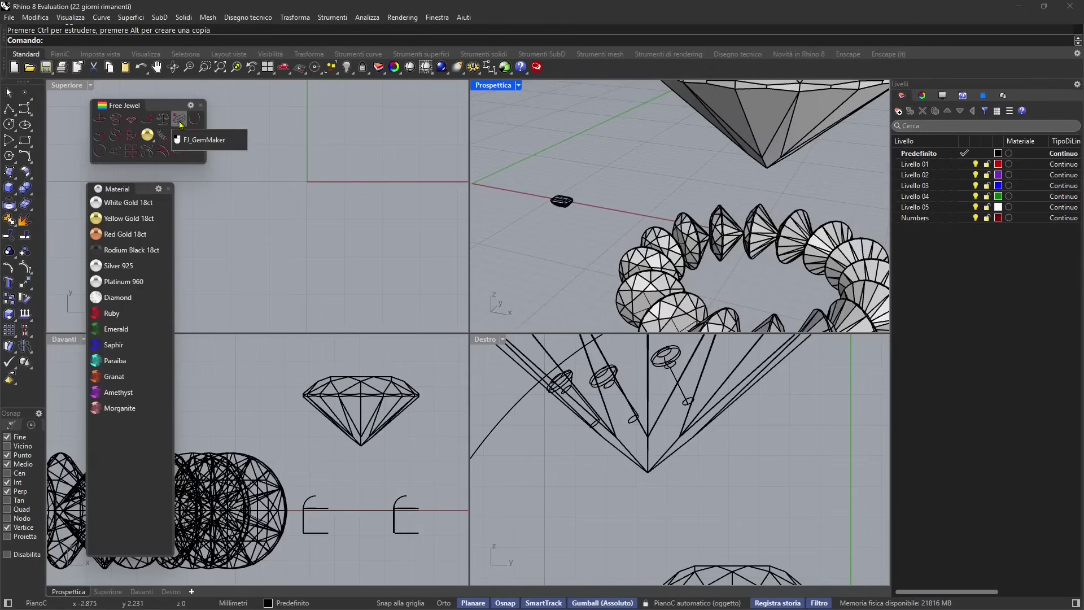
Create an oval-cut gemstone with FJ_GemMaker at Length 1.5 and Width 1
{"action": "left_click", "coordinate": [179, 120]}
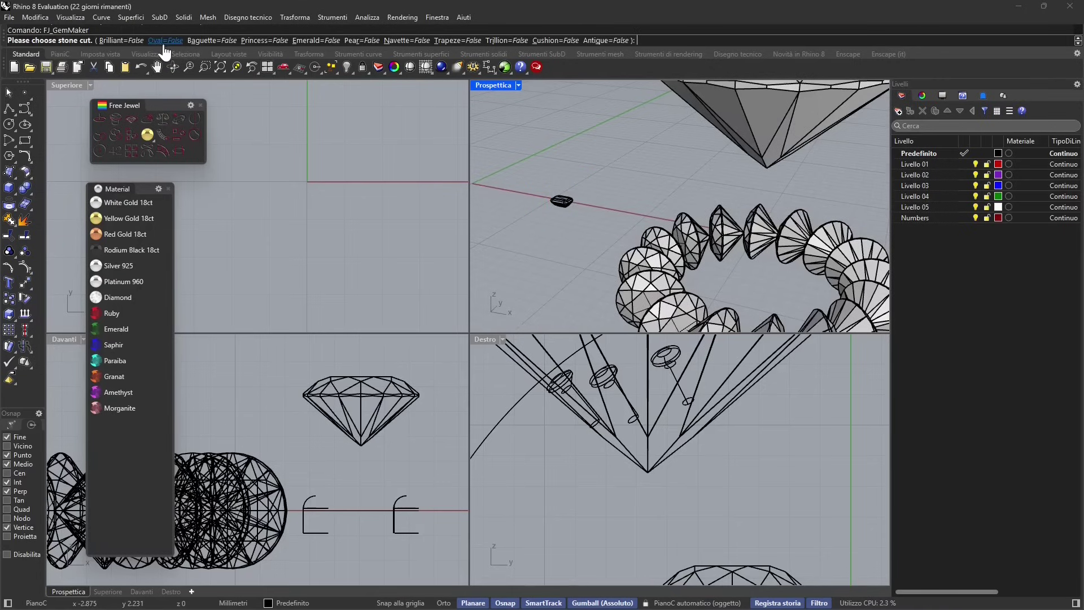
{"action": "left_click", "coordinate": [165, 41]}
{"action": "left_click", "coordinate": [162, 129]}
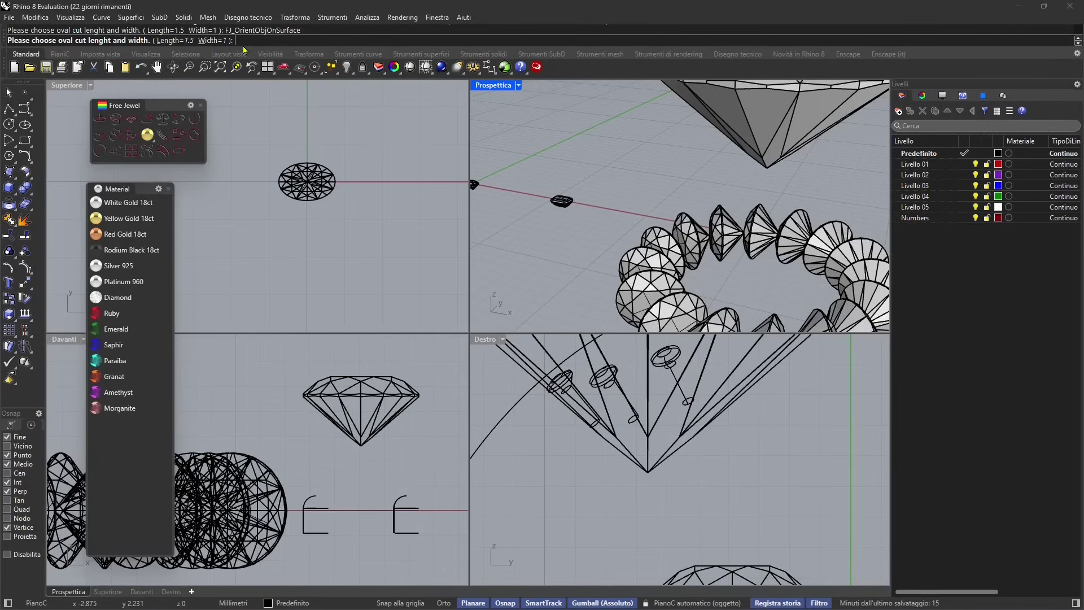
{"action": "key", "text": "Return"}
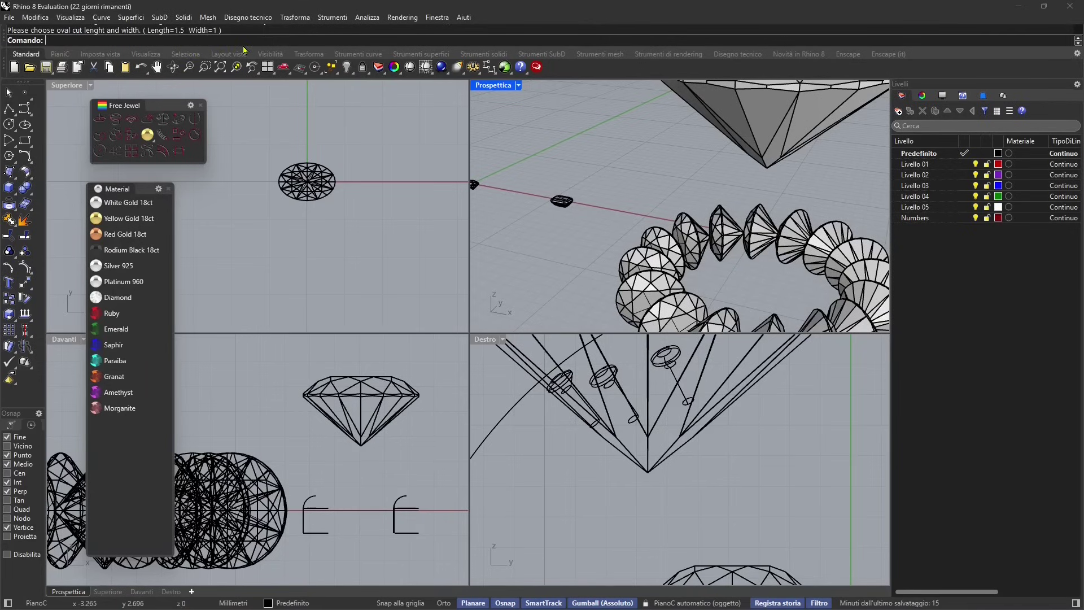
Create a baguette-cut gemstone with FJ_GemMaker at Length 1 and Width 0.62
{"action": "left_click", "coordinate": [181, 125]}
{"action": "left_click", "coordinate": [205, 41]}
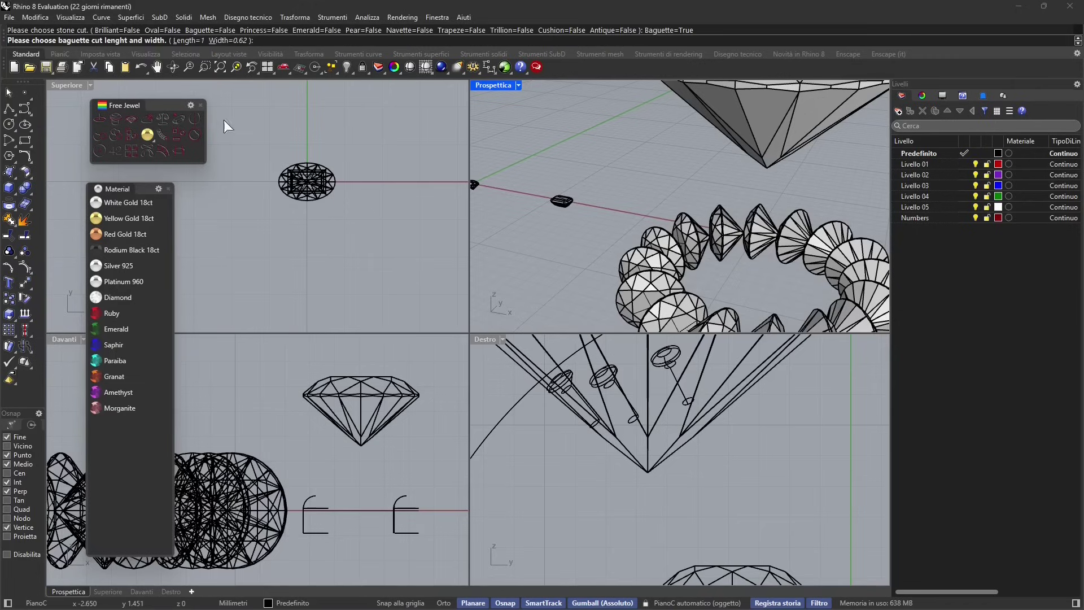
{"action": "key", "text": "Return"}
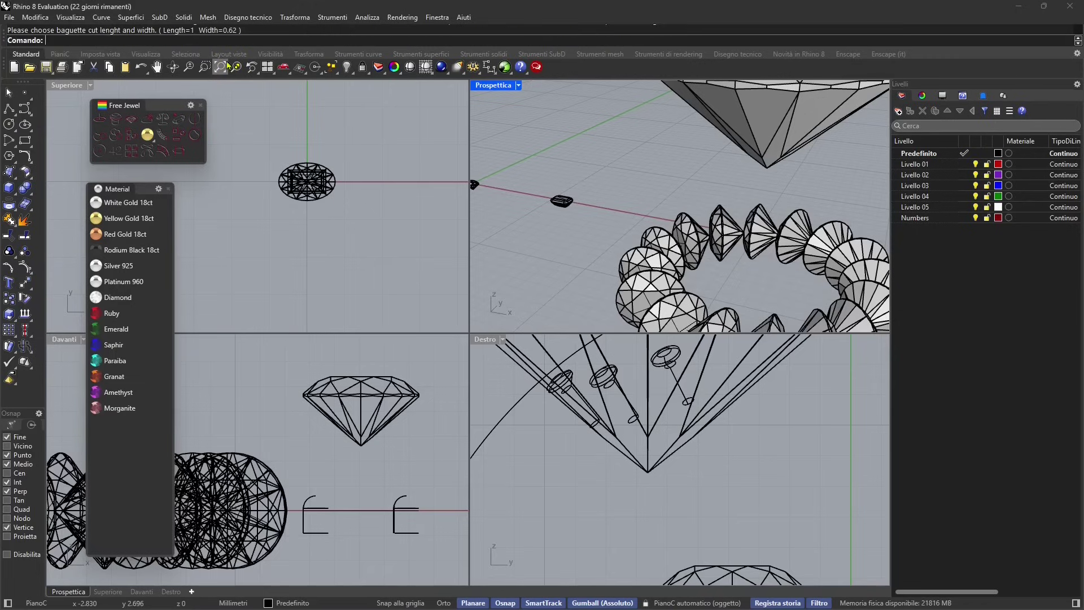
Create a pear-cut gemstone (Length 1.6, Width 1) and a princess-cut gemstone (Length 1) with FJ_GemMaker
{"action": "left_click", "coordinate": [178, 125]}
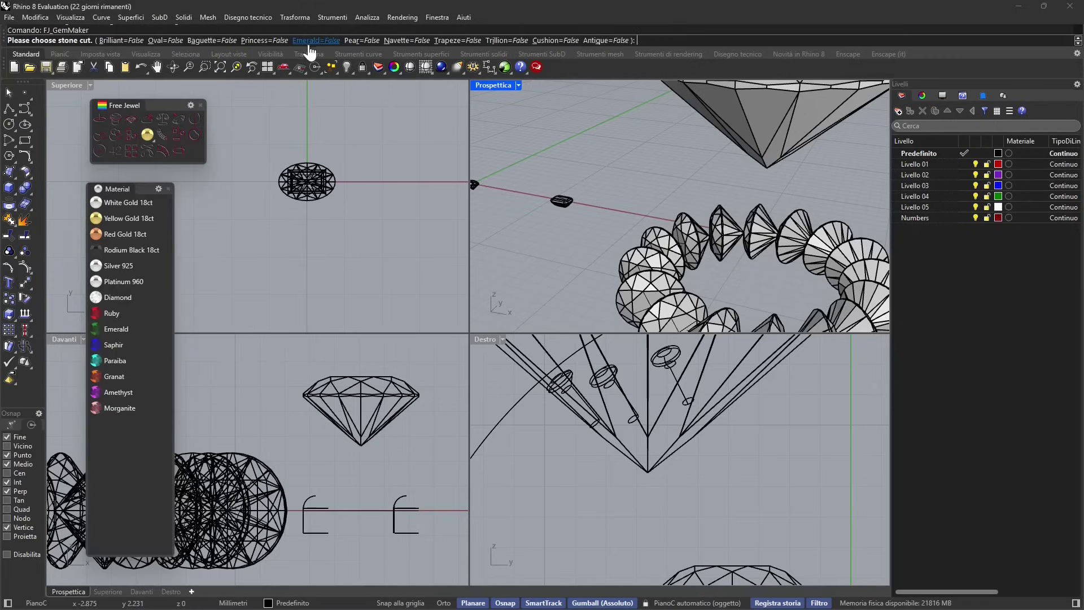
{"action": "left_click", "coordinate": [356, 41]}
{"action": "key", "text": "Return"}
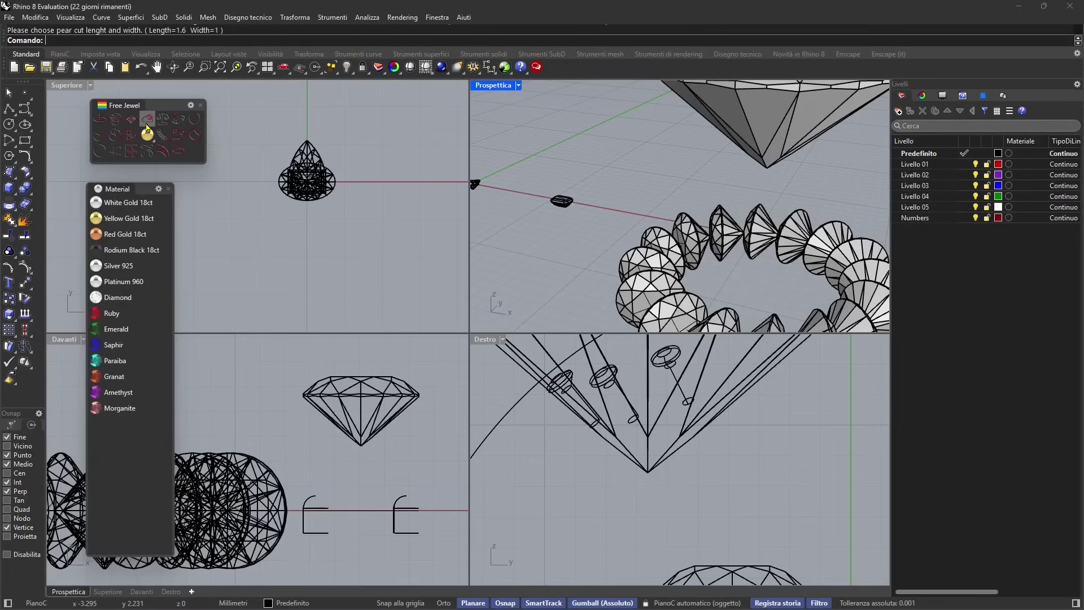
{"action": "left_click", "coordinate": [178, 121]}
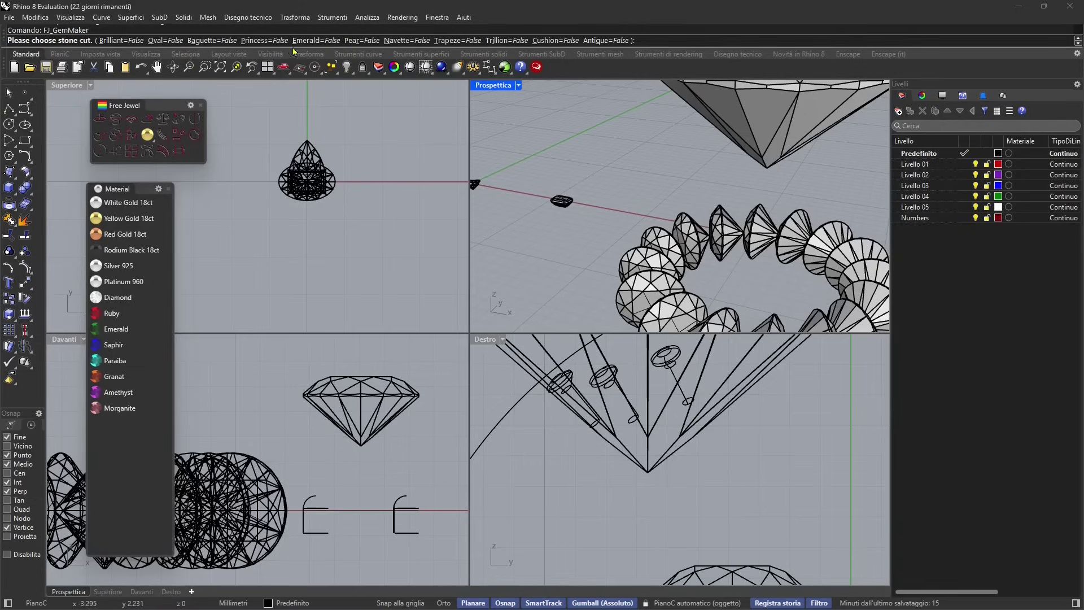
{"action": "left_click", "coordinate": [277, 41]}
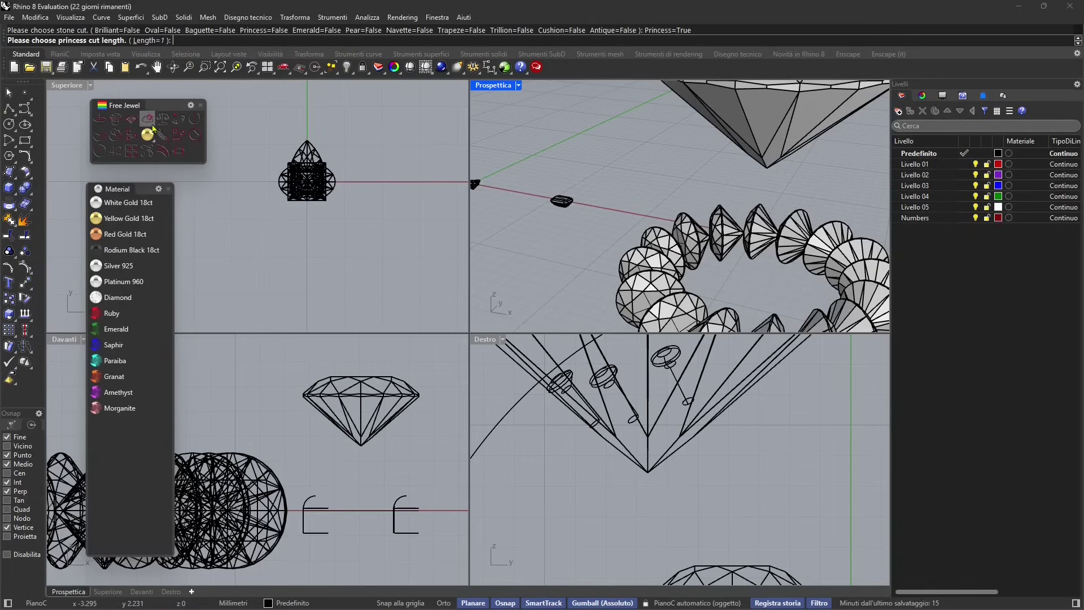
{"action": "left_click", "coordinate": [178, 120]}
{"action": "key", "text": "Escape"}
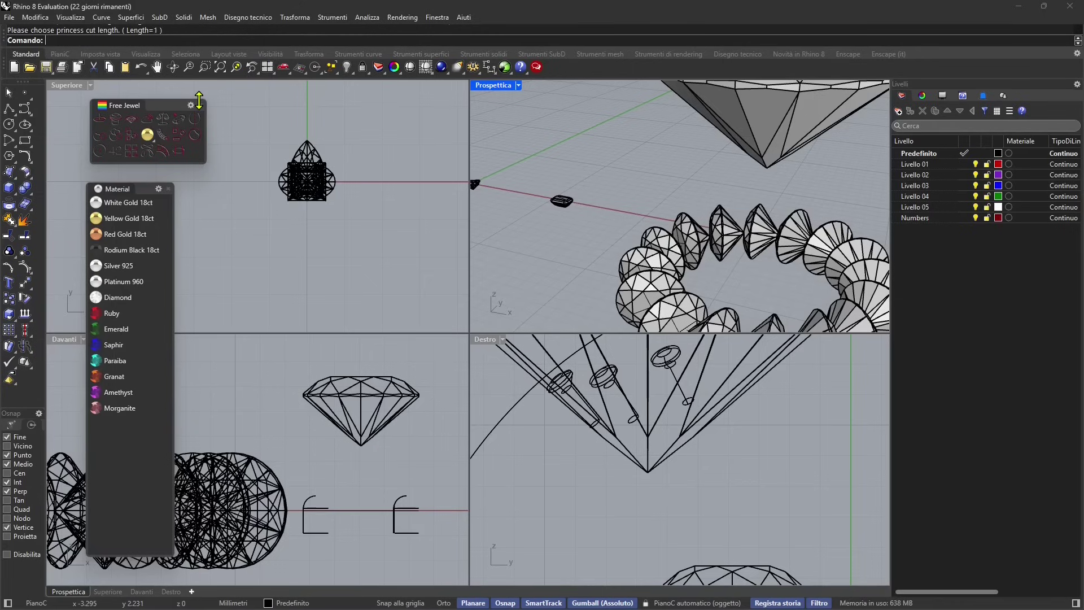
Create a second pear-cut gemstone (Length 1.6, Width 1) and a trapeze-cut one (Length 1, Width1 0.62, Width2 0.4) with FJ_GemMaker
{"action": "left_click", "coordinate": [178, 119]}
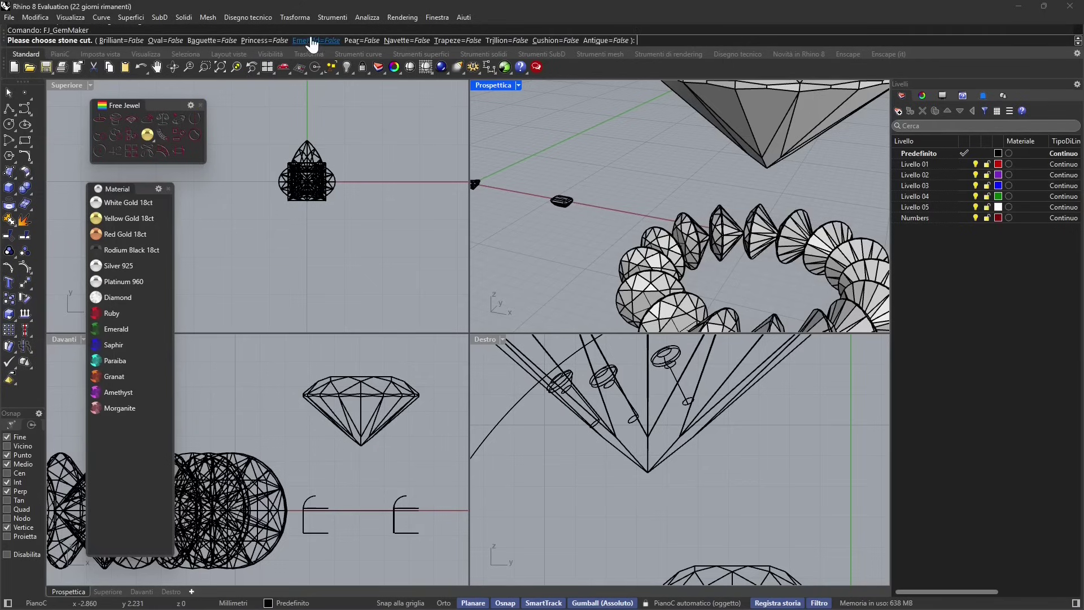
{"action": "left_click", "coordinate": [362, 41]}
{"action": "key", "text": "Escape"}
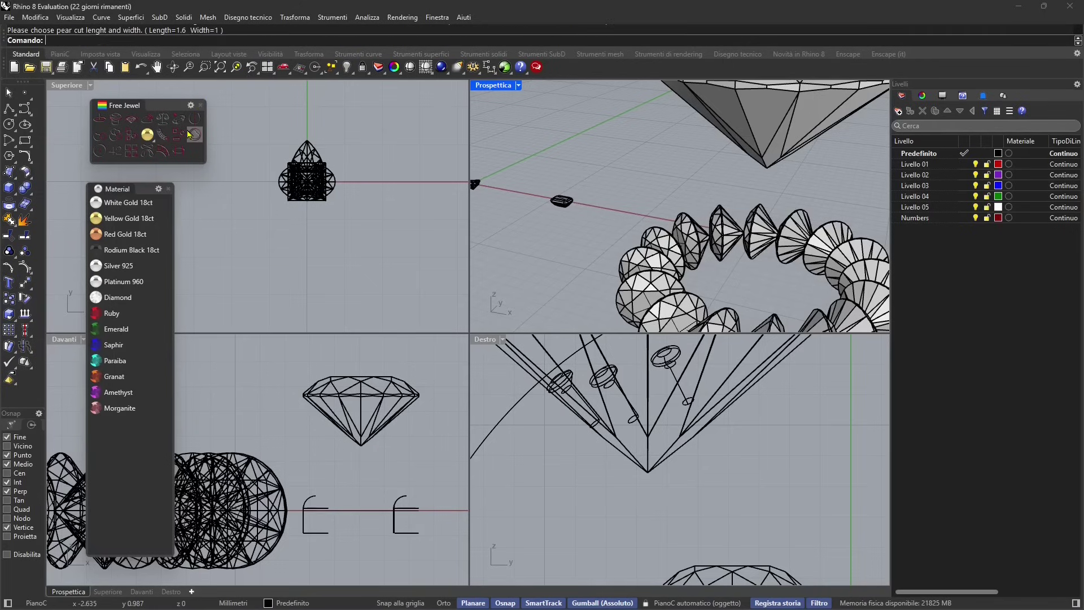
{"action": "left_click", "coordinate": [192, 132]}
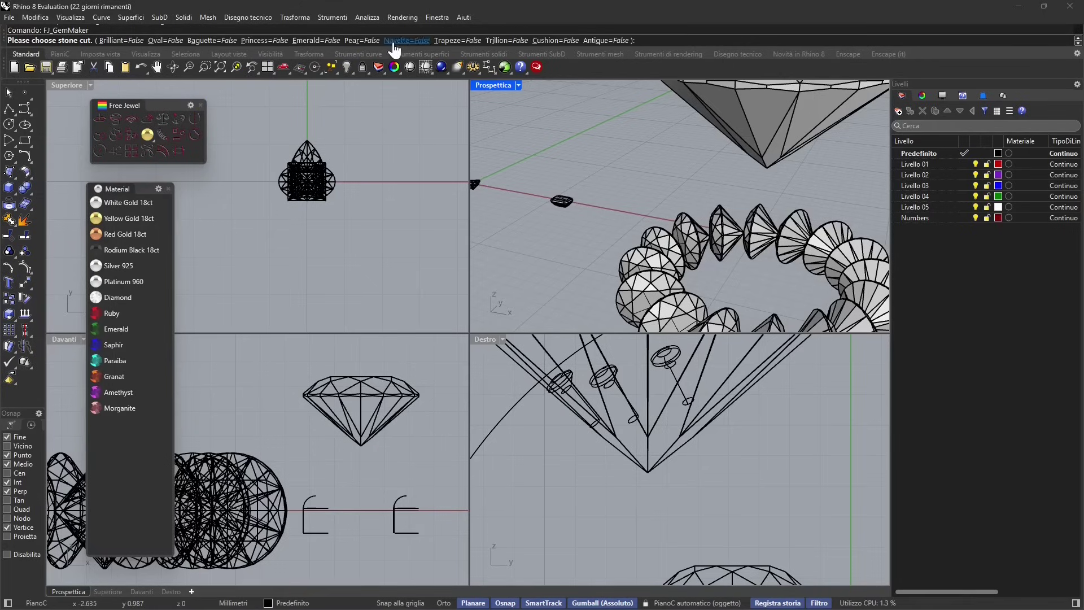
{"action": "left_click", "coordinate": [452, 41]}
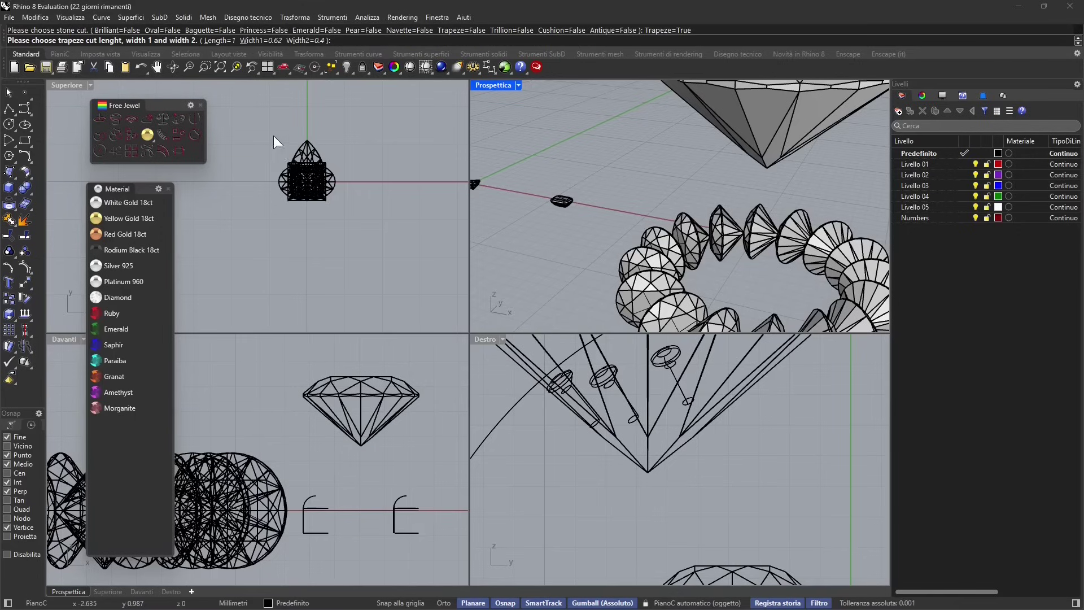
{"action": "key", "text": "Return"}
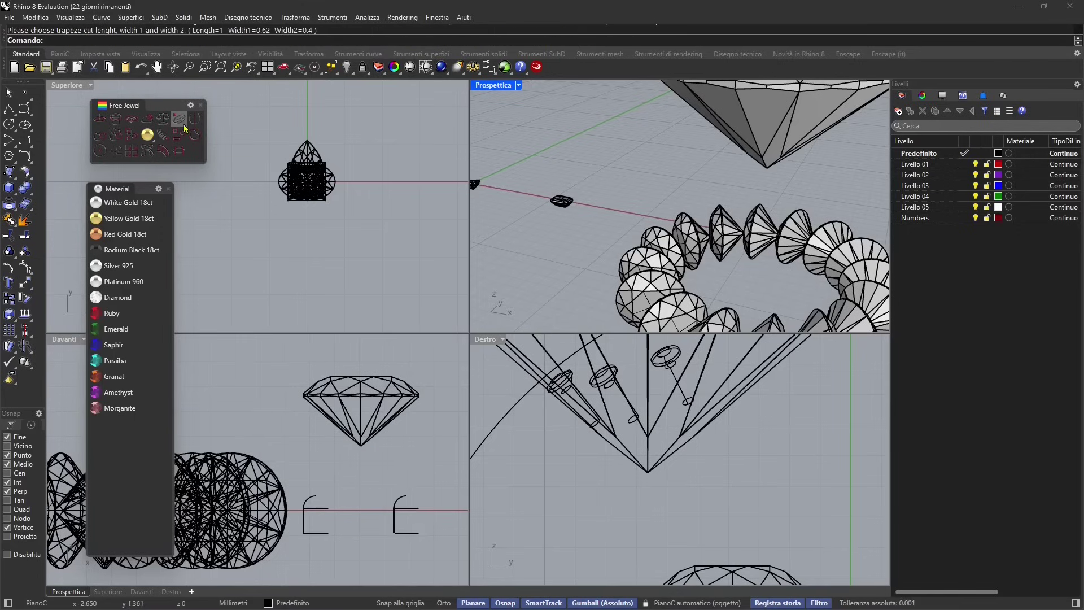
Create a cushion-cut gemstone with FJ_GemMaker at Length 1.5 and Width 1
{"action": "left_click", "coordinate": [185, 128]}
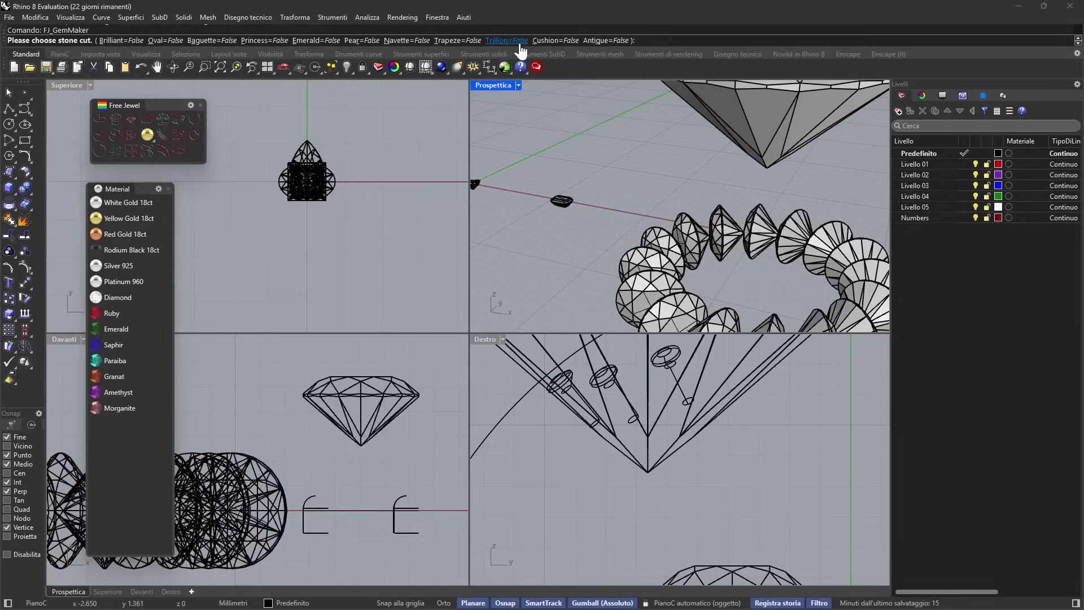
{"action": "left_click", "coordinate": [556, 41]}
{"action": "key", "text": "Return"}
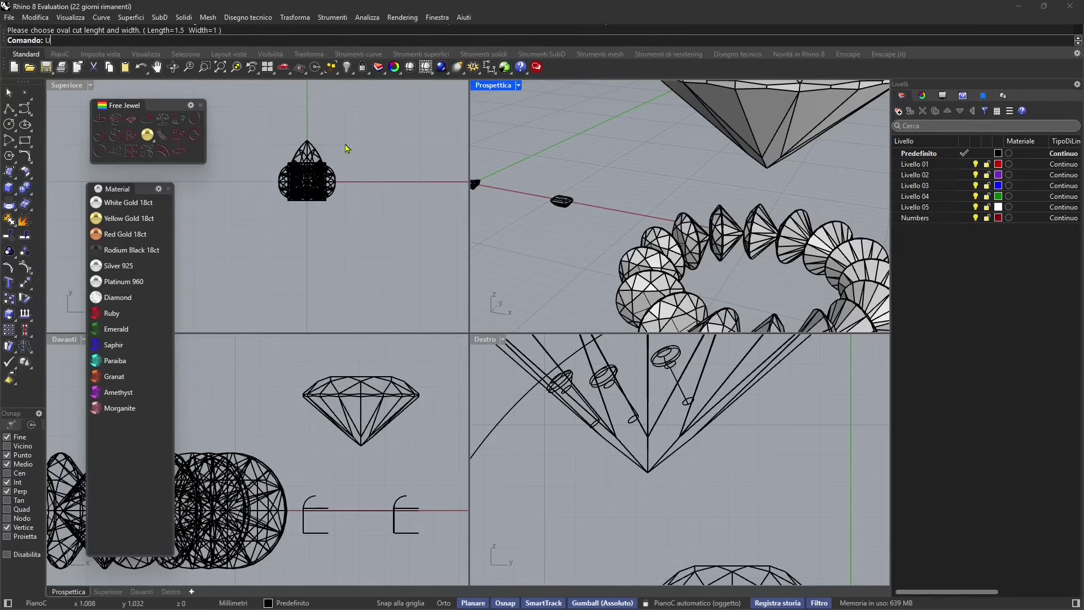
Move the two overlapping pear-cut gemstones off the origin so they sit side by side along the X axis
{"action": "type", "text": "U"}
{"action": "left_click", "coordinate": [523, 204]}
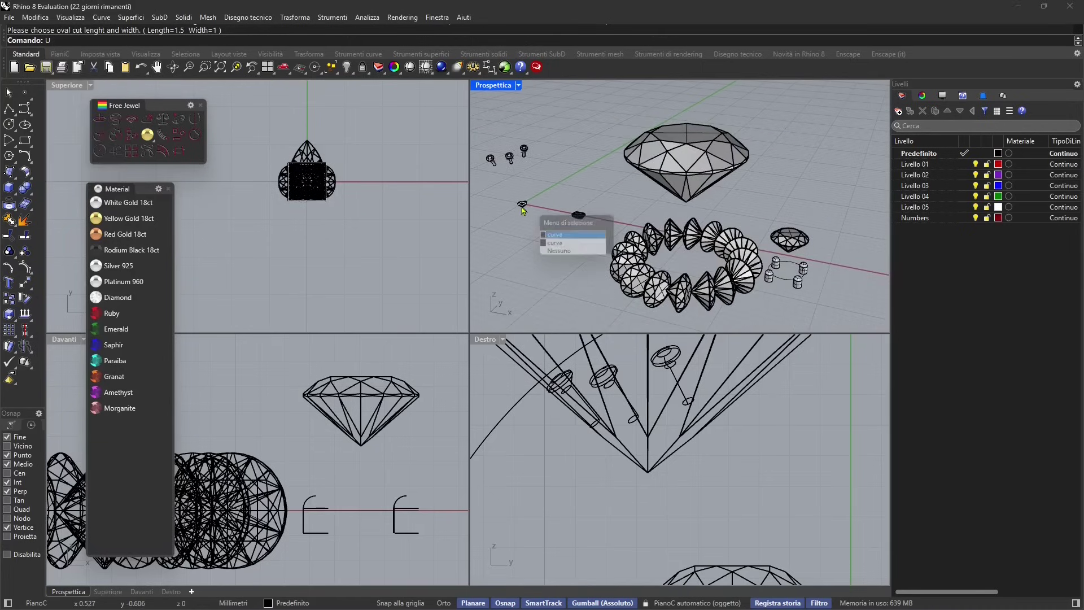
{"action": "left_click", "coordinate": [305, 158]}
{"action": "left_click", "coordinate": [304, 158]}
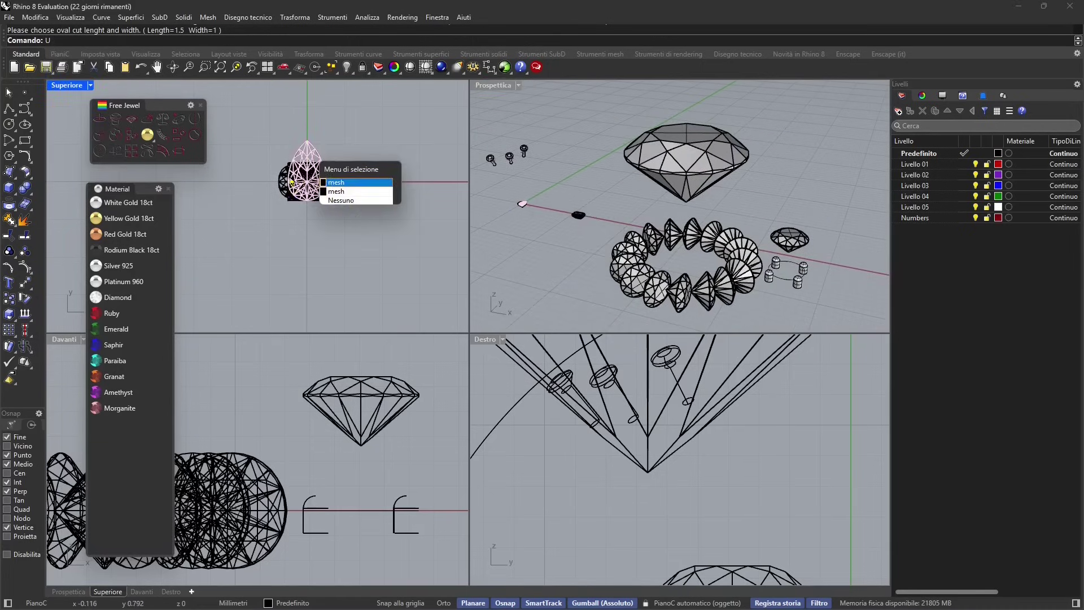
{"action": "left_click", "coordinate": [344, 195]}
{"action": "left_click_drag", "start_coordinate": [307, 185], "coordinate": [374, 186], "text": "alt"}
Move the princess-cut gem directly below the origin in the top view, and line up the oval and cushion gems beside it
{"action": "left_click", "coordinate": [280, 202]}
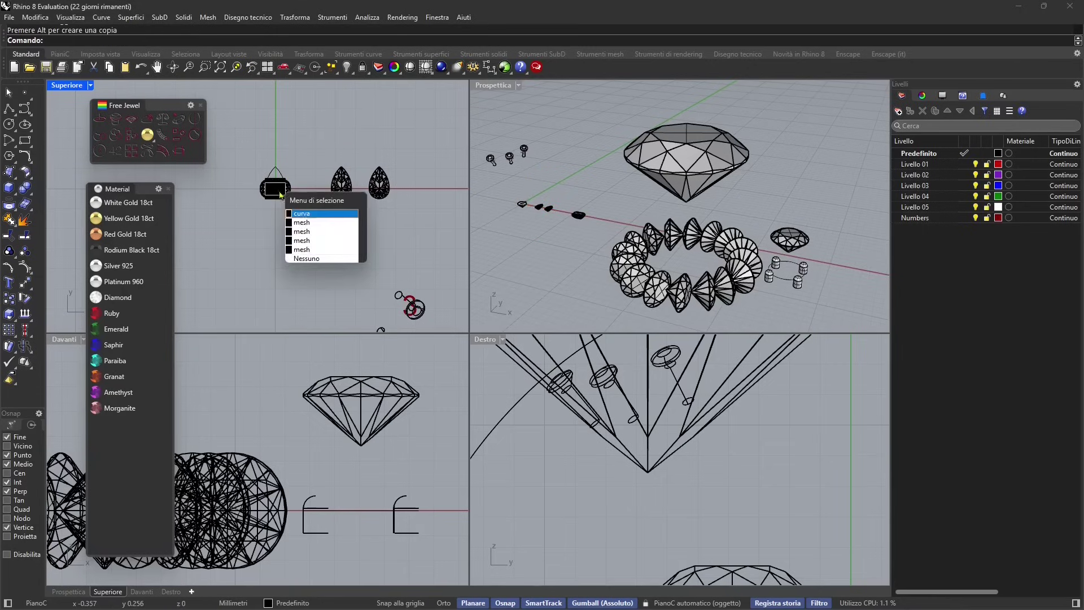
{"action": "left_click", "coordinate": [305, 215]}
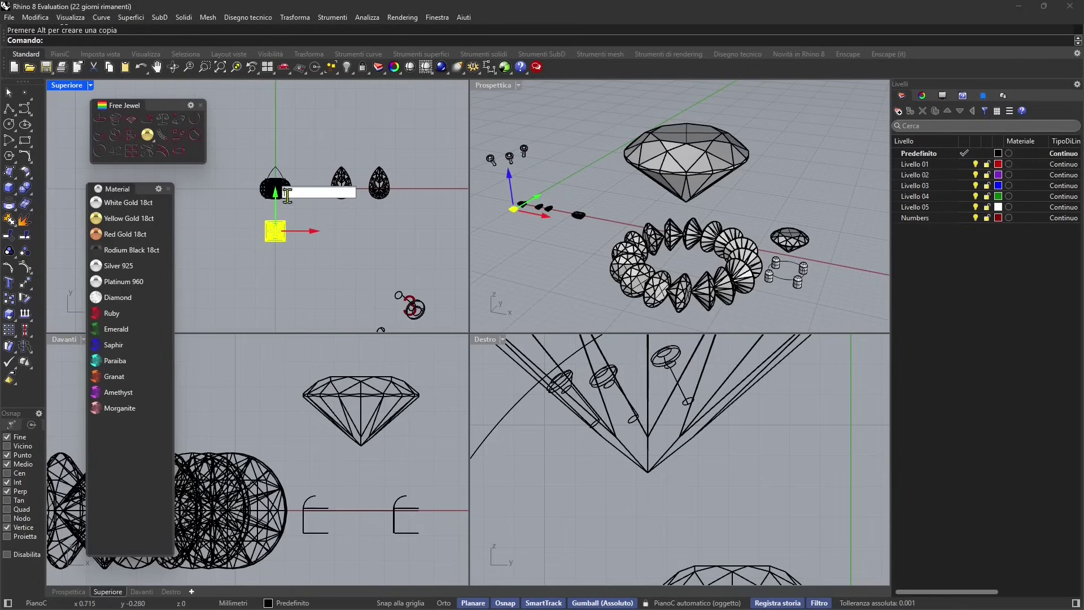
{"action": "left_click", "coordinate": [281, 194]}
{"action": "left_click", "coordinate": [304, 226]}
{"action": "scroll", "coordinate": [293, 189], "scroll_direction": "up", "scroll_amount": 3}
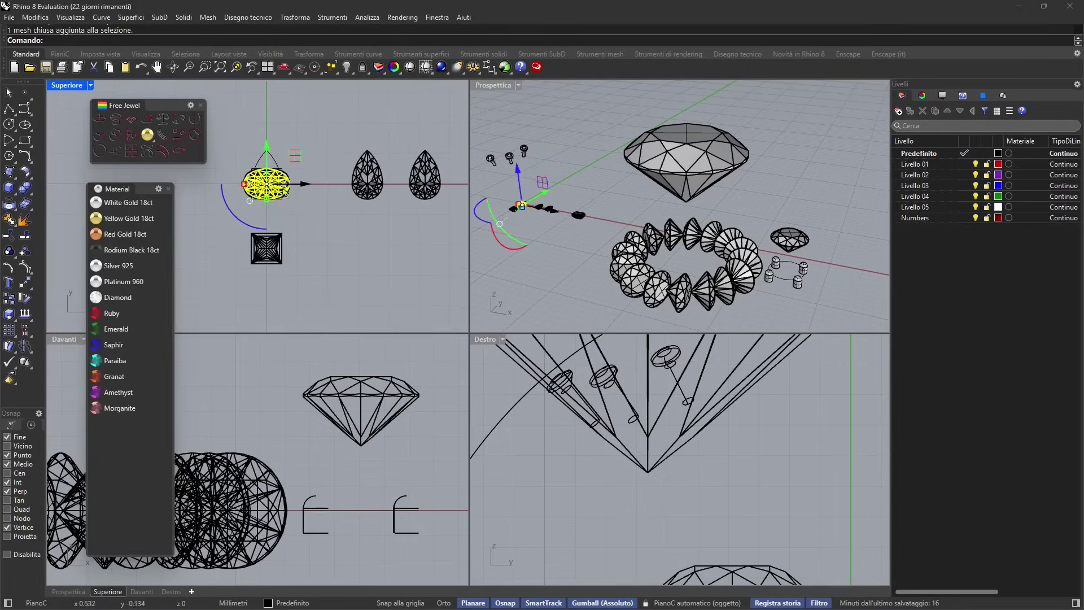
{"action": "left_click_drag", "start_coordinate": [287, 180], "coordinate": [440, 245]}
Move the oval outline curve above the X axis, and the baguette and trapeze gems between the pears and the lower row
{"action": "left_click", "coordinate": [289, 181]}
{"action": "left_click_drag", "start_coordinate": [295, 156], "coordinate": [361, 110]}
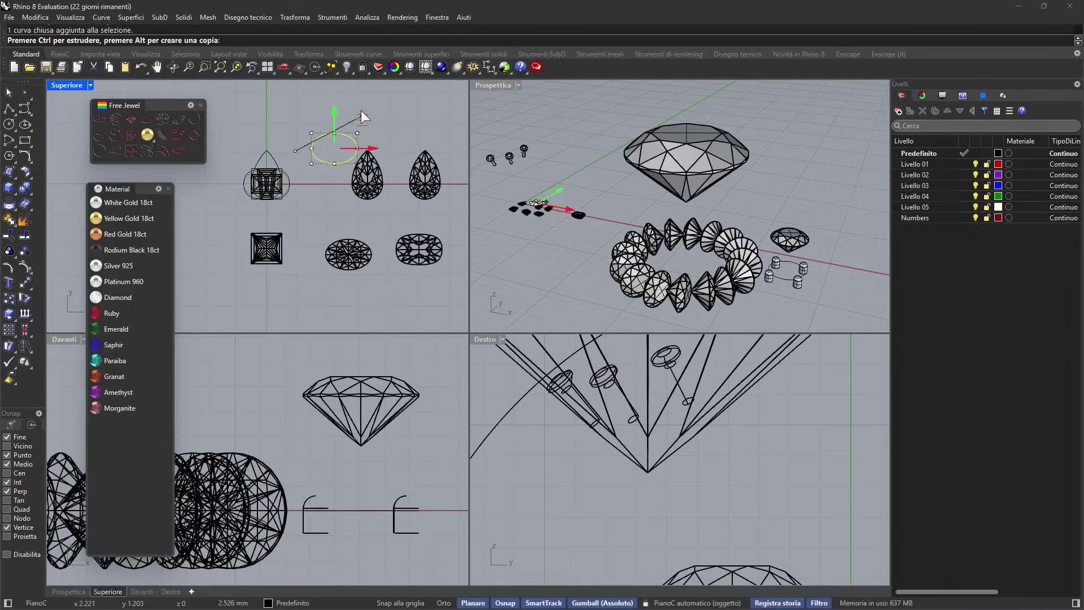
{"action": "left_click", "coordinate": [290, 175]}
{"action": "left_click_drag", "start_coordinate": [291, 174], "coordinate": [401, 208]}
{"action": "left_click", "coordinate": [273, 186]}
{"action": "left_click_drag", "start_coordinate": [273, 186], "coordinate": [329, 209]}
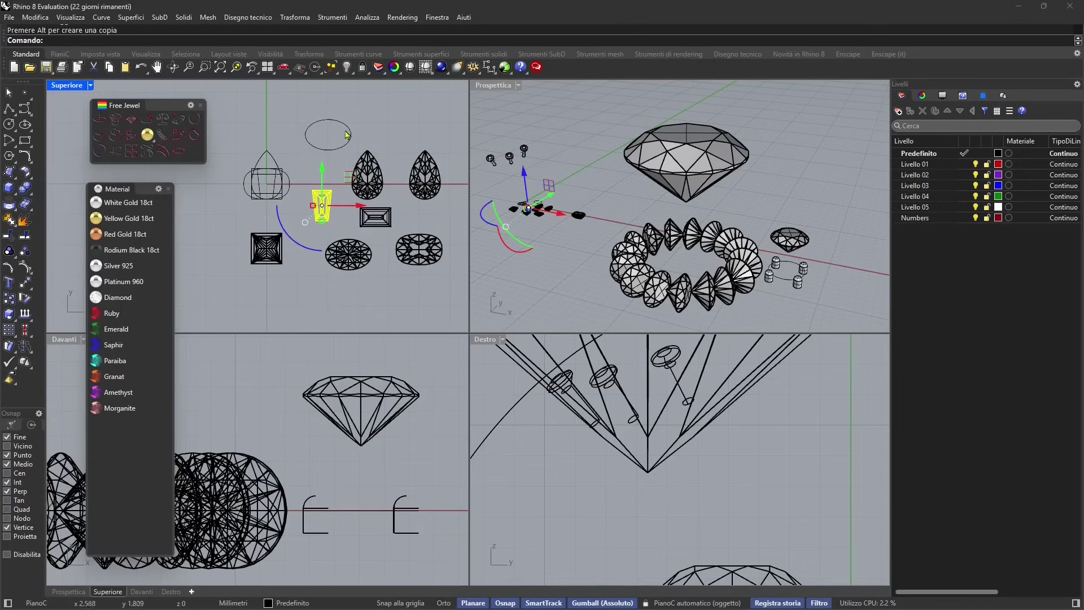
Delete all the leftover gem outline curves around the origin, including the separated oval outline
{"action": "left_click", "coordinate": [282, 176]}
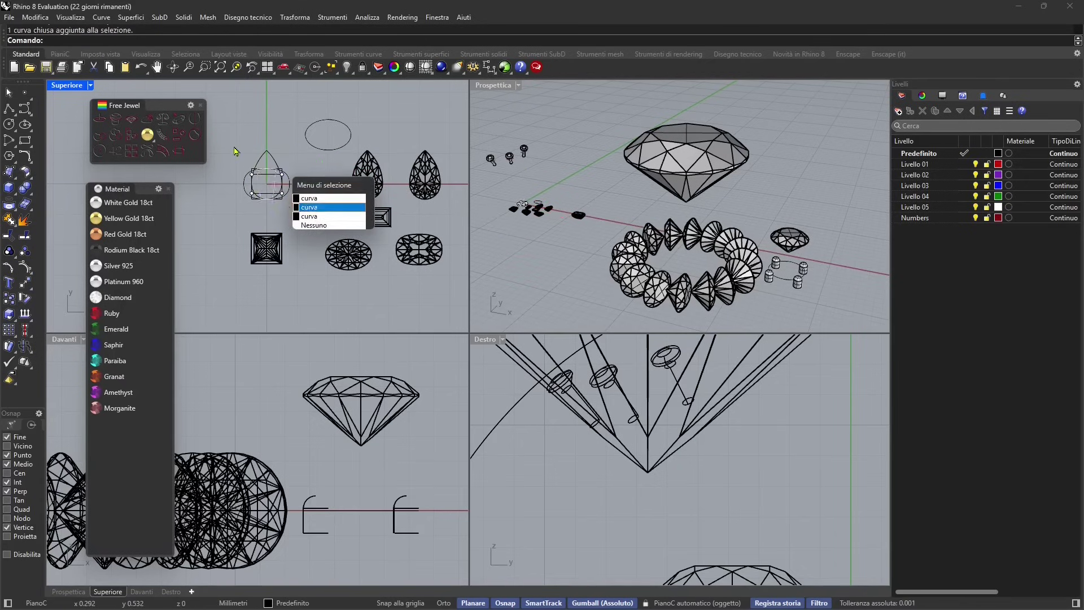
{"action": "left_click", "coordinate": [309, 208]}
{"action": "left_click_drag", "start_coordinate": [319, 108], "coordinate": [225, 195]}
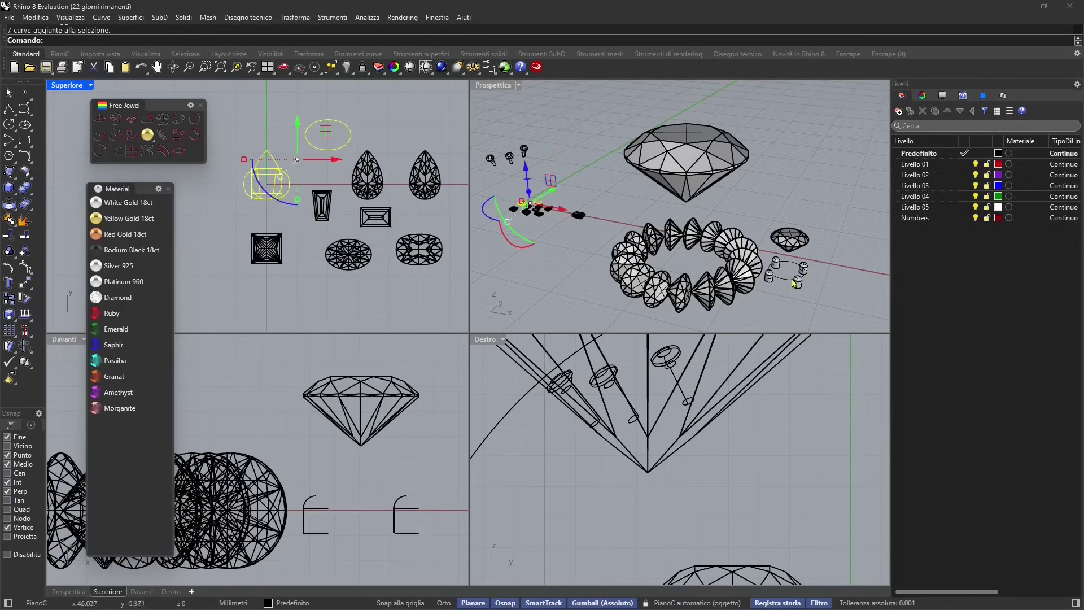
{"action": "scroll", "coordinate": [794, 284], "scroll_direction": "up", "scroll_amount": 4}
{"action": "scroll", "coordinate": [397, 212], "scroll_direction": "down", "scroll_amount": 3}
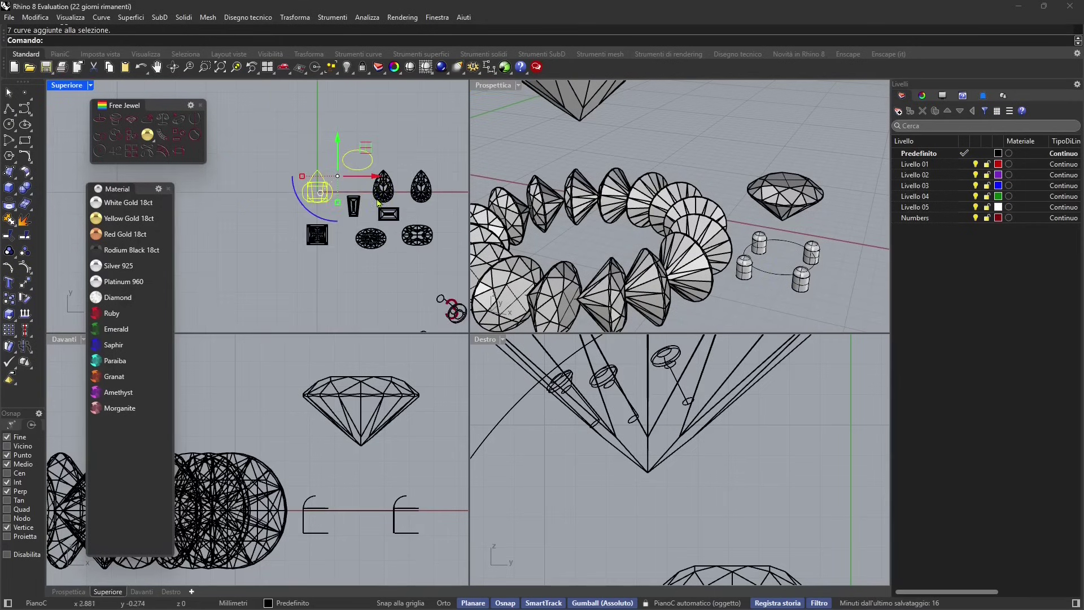
{"action": "scroll", "coordinate": [379, 203], "scroll_direction": "up", "scroll_amount": 2}
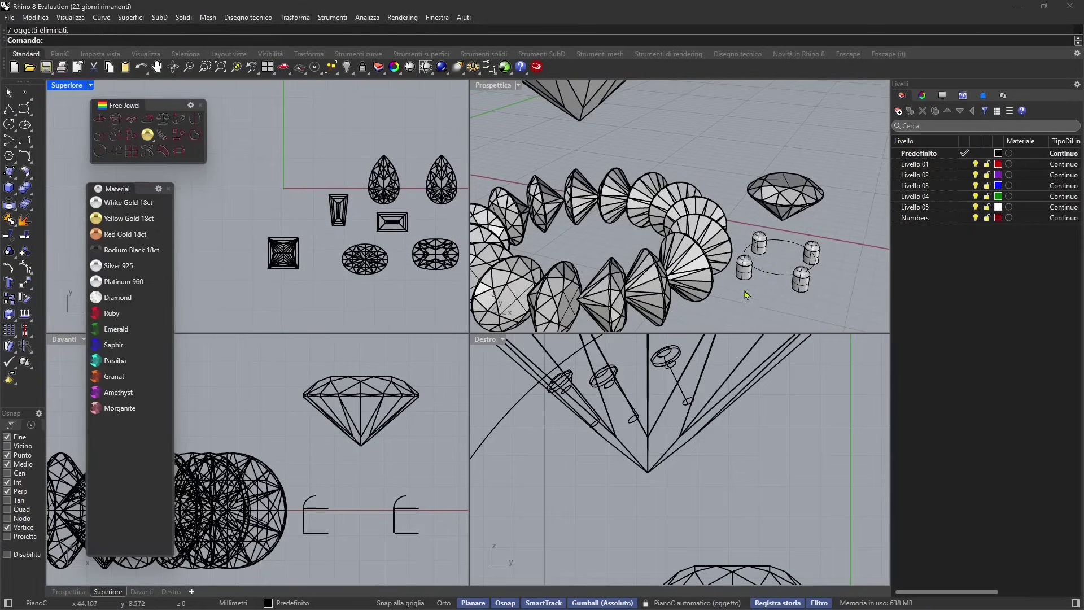
Move the emerald-cut gem back to the origin, beside the other newly created gemstones
{"action": "right_click_drag", "start_coordinate": [810, 242], "coordinate": [600, 207]}
{"action": "scroll", "coordinate": [600, 207], "scroll_direction": "up", "scroll_amount": 10}
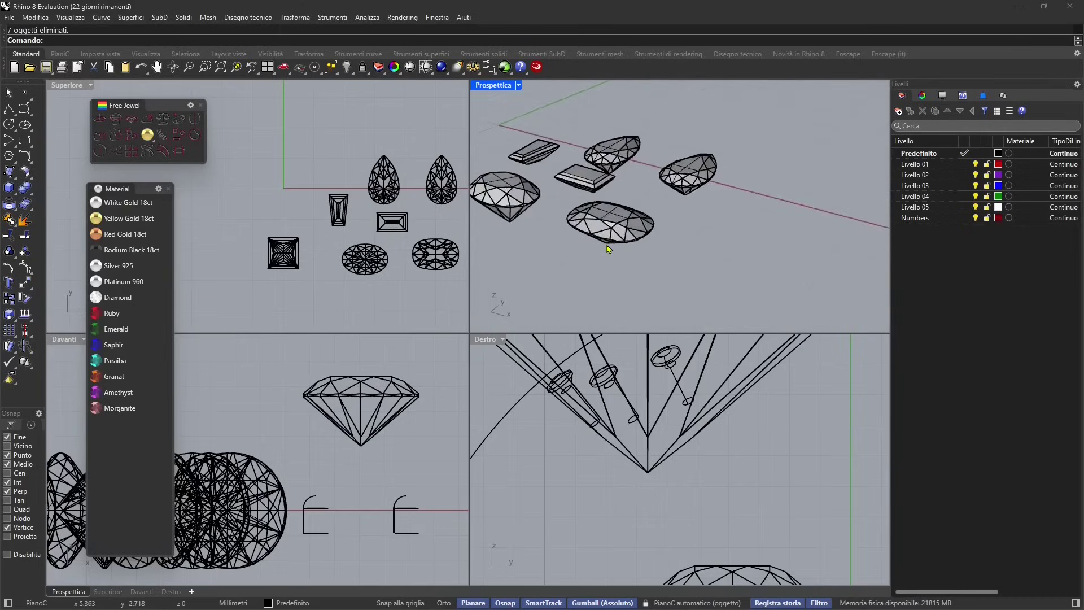
{"action": "left_click", "coordinate": [793, 263]}
{"action": "left_click_drag", "start_coordinate": [826, 279], "coordinate": [559, 210]}
{"action": "key", "text": "Escape"}
{"action": "scroll", "coordinate": [648, 260], "scroll_direction": "up", "scroll_amount": 5}
{"action": "mouse_move", "coordinate": [636, 267]}
{"action": "right_mouse_down"}
{"action": "mouse_move", "coordinate": [665, 259]}
{"action": "mouse_move", "coordinate": [651, 258]}
{"action": "right_mouse_up"}
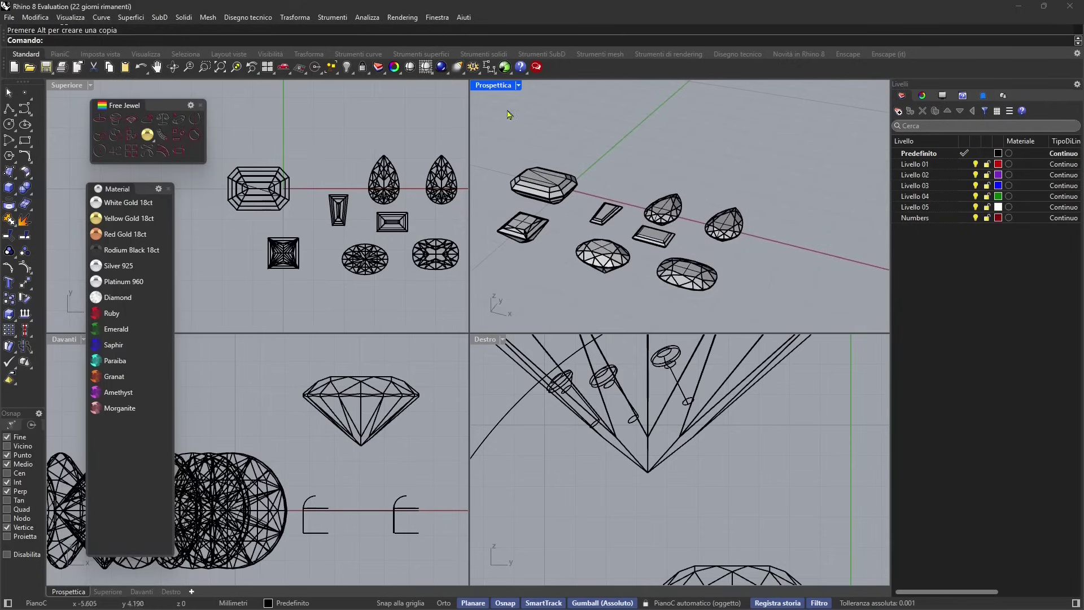
Set the perspective viewport to Rendered display and apply the Emerald material to the emerald-cut gem
{"action": "left_click", "coordinate": [517, 86]}
{"action": "left_click", "coordinate": [516, 154]}
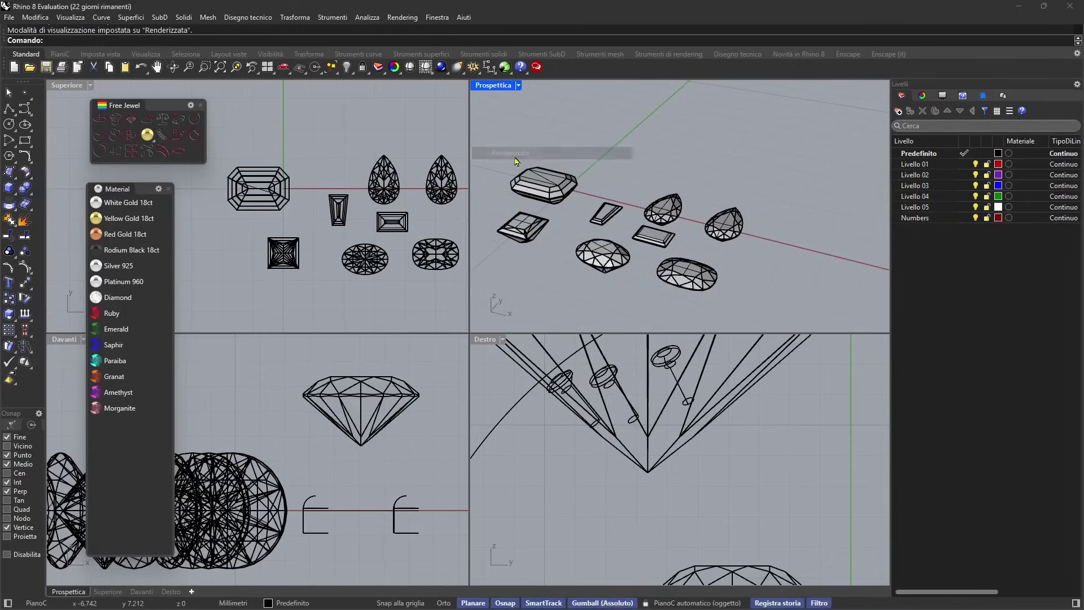
{"action": "left_click", "coordinate": [577, 206]}
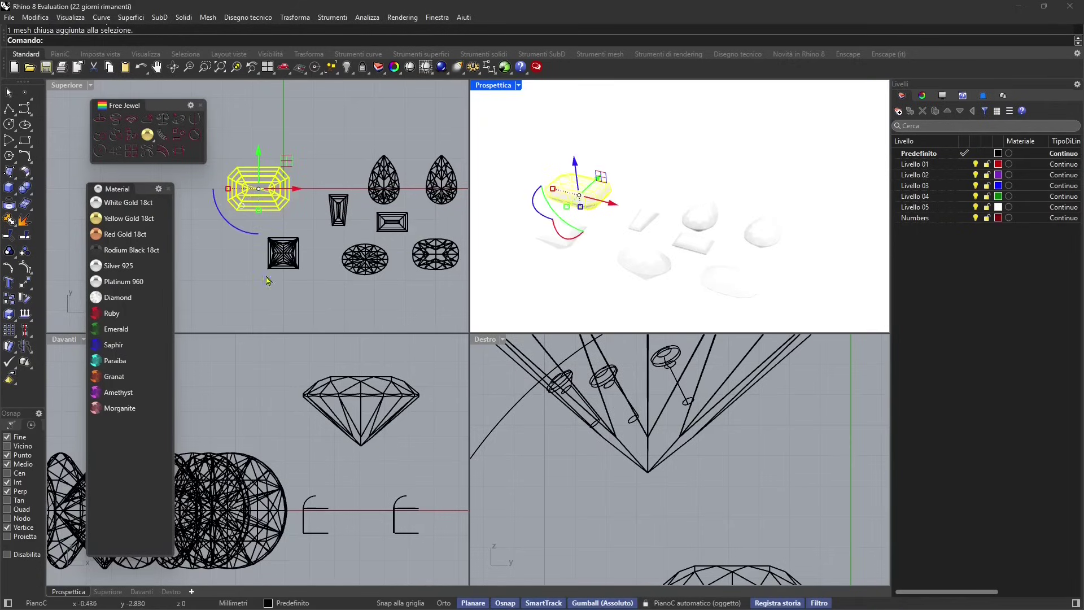
{"action": "left_click", "coordinate": [118, 330]}
Apply the Ruby material to the princess-cut gem and the Diamond material to the oval-cut gem
{"action": "left_click", "coordinate": [555, 244]}
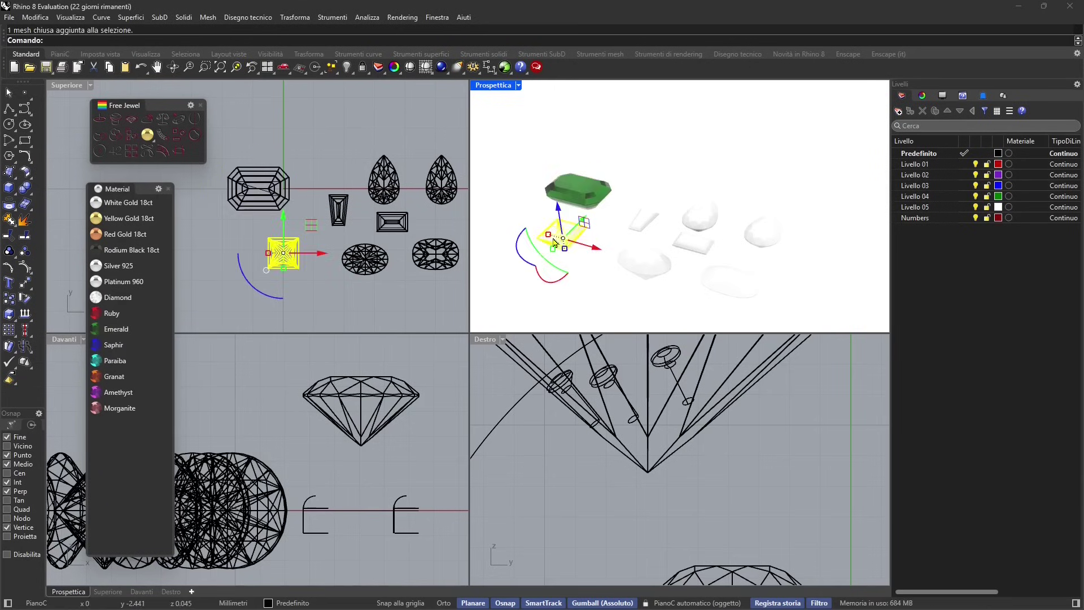
{"action": "left_click", "coordinate": [113, 313]}
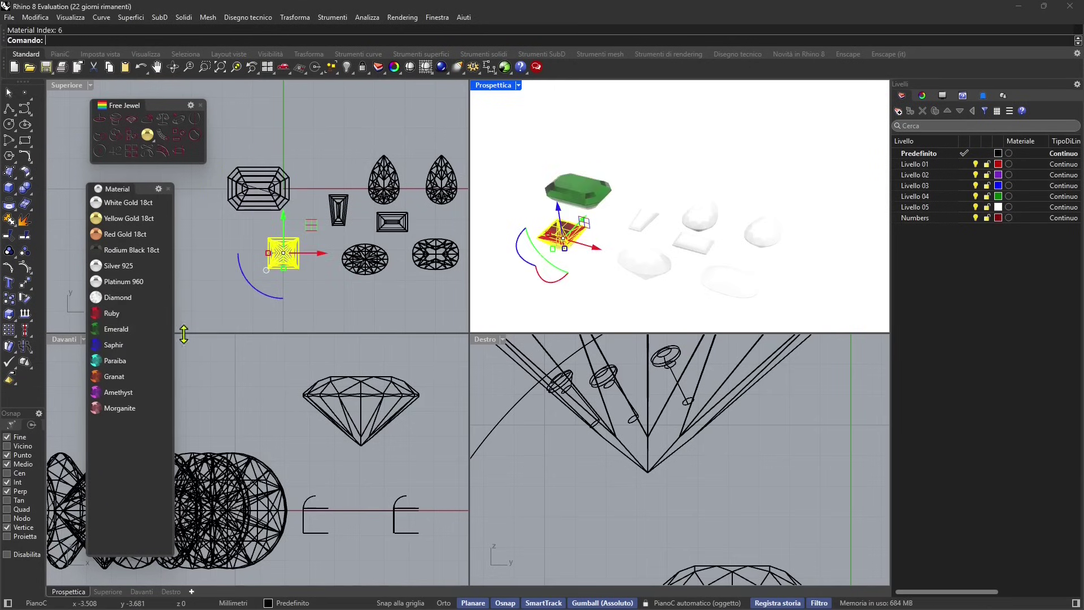
{"action": "left_click", "coordinate": [668, 252]}
{"action": "left_click", "coordinate": [118, 299]}
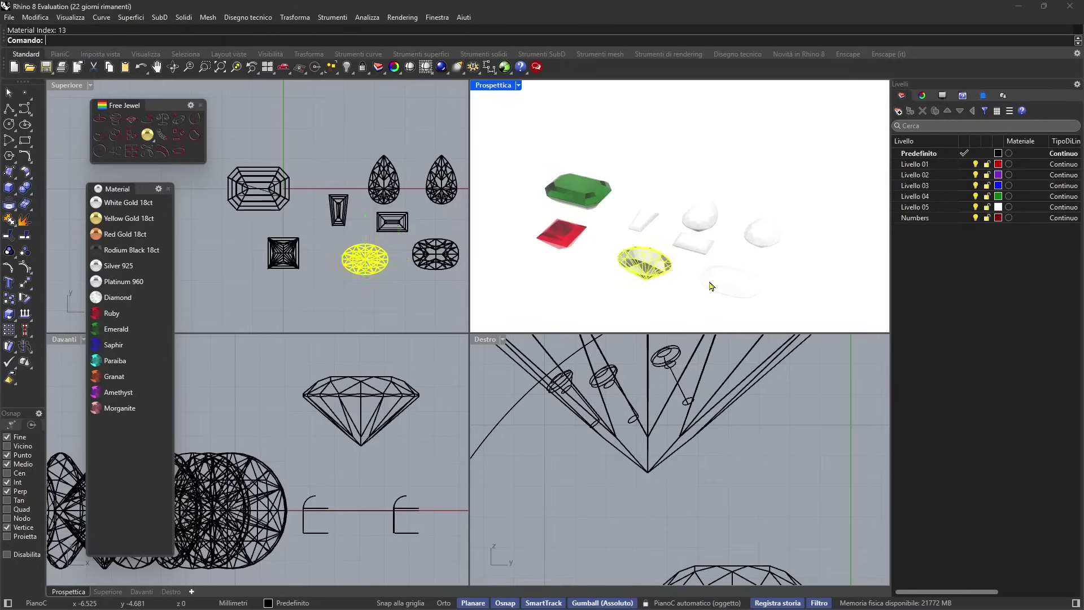
Apply the Saphir material to the cushion-cut gem and the Granat material to the baguette-cut gem
{"action": "left_click", "coordinate": [727, 282]}
{"action": "left_click", "coordinate": [113, 345]}
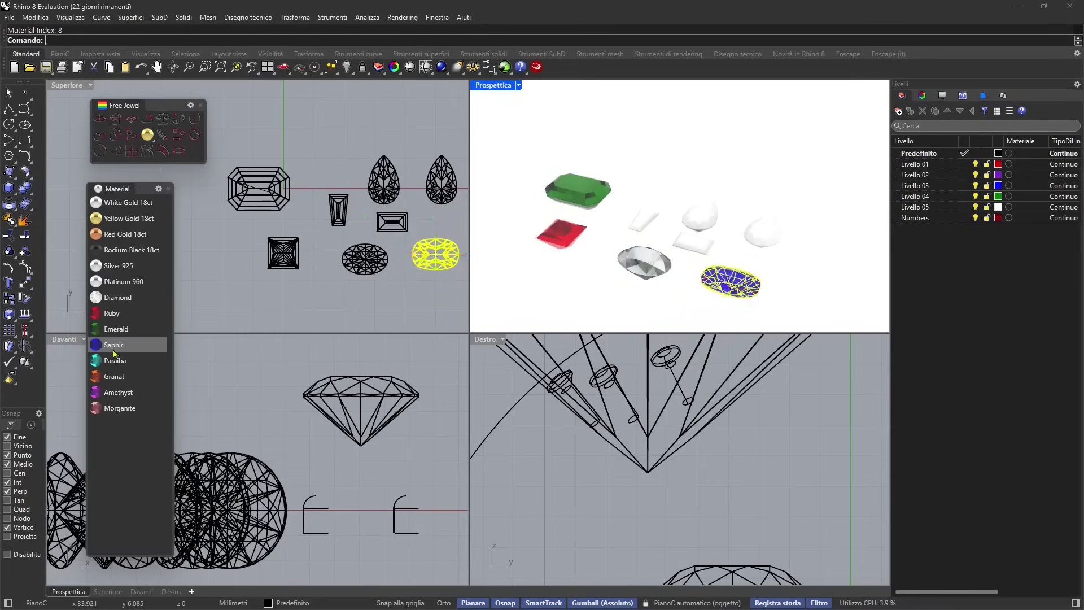
{"action": "left_click", "coordinate": [691, 251]}
{"action": "left_click", "coordinate": [122, 377]}
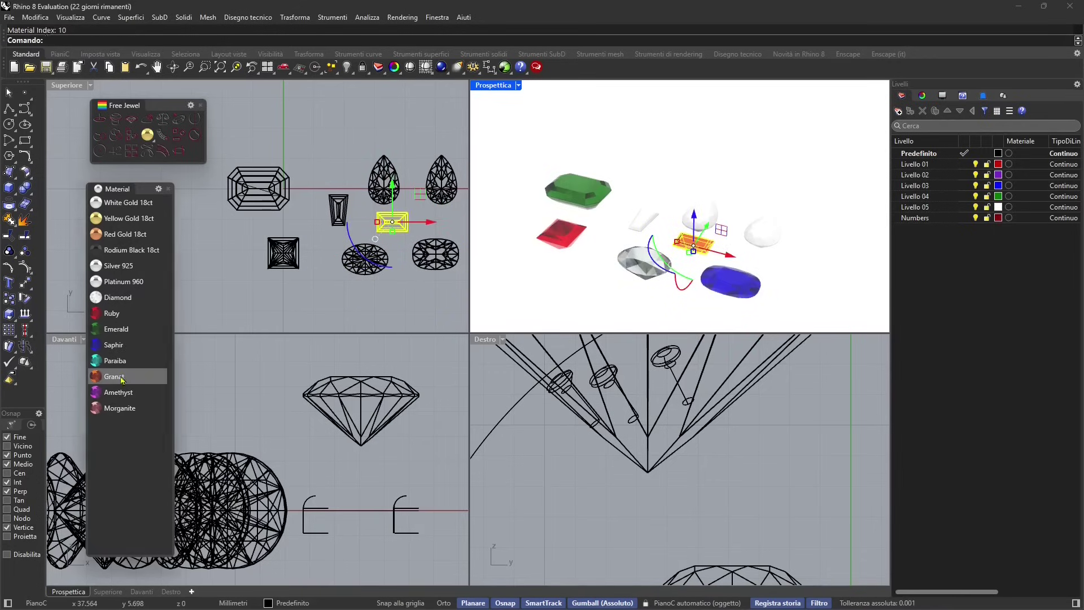
Apply the Amethyst material to the trapeze-cut gem and Rodium Black 18ct to the pear-cut gem nearer the origin
{"action": "left_click", "coordinate": [654, 224]}
{"action": "left_click", "coordinate": [122, 394]}
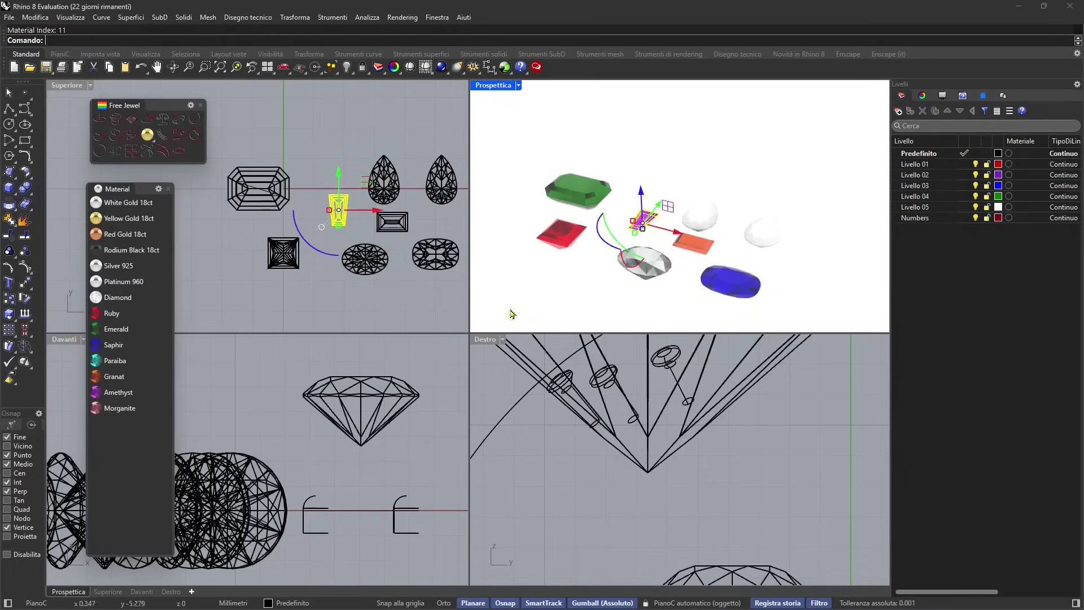
{"action": "left_click", "coordinate": [701, 216]}
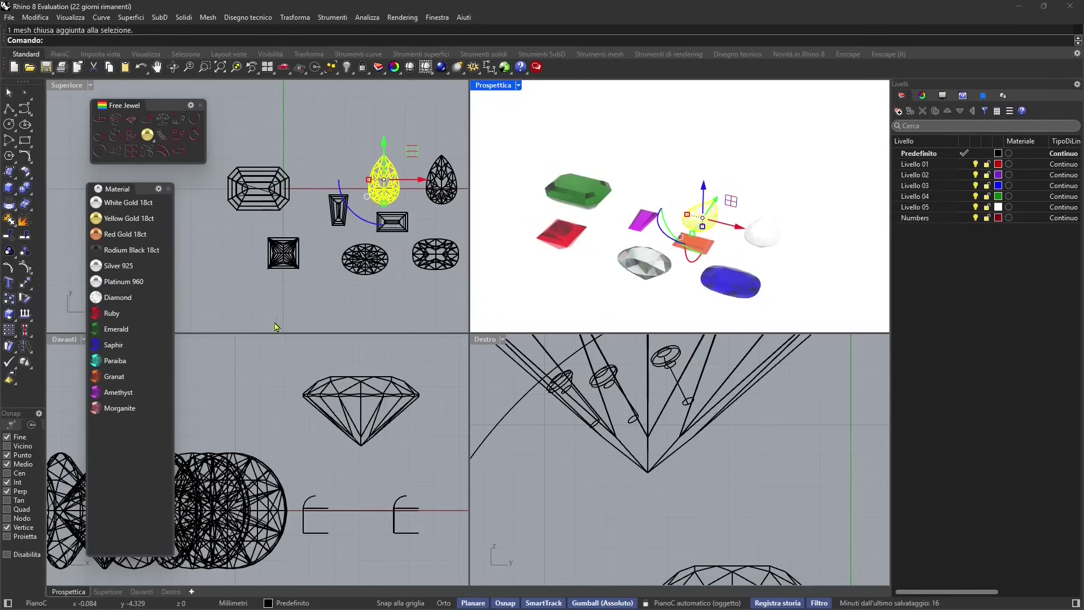
{"action": "left_click", "coordinate": [113, 257]}
Apply the Paraiba material to the pear-cut gem farther from the origin
{"action": "left_click", "coordinate": [762, 232]}
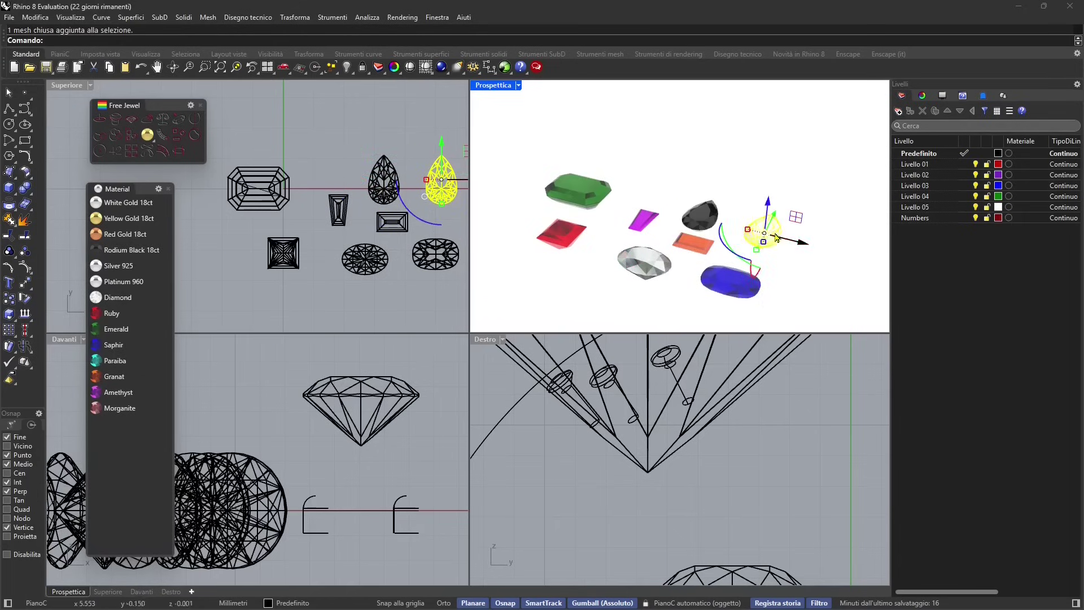
{"action": "left_click", "coordinate": [118, 365]}
{"action": "left_click", "coordinate": [629, 164]}
Set the perspective viewport to Raytraced display to render the coloured gems
{"action": "mouse_move", "coordinate": [624, 187]}
{"action": "right_mouse_down"}
{"action": "mouse_move", "coordinate": [601, 196]}
{"action": "mouse_move", "coordinate": [621, 198]}
{"action": "mouse_move", "coordinate": [610, 195]}
{"action": "right_mouse_up"}
{"action": "left_click", "coordinate": [518, 86]}
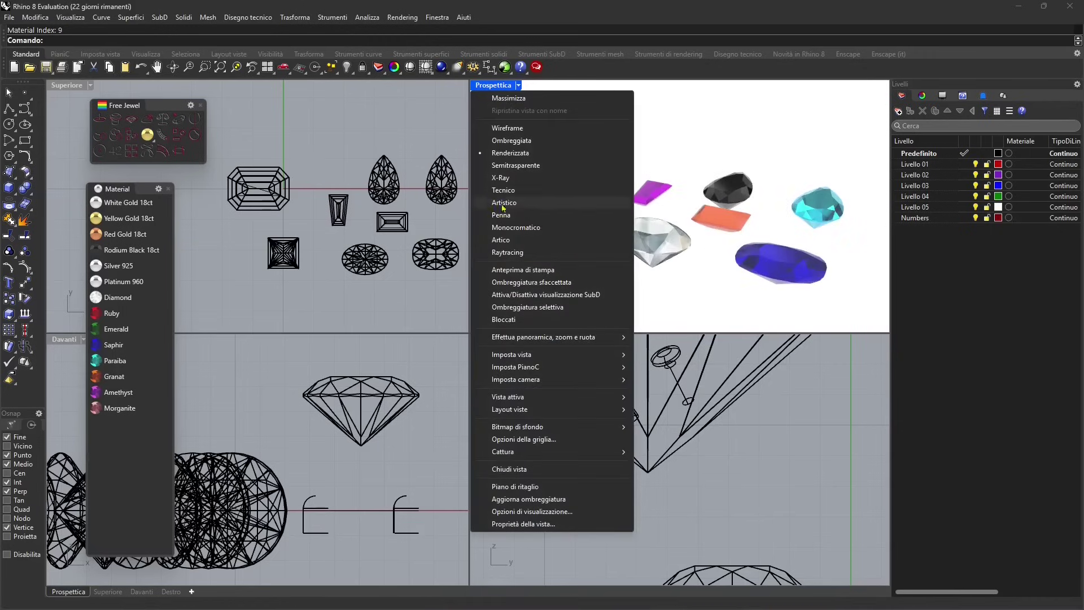
{"action": "left_click", "coordinate": [508, 252]}
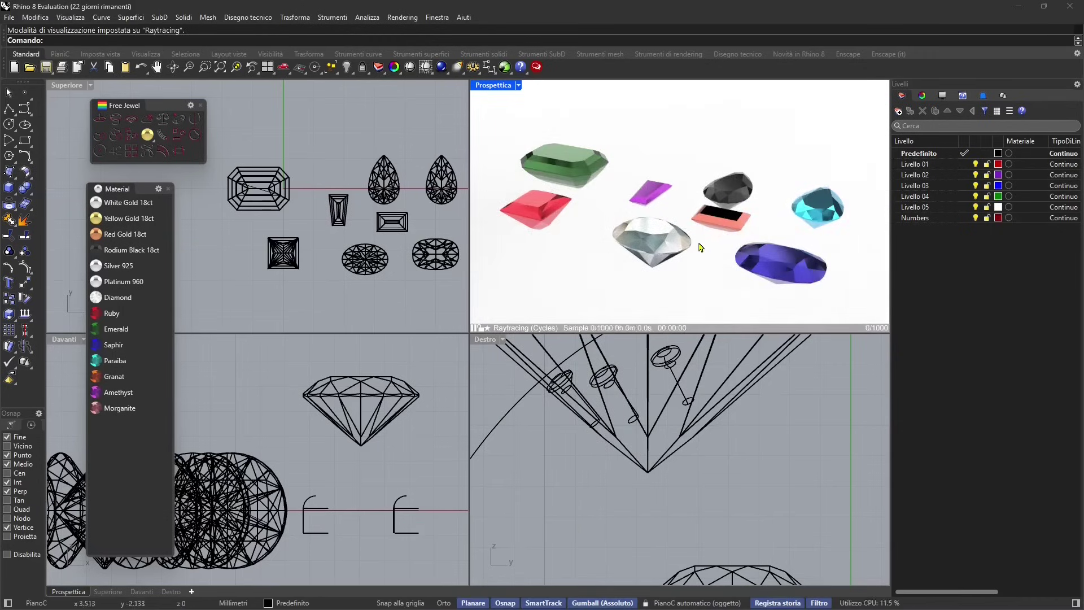
Apply Yellow Gold 18ct to group 5, the middle of the three small pieces behind the coloured gems
{"action": "scroll", "coordinate": [658, 244], "scroll_direction": "down", "scroll_amount": 2}
{"action": "scroll", "coordinate": [612, 231], "scroll_direction": "down", "scroll_amount": 3}
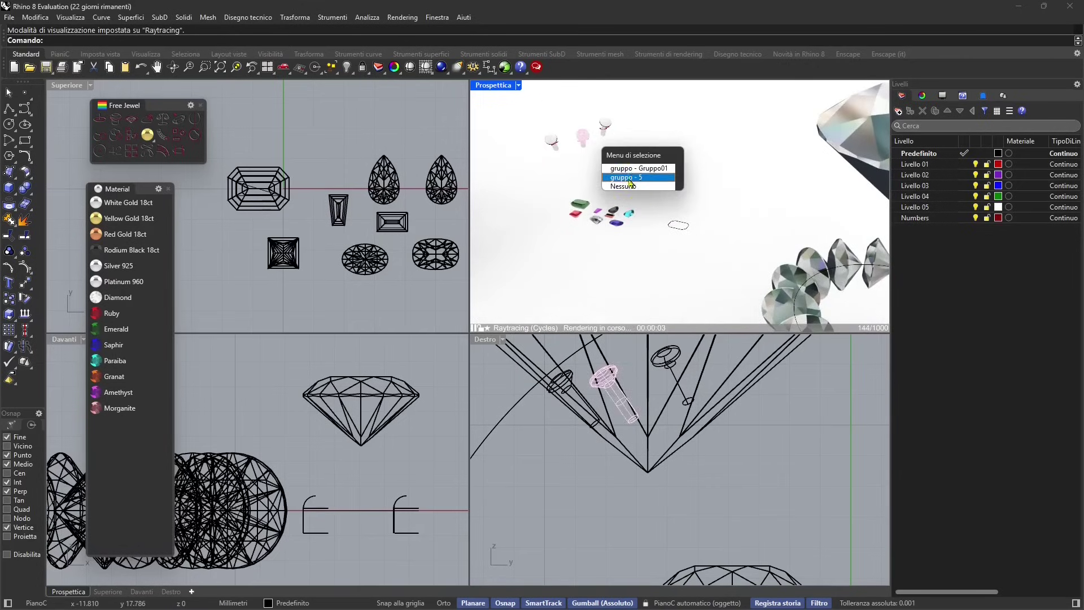
{"action": "left_click", "coordinate": [629, 178]}
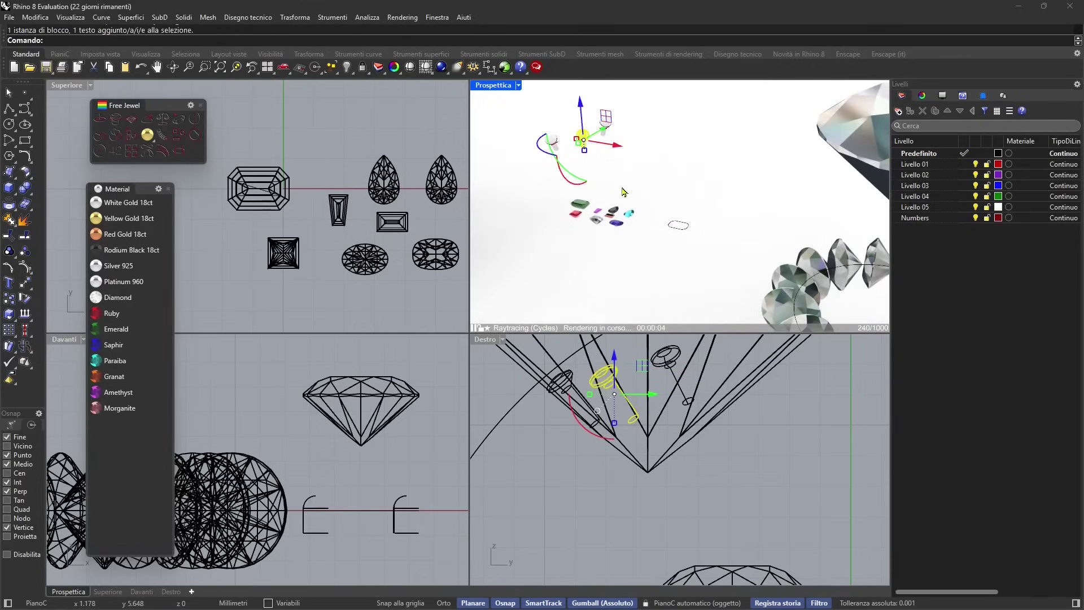
{"action": "left_click", "coordinate": [128, 218]}
{"action": "left_click", "coordinate": [676, 201]}
Apply the Red Gold 18ct material to the large sphere
{"action": "scroll", "coordinate": [676, 204], "scroll_direction": "down", "scroll_amount": 3}
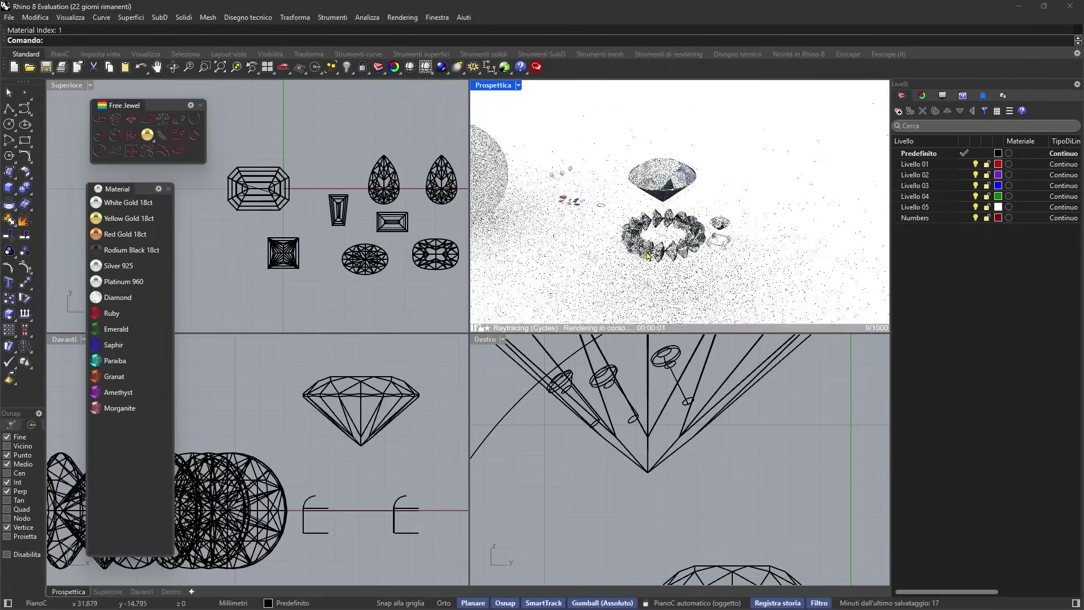
{"action": "scroll", "coordinate": [773, 242], "scroll_direction": "down", "scroll_amount": 2}
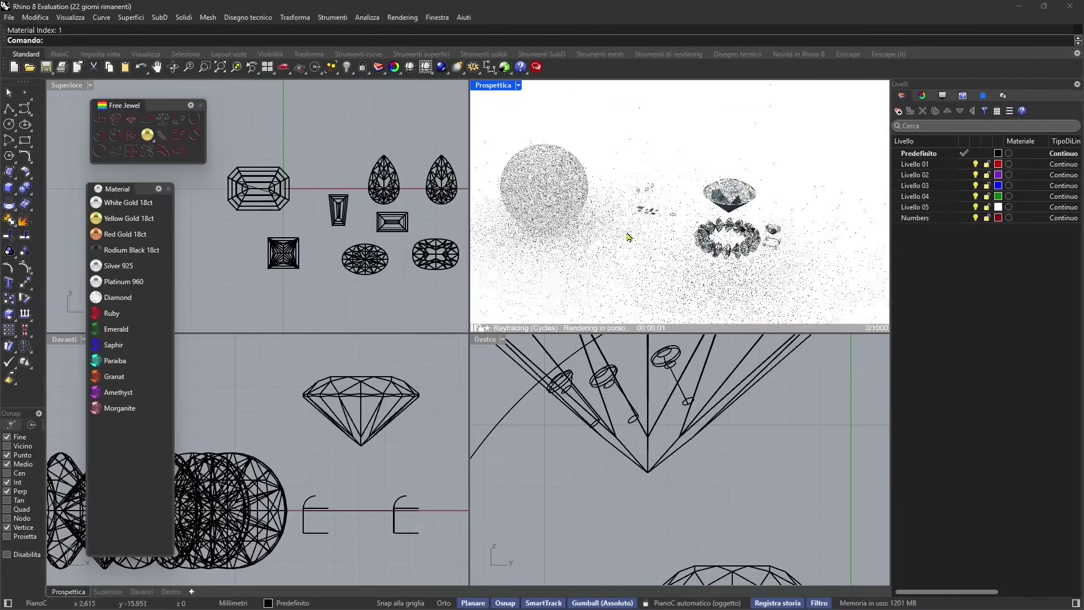
{"action": "scroll", "coordinate": [571, 213], "scroll_direction": "up", "scroll_amount": 2}
{"action": "left_click", "coordinate": [572, 213]}
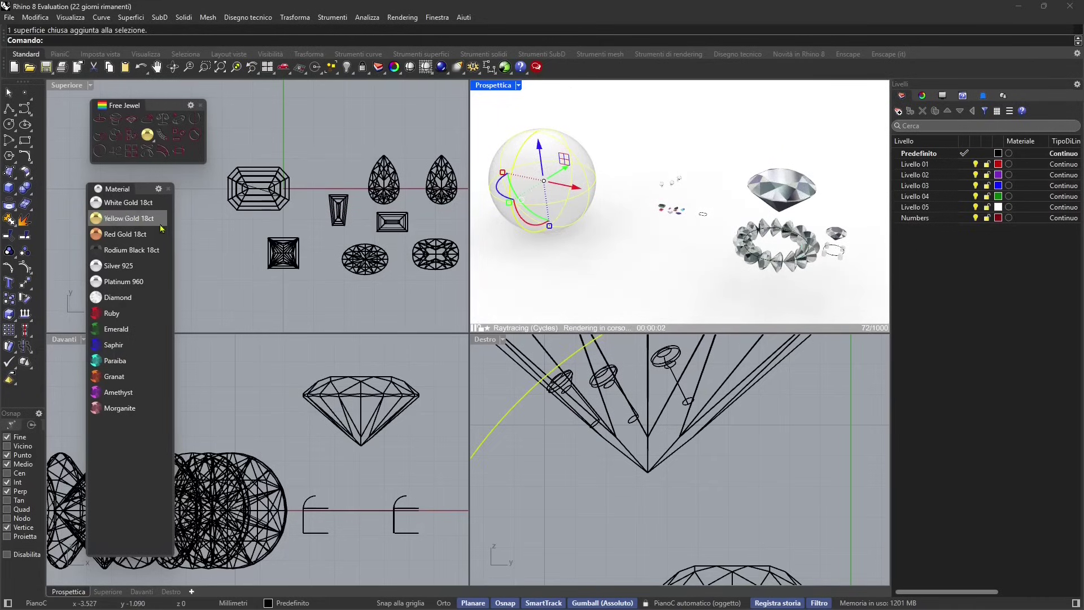
{"action": "left_click", "coordinate": [125, 234]}
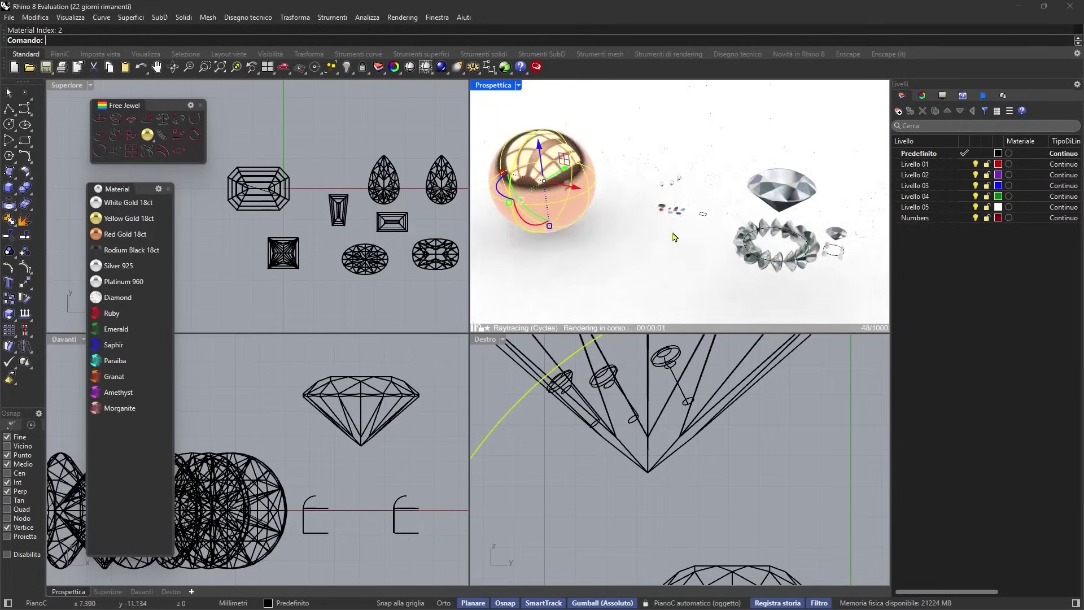
Move the large sphere along the X axis, closer to the small coloured gems
{"action": "left_click_drag", "start_coordinate": [580, 196], "coordinate": [704, 249]}
{"action": "left_click", "coordinate": [704, 249]}
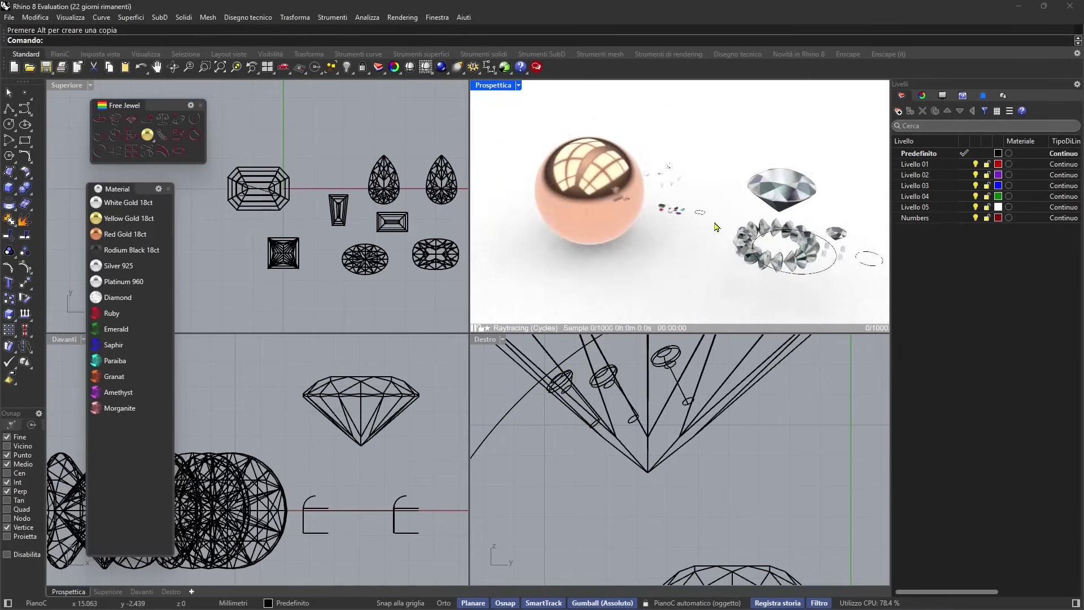
{"action": "scroll", "coordinate": [710, 234], "scroll_direction": "up", "scroll_amount": 2}
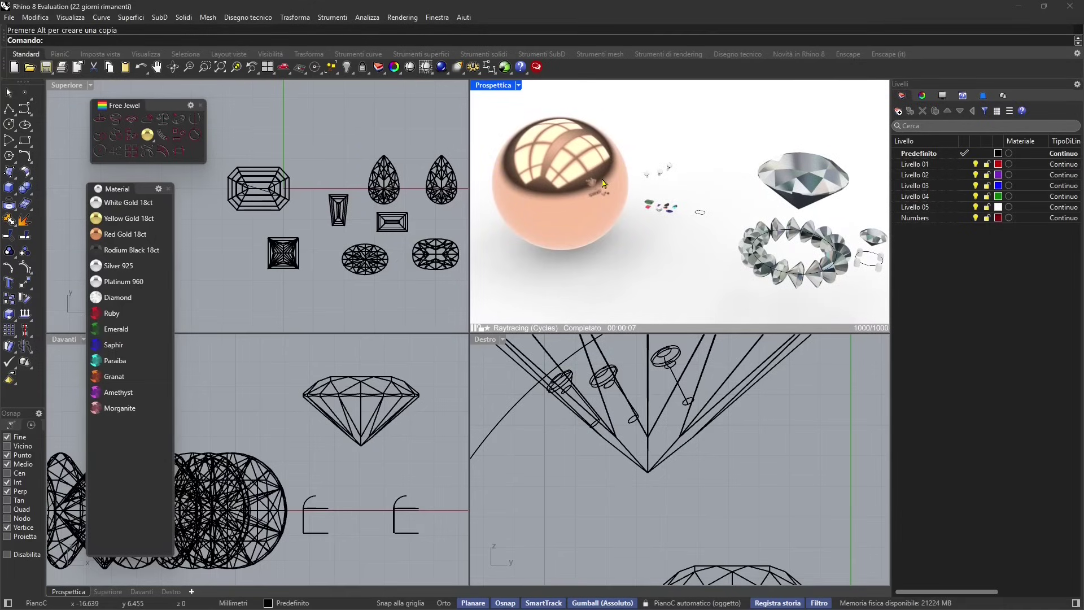
Apply White Gold 18ct to the prong group under the small diamond and replace it with Yellow Gold 18ct
{"action": "left_click", "coordinate": [859, 268]}
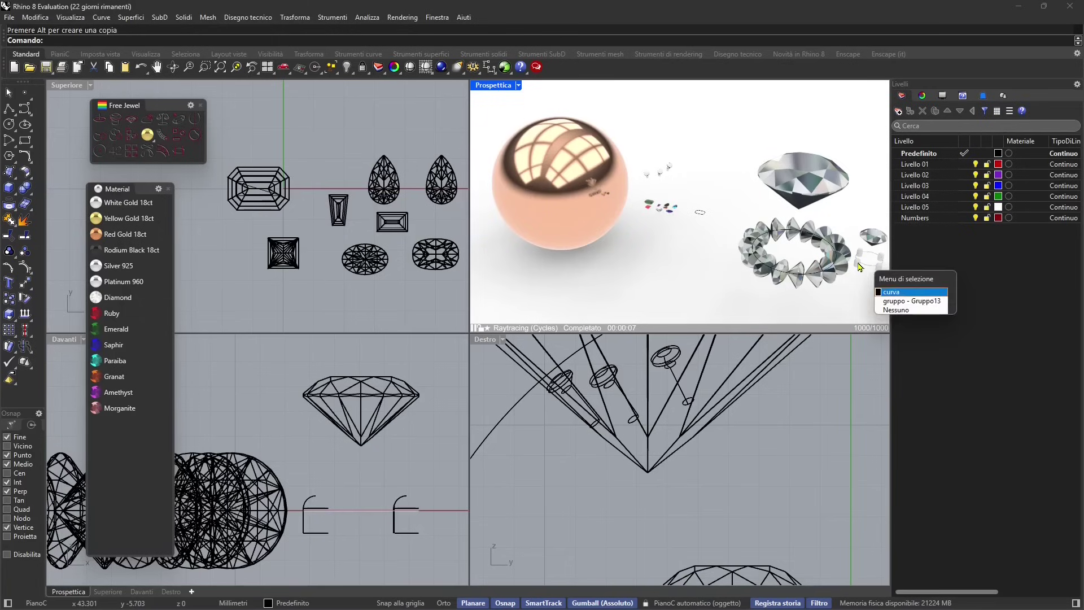
{"action": "left_click", "coordinate": [901, 307]}
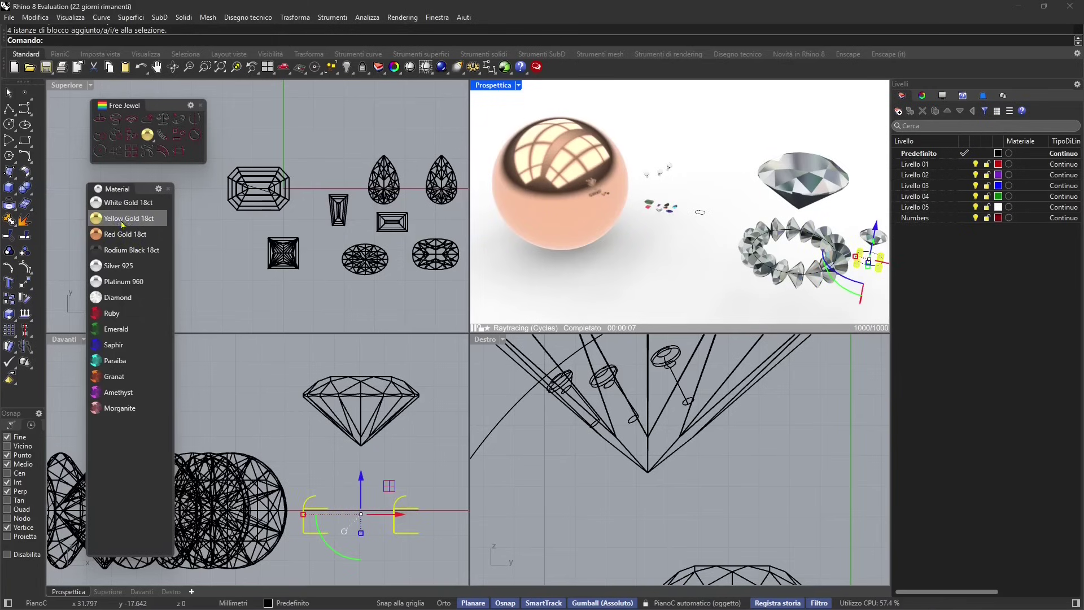
{"action": "left_click", "coordinate": [133, 204]}
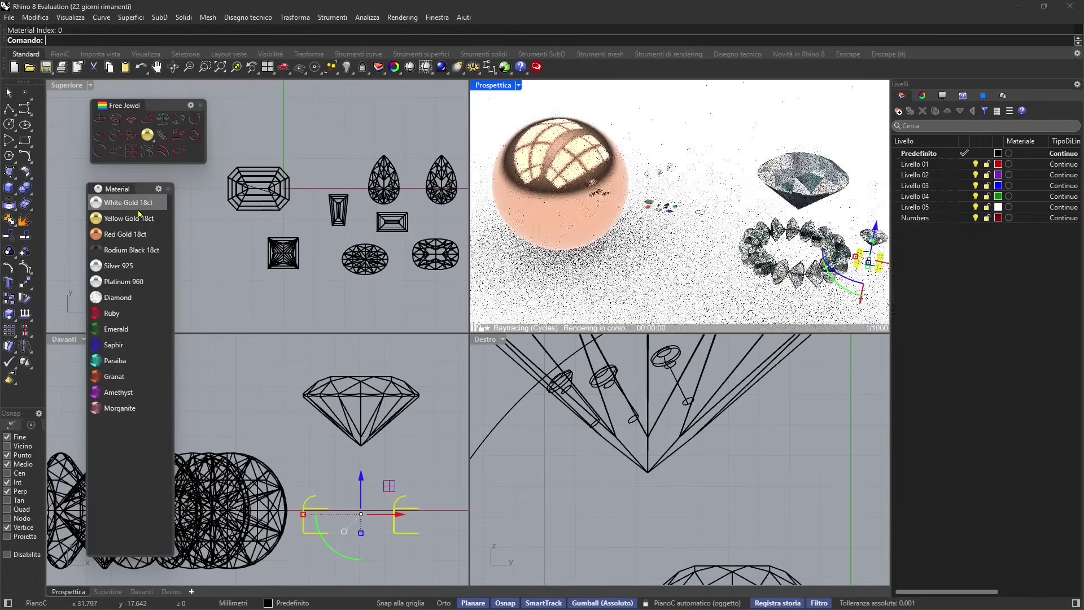
{"action": "left_click", "coordinate": [131, 218]}
{"action": "left_click", "coordinate": [699, 171]}
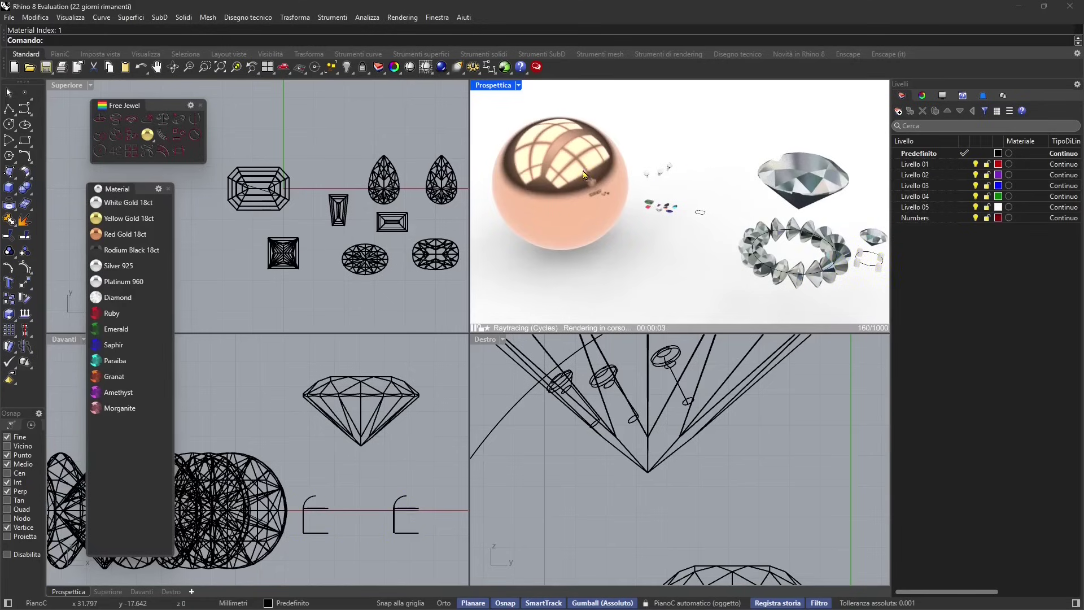
{"action": "scroll", "coordinate": [649, 233], "scroll_direction": "down", "scroll_amount": 3}
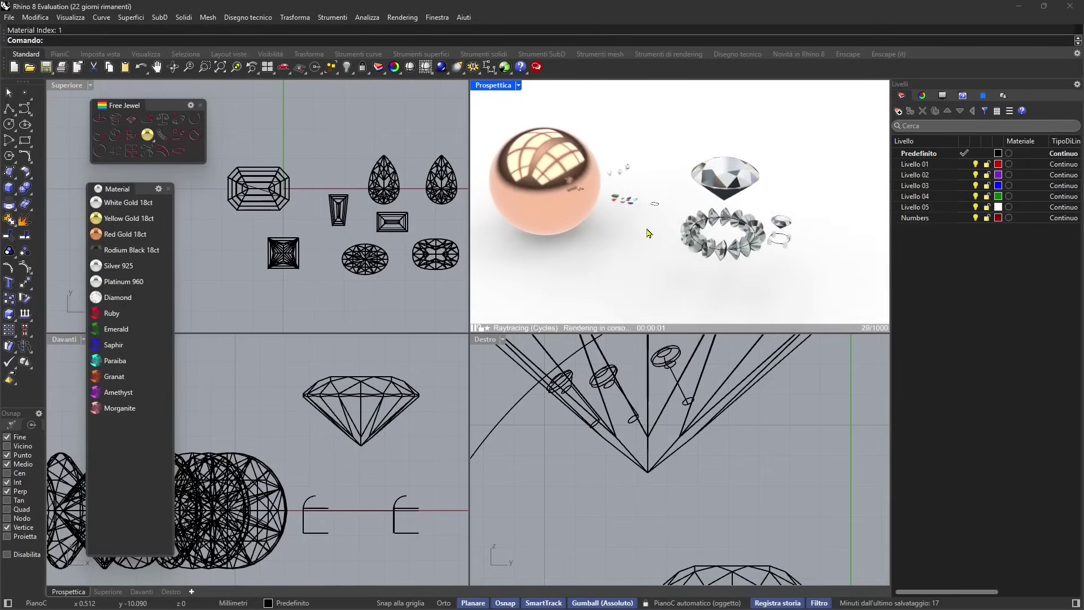
{"action": "scroll", "coordinate": [648, 233], "scroll_direction": "up", "scroll_amount": 2}
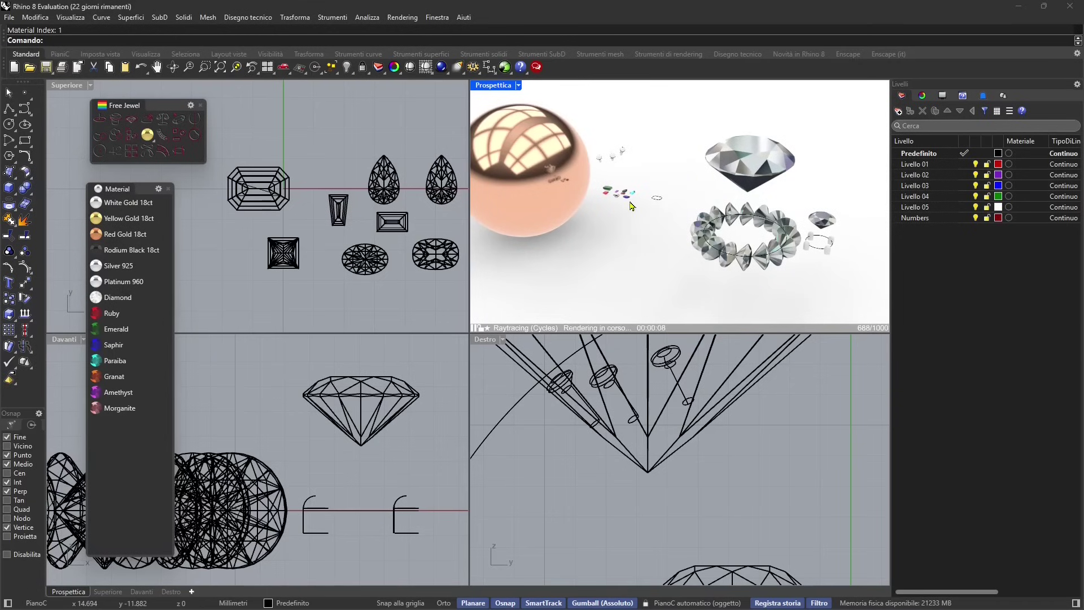
{"action": "right_click_drag", "start_coordinate": [617, 206], "coordinate": [574, 230]}
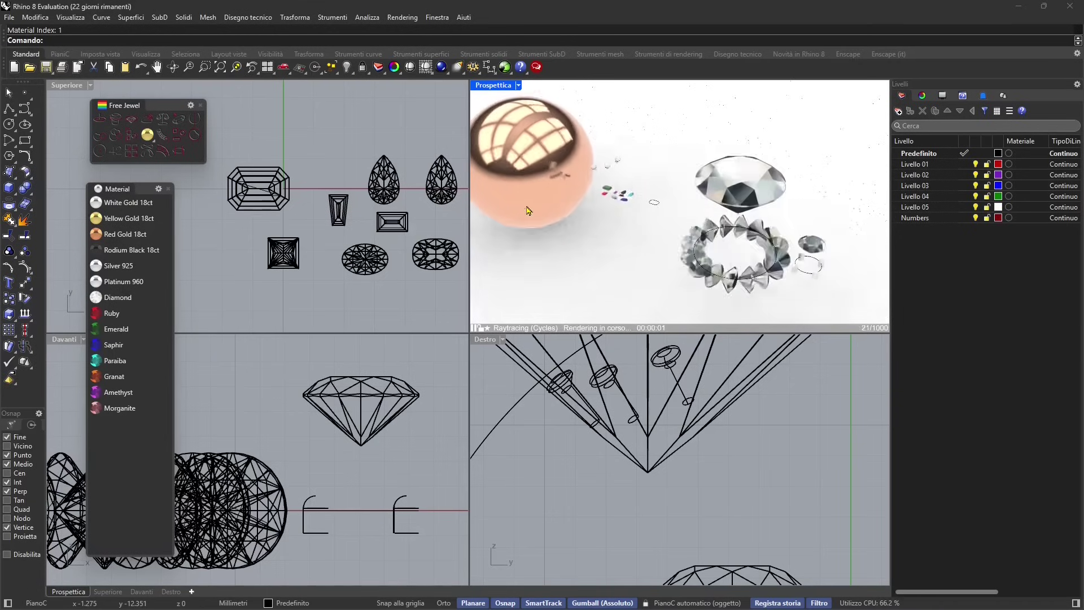